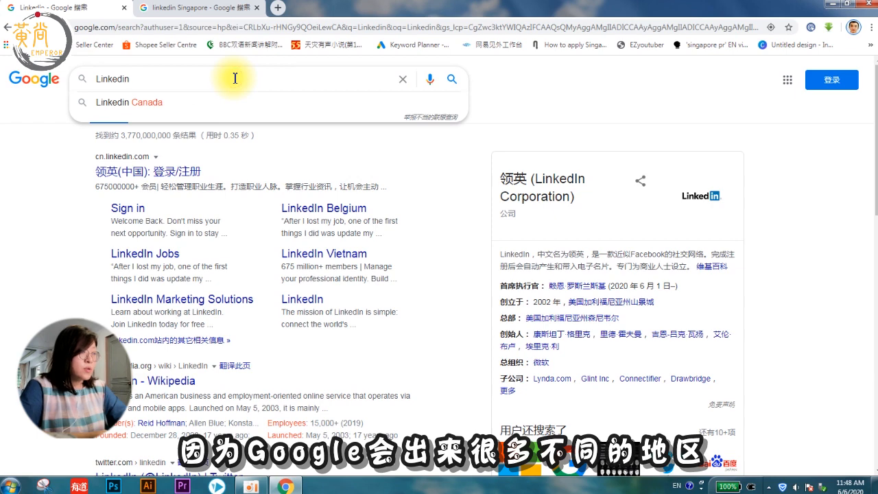
Step: Search Google for 'Linkedin singapore' and open the LinkedIn welcome page
type("singapore")
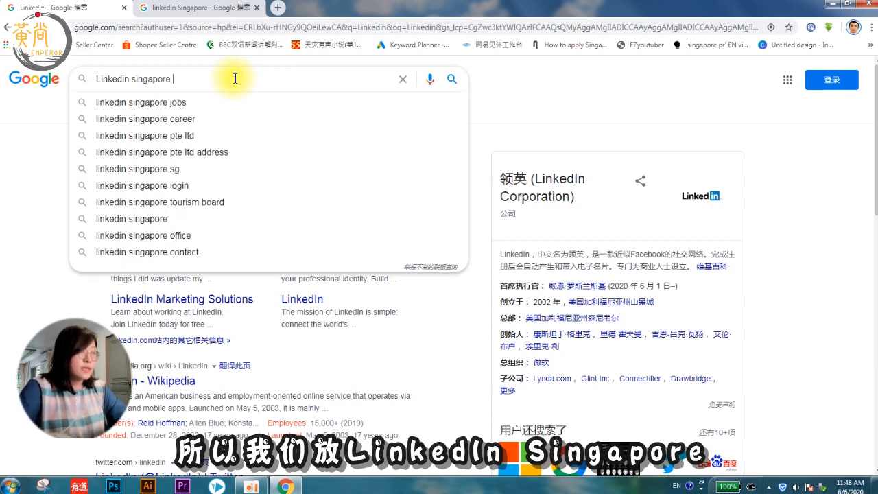
key("Return")
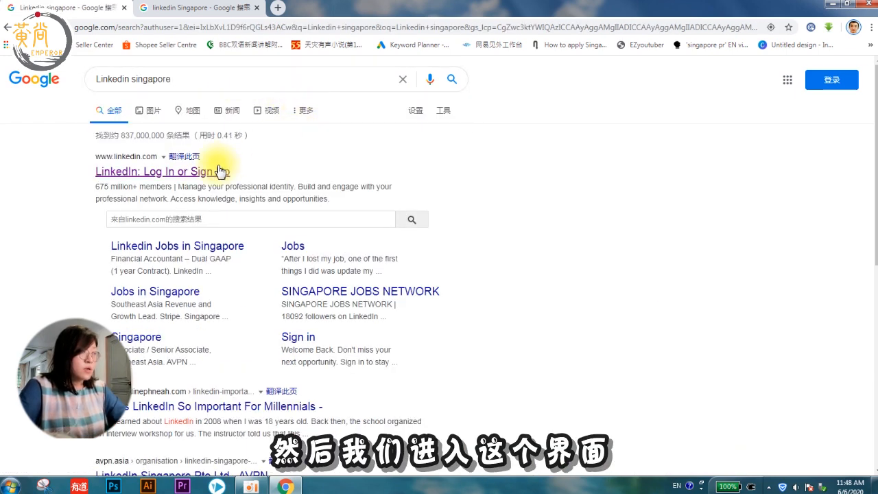
left_click(206, 174)
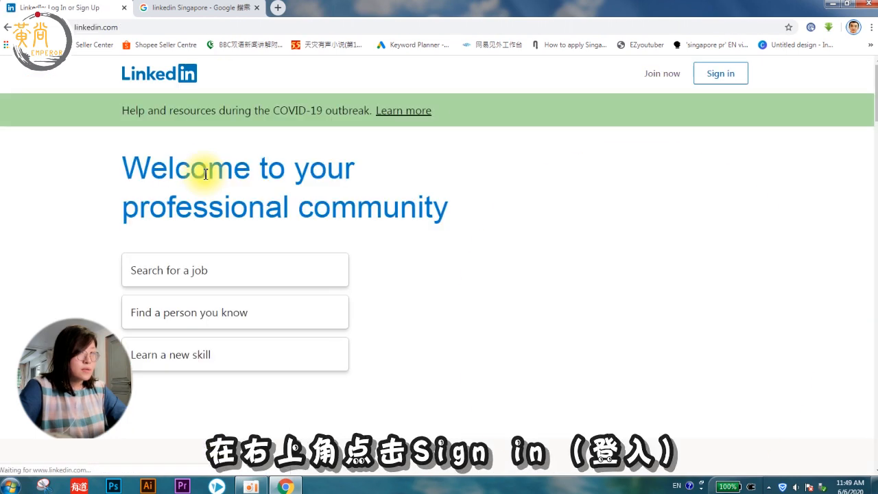
Step: Sign in to LinkedIn with the account e-mail and password
left_click(720, 74)
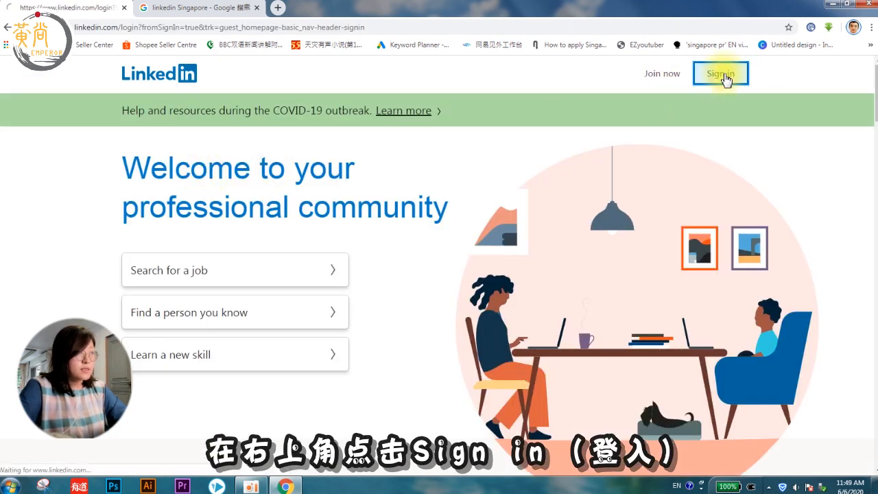
left_click(444, 191)
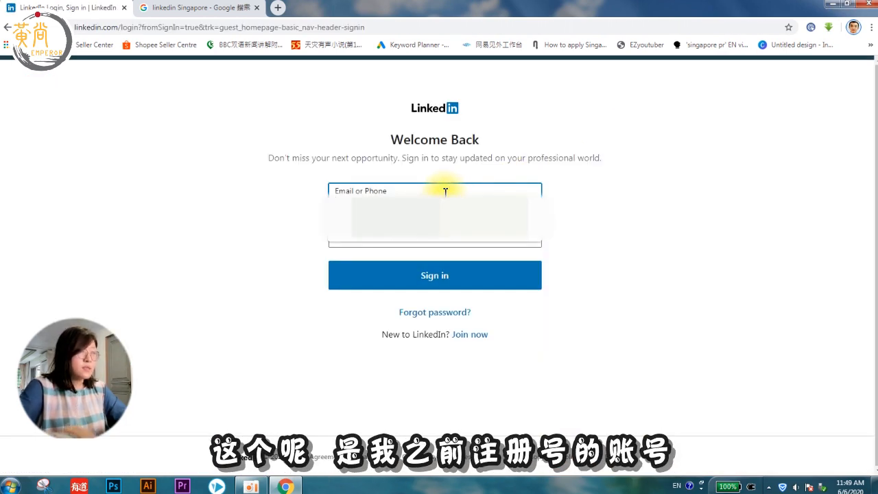
left_click(392, 237)
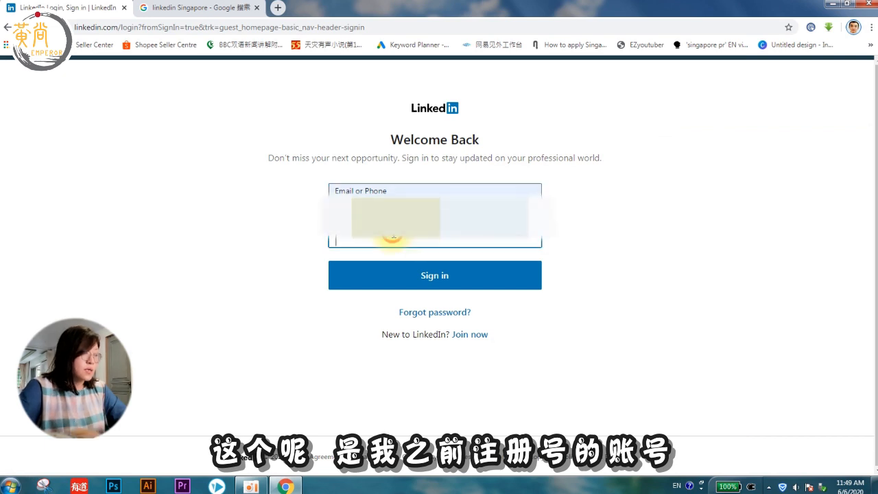
type("••••")
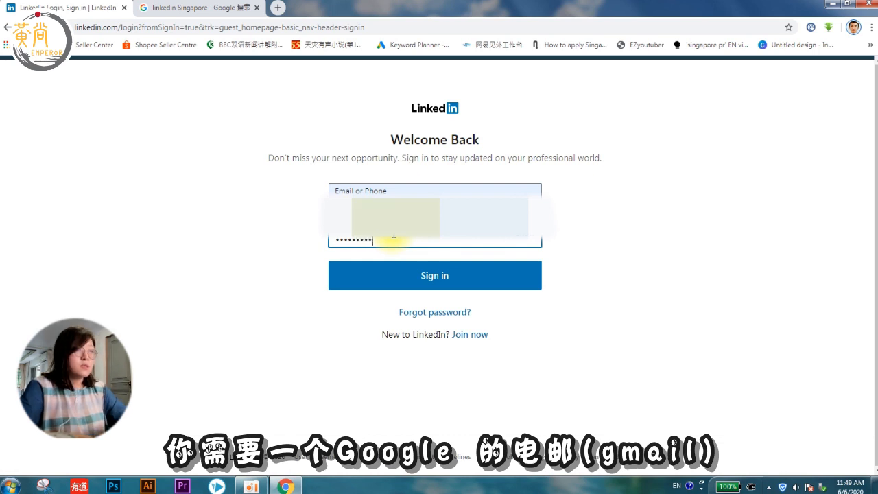
key("Return")
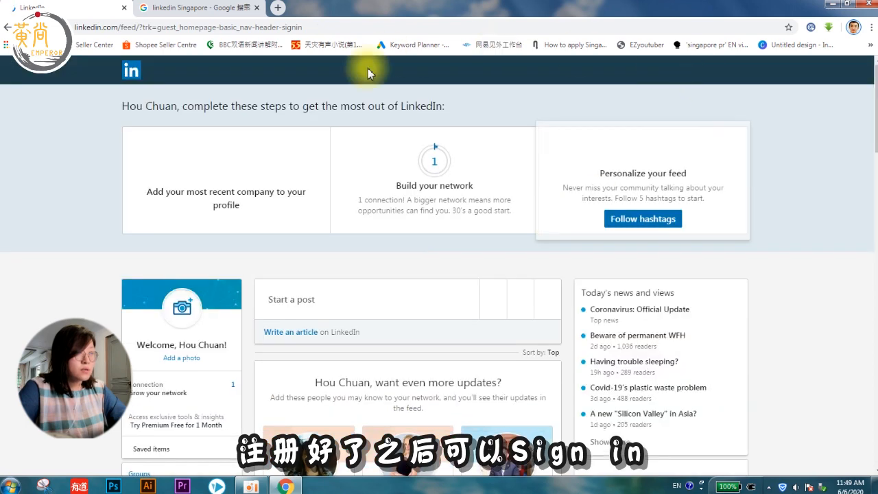
Step: Go to your own profile via Me > View Profile and open the Edit intro dialog
left_click(627, 81)
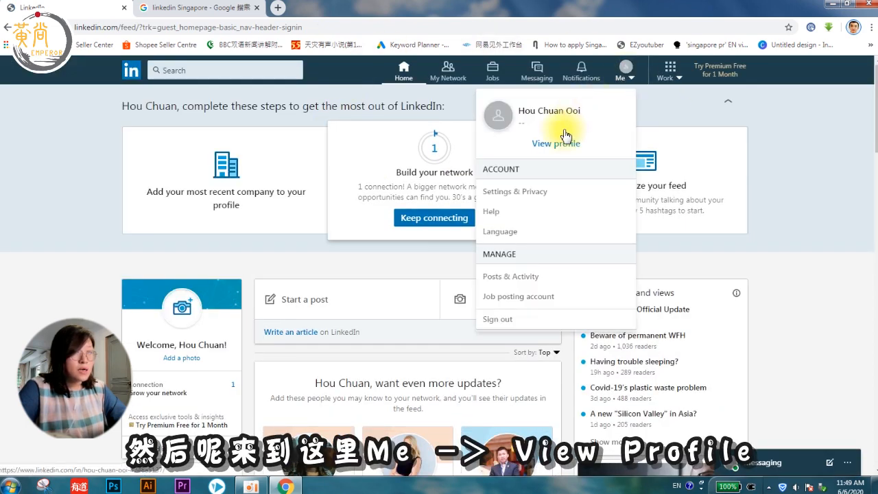
left_click(553, 144)
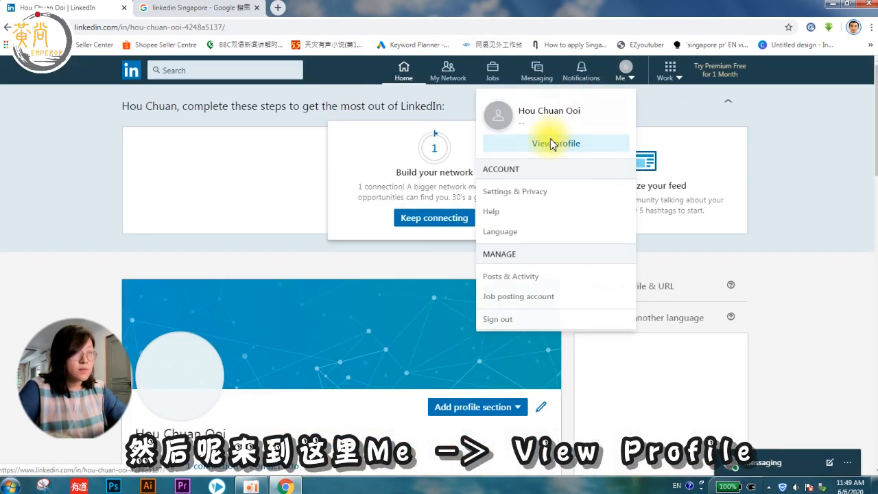
scroll(501, 281, "down", 4)
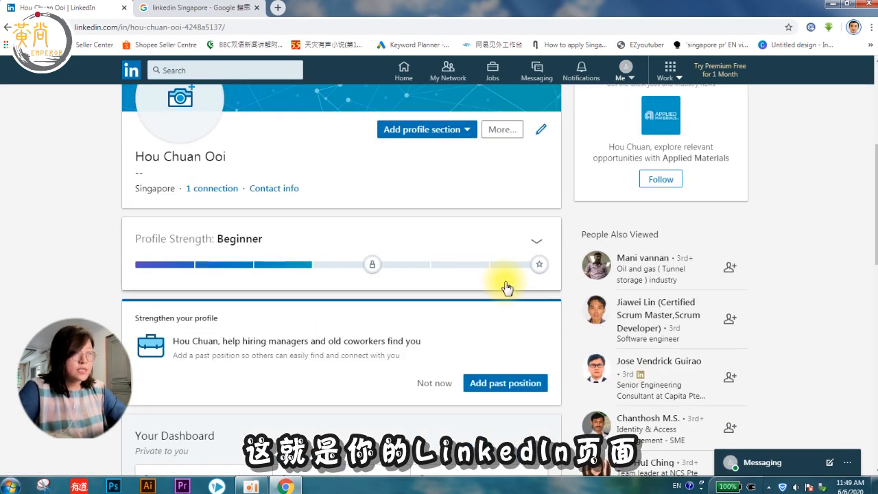
scroll(505, 286, "down", 6)
scroll(505, 287, "up", 10)
scroll(506, 287, "down", 2)
left_click(542, 189)
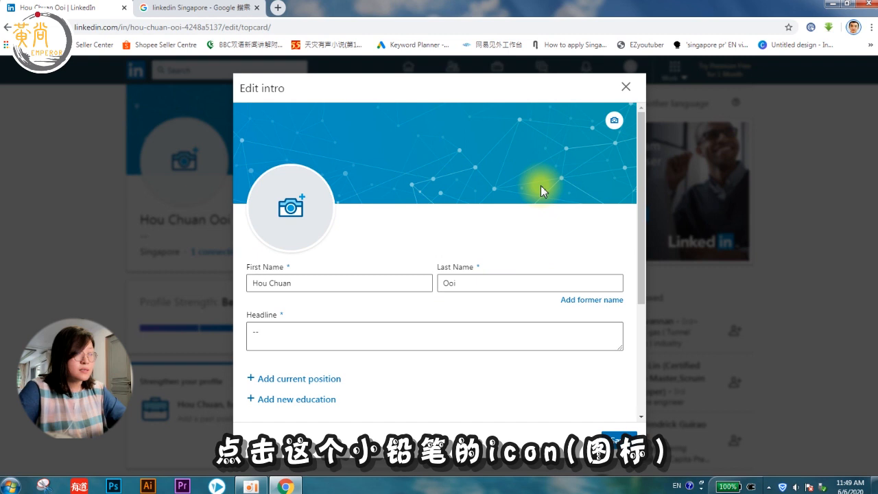
Step: Clear and retype the first name in the Edit intro dialog
left_click(323, 282)
left_click_drag(323, 282, 219, 283)
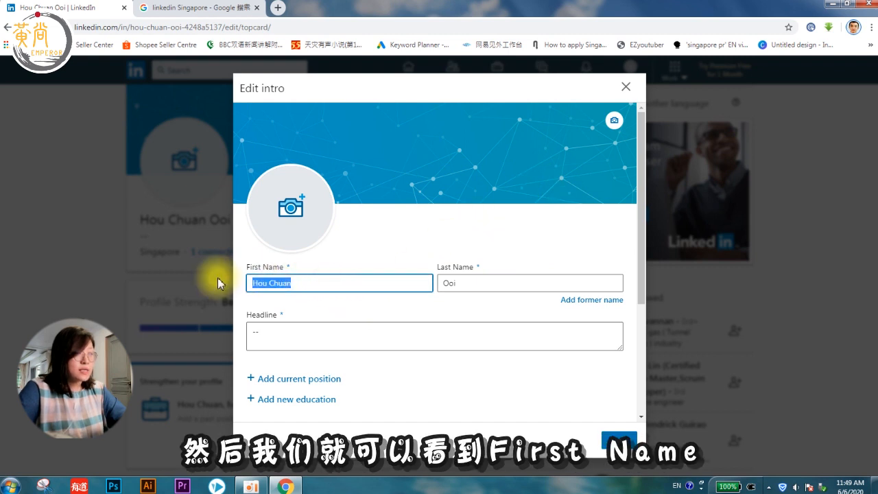
key("BackSpace")
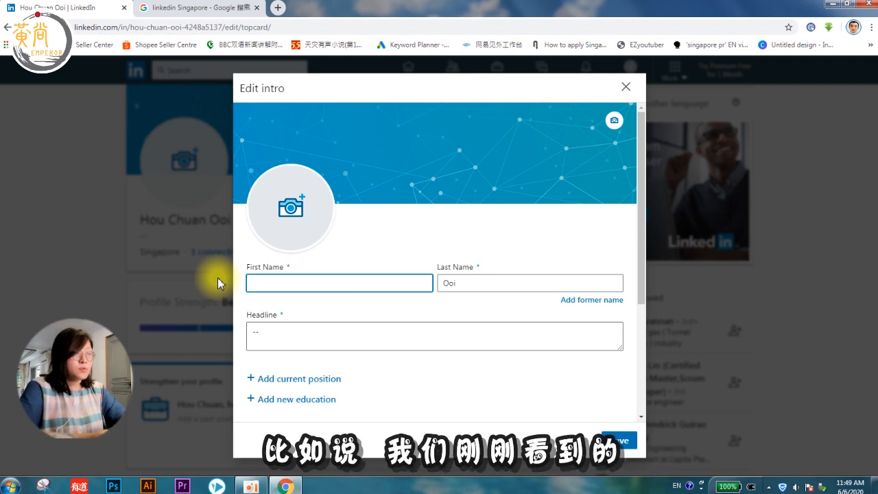
type("Hou Chu")
key("BackSpace")
key("BackSpace")
key("BackSpace")
key("BackSpace")
type("Chuan")
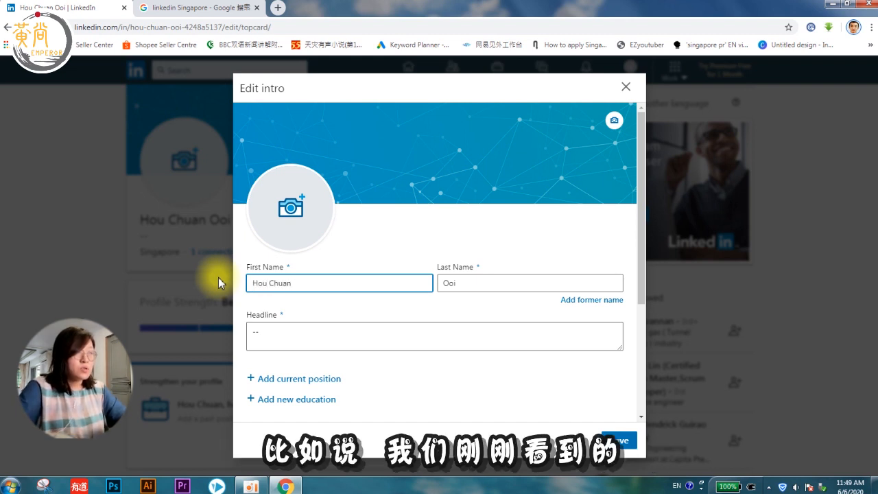
Step: Leave the last name as is and delete the '--' placeholder from the headline
left_click(472, 282)
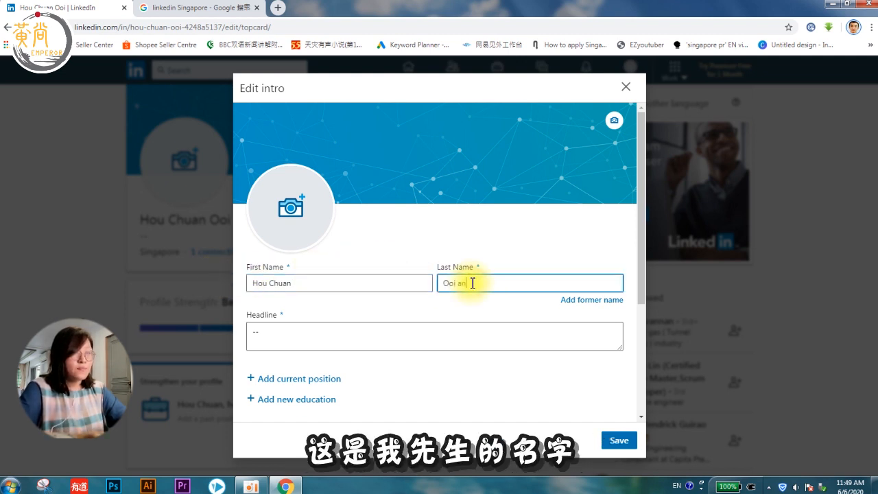
scroll(455, 314, "down", 1)
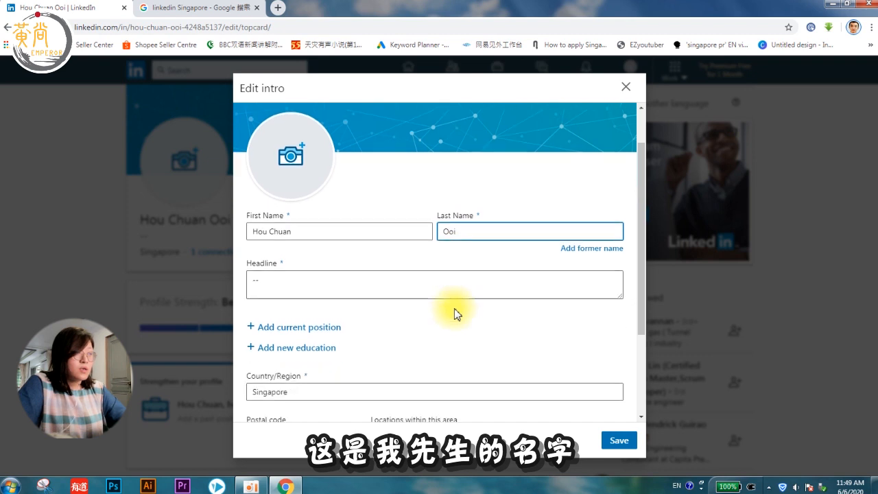
left_click(350, 280)
key("BackSpace")
key("BackSpace")
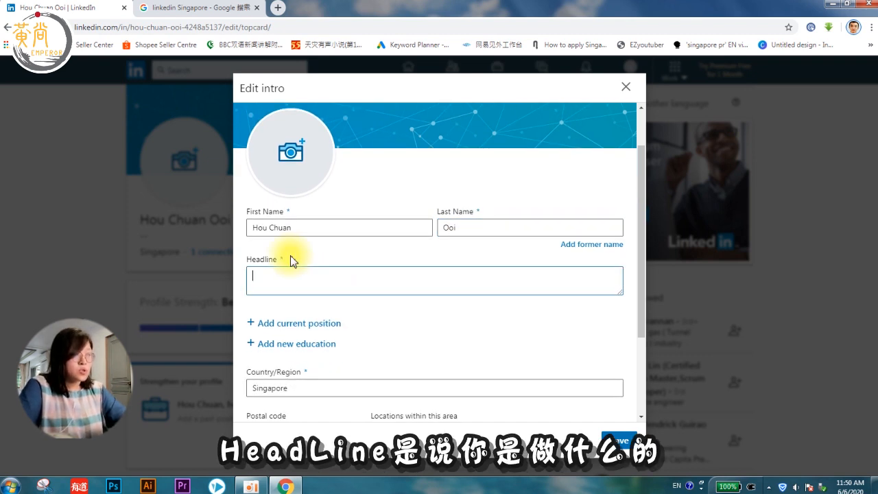
Step: Type the headline 'Manager in Cyber Security | YouTuber | Volunteer', correcting typos along the way
type("S")
key("BackSpace")
type("So")
key("BackSpace")
type("Mana")
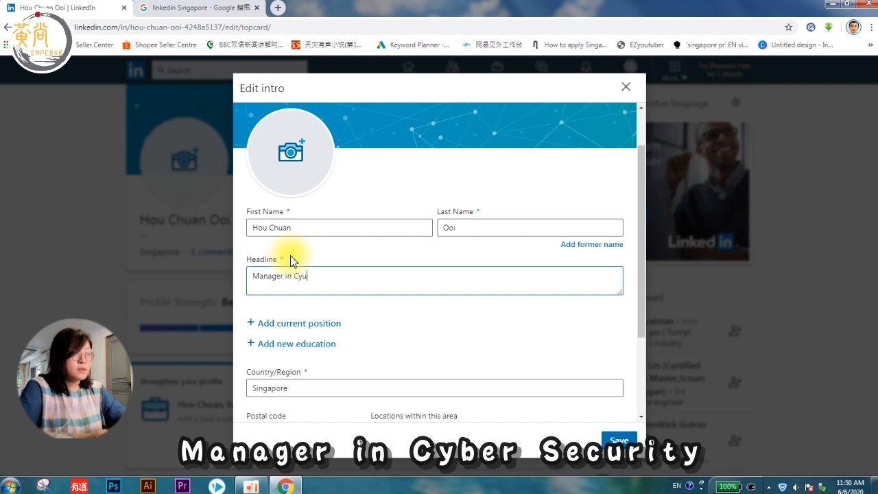
type("ger in Cyber Security and")
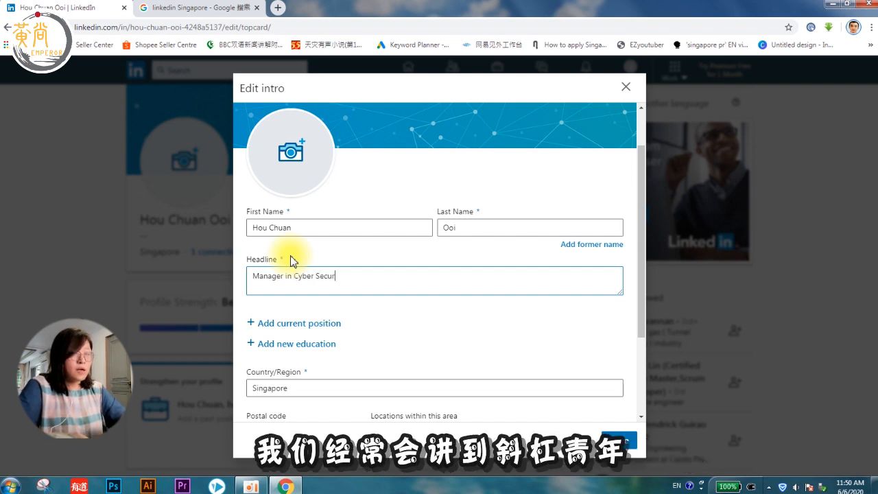
key("BackSpace")
key("BackSpace")
key("BackSpace")
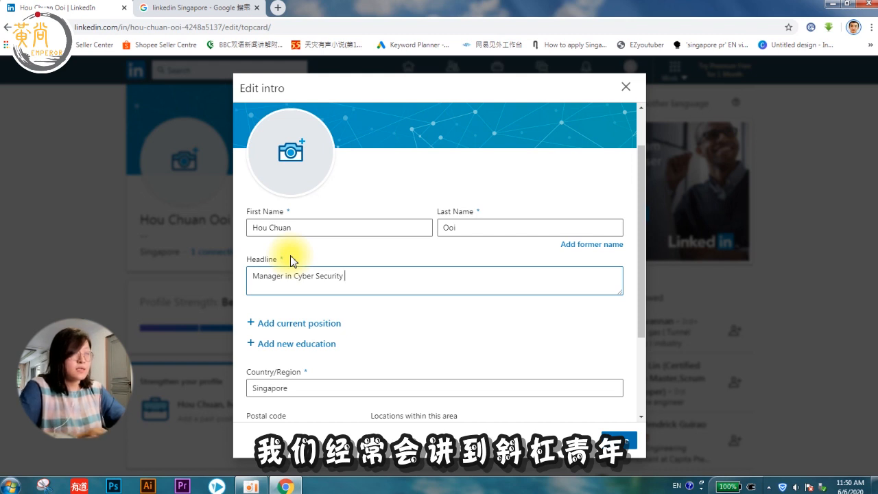
type("| an")
key("BackSpace")
key("BackSpace")
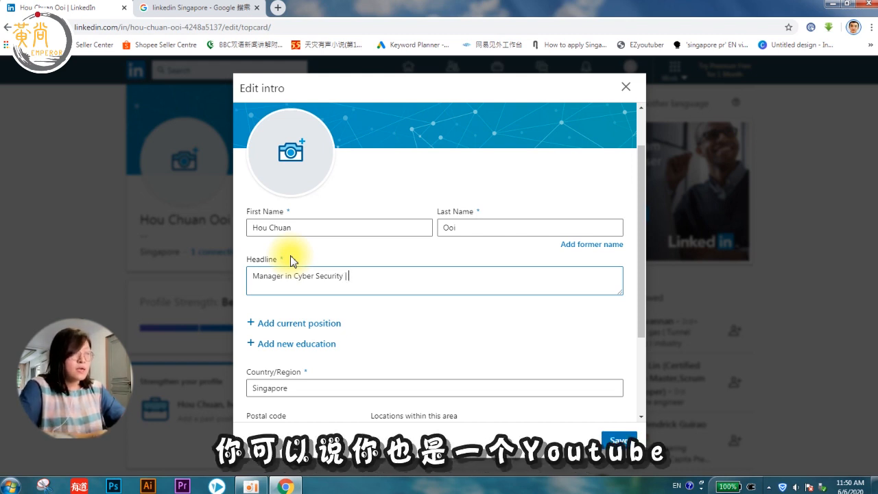
type("YouTube")
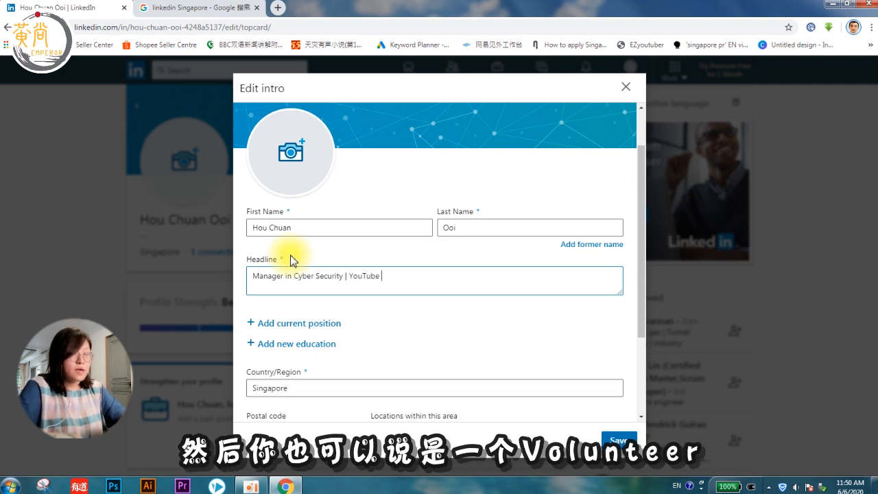
type("r ")
type("an")
key("BackSpace")
key("BackSpace")
type("| ")
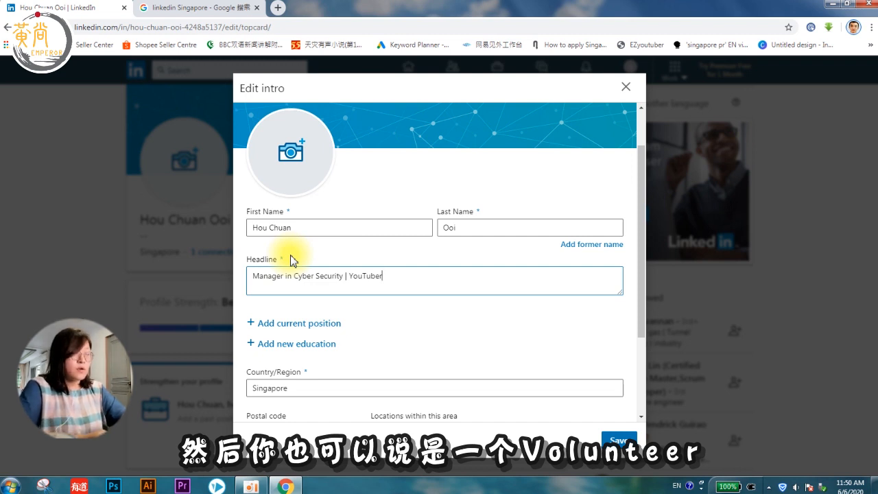
type("Volunteer |")
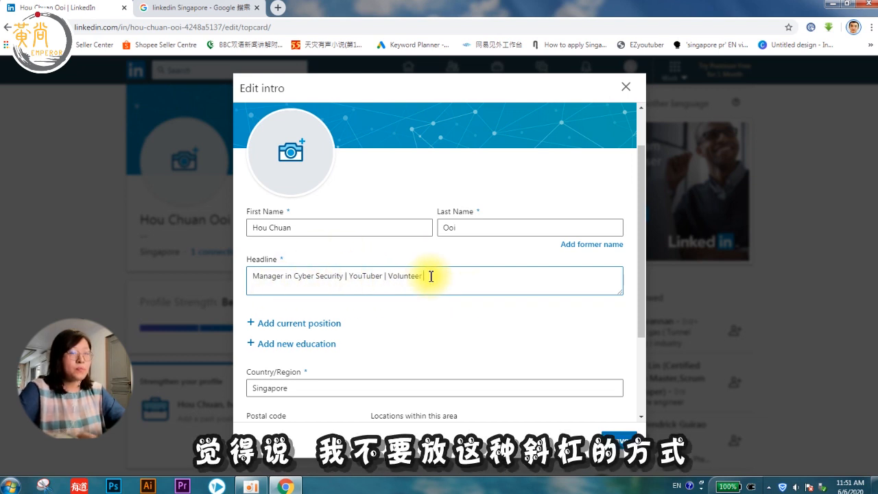
Step: Replace the headline with 'Manager in Cyber Security - to keep the world safe on the internet'
left_click_drag(431, 276, 252, 278)
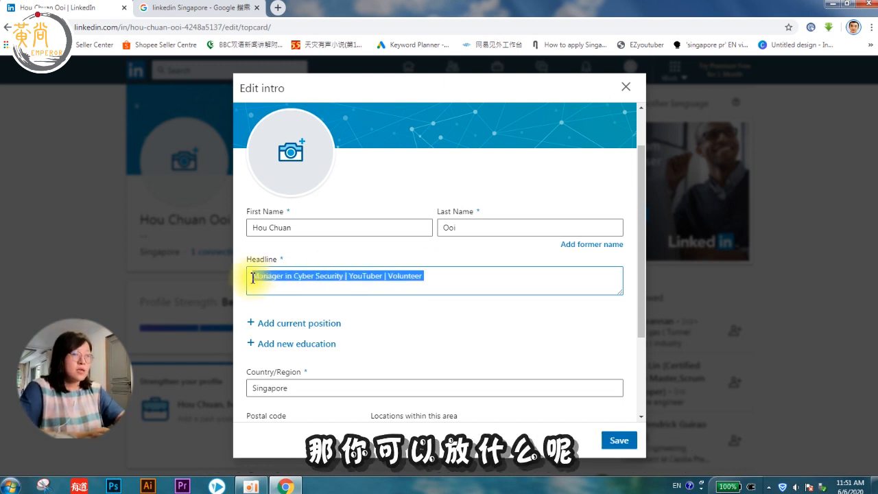
key("BackSpace")
type("Manager in Cyber Security  -  to keep the world safe on the i")
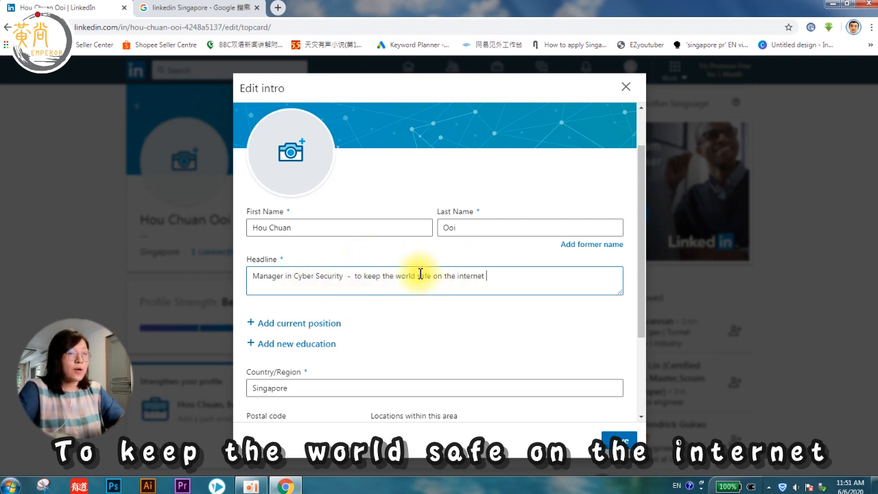
Step: Start adding a profile photo, then cancel the file picker without choosing a file
scroll(486, 284, "down", 1)
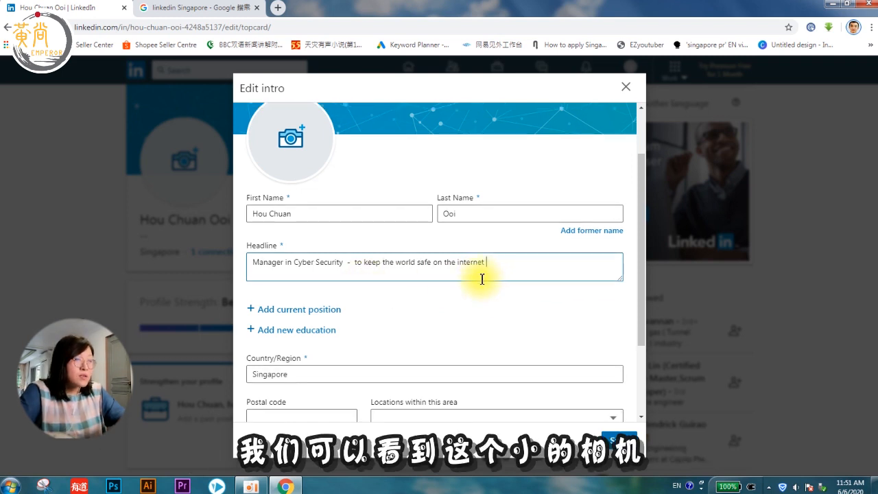
scroll(302, 206, "up", 2)
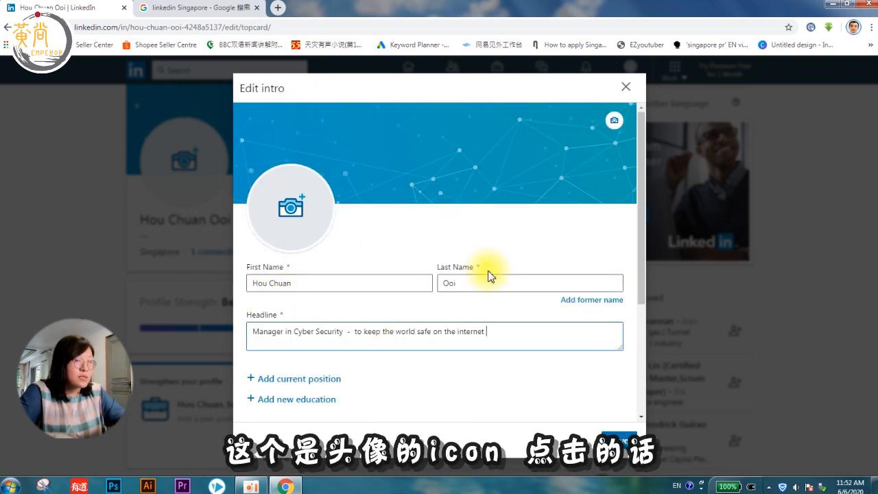
left_click(303, 211)
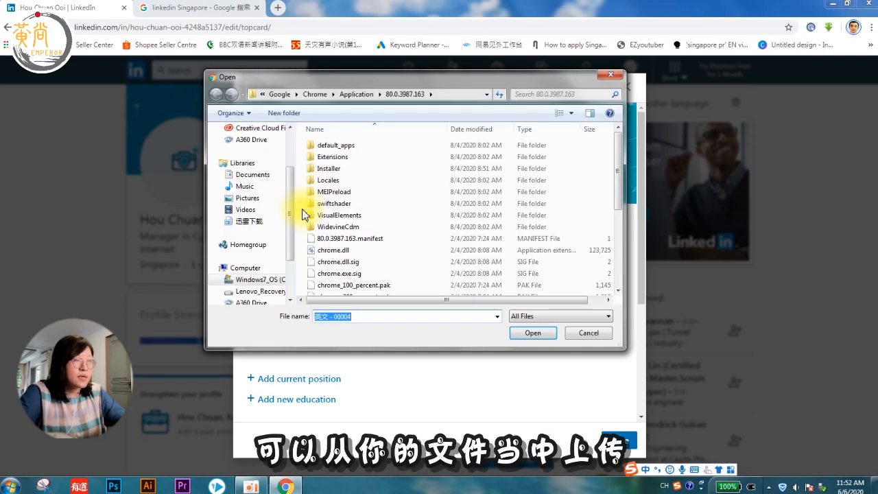
left_click(611, 74)
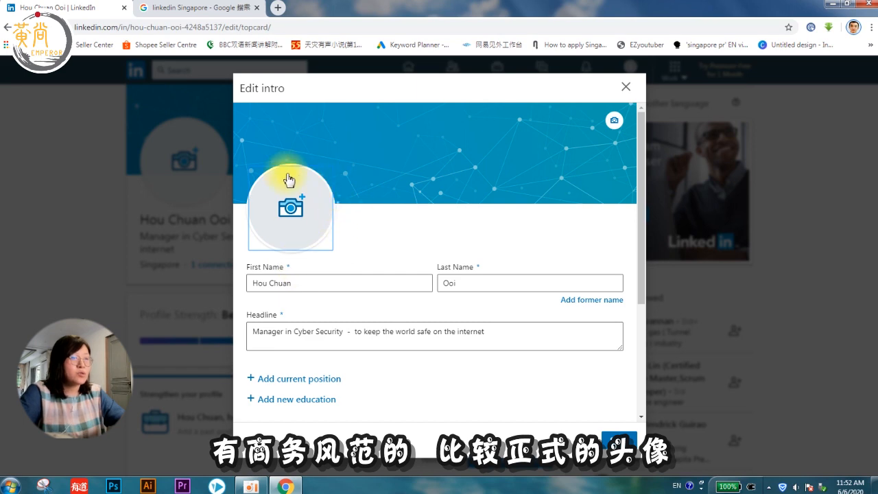
Step: Search Google Images for 'profile photo' and browse the results
left_click(178, 8)
type("Linkeda")
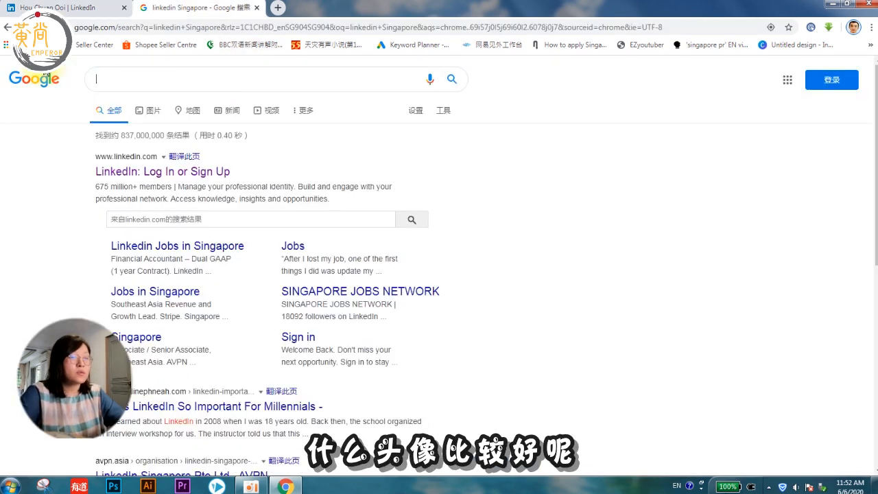
key("BackSpace")
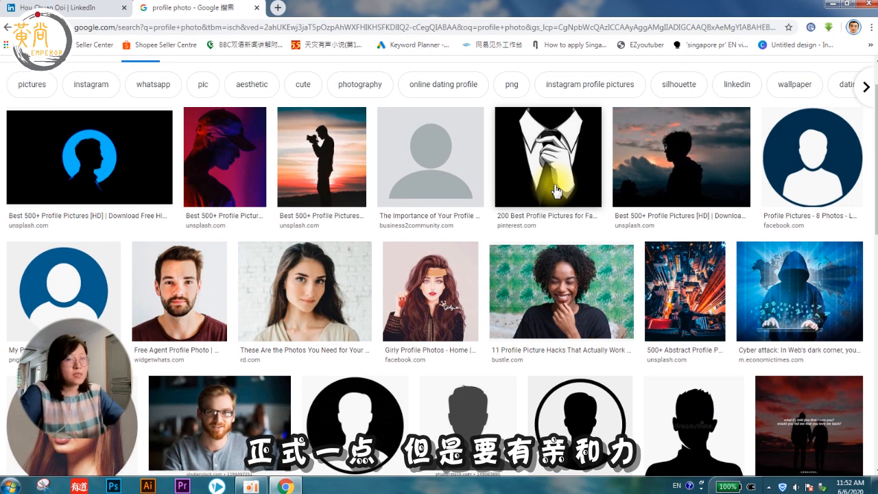
scroll(789, 309, "down", 1)
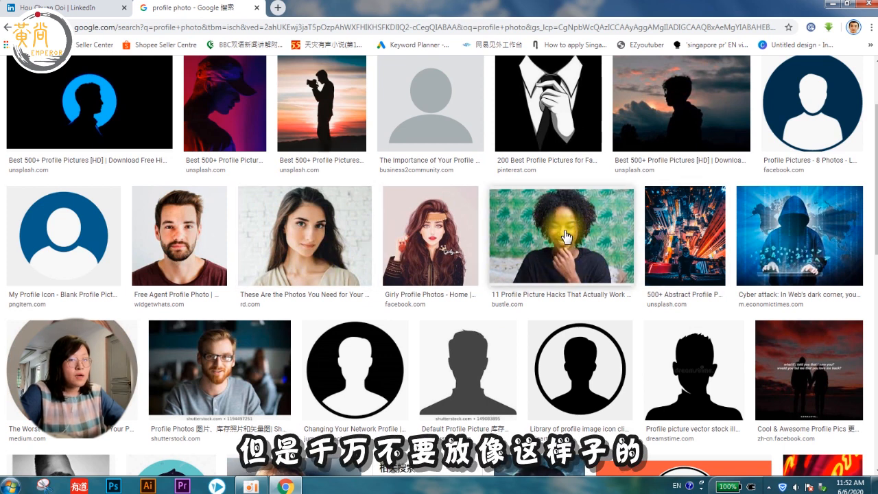
scroll(787, 315, "down", 3)
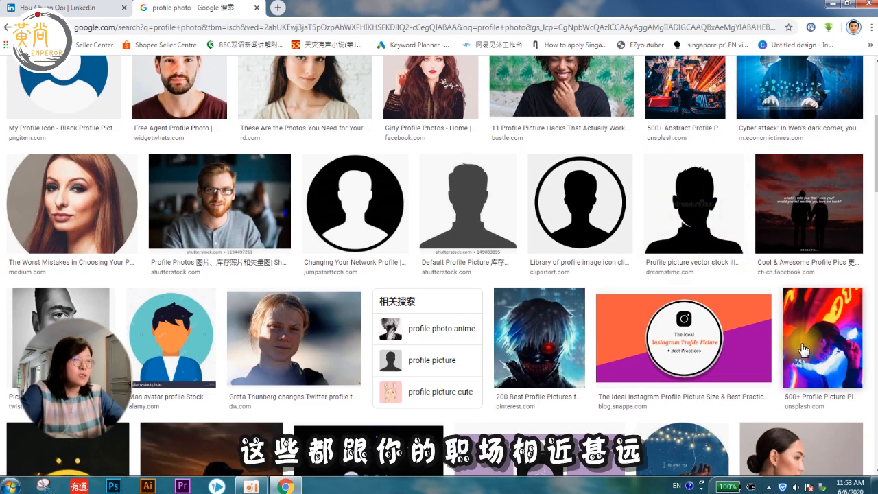
scroll(802, 349, "down", 3)
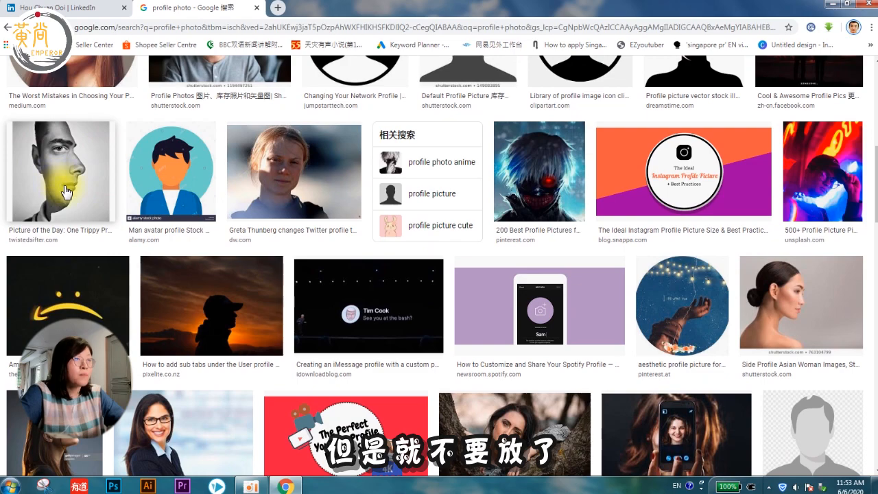
scroll(67, 193, "up", 7)
scroll(66, 193, "down", 3)
Step: Save the smiling woman's Bustle photo to the desktop as linkedin.jpg
left_click(618, 137)
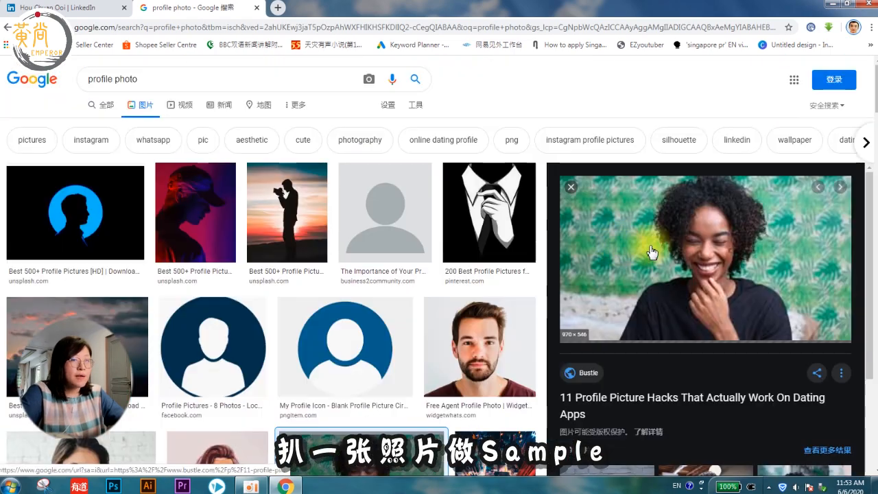
right_click(716, 254)
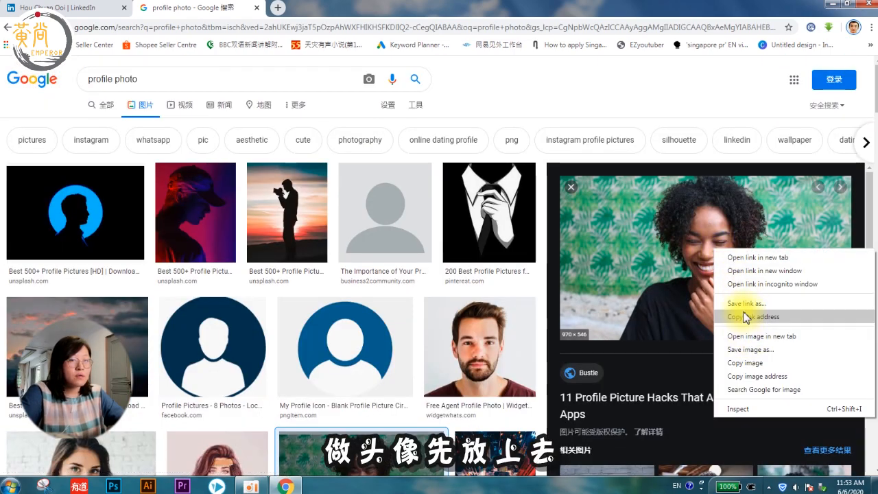
left_click(742, 350)
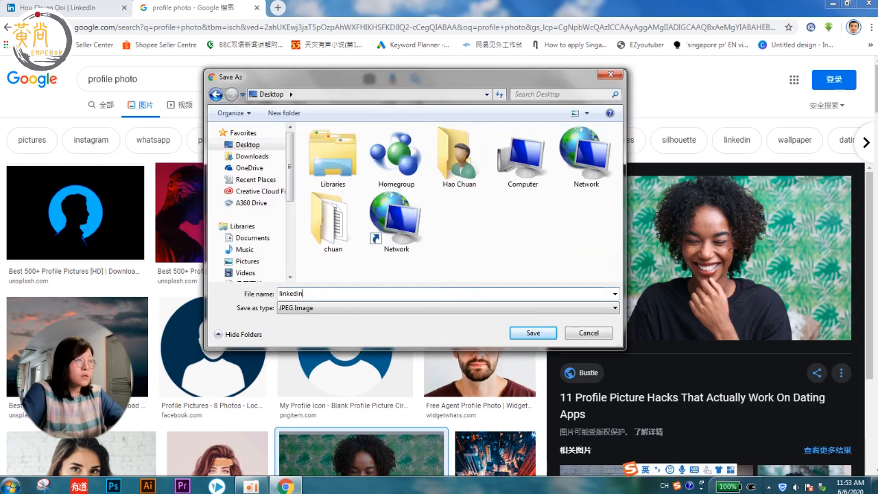
key("Return")
Step: Upload linkedin.jpg as the profile photo in Edit intro and apply it
left_click(103, 8)
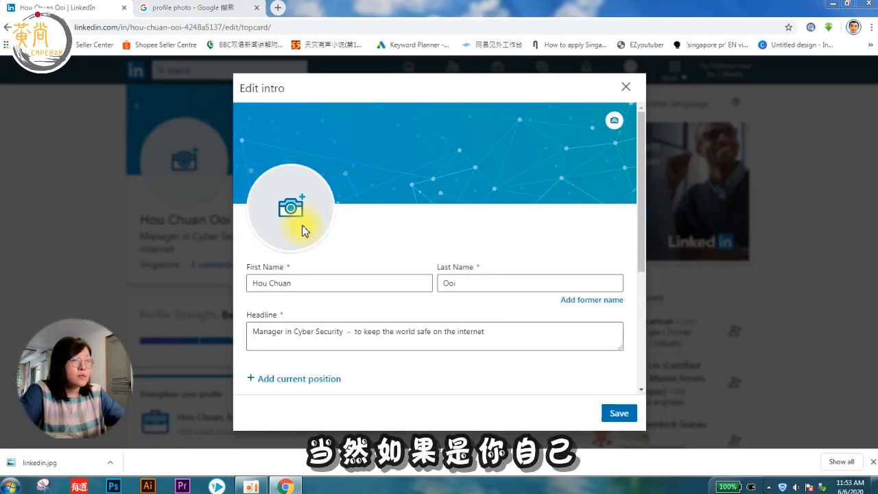
left_click(301, 229)
left_click(387, 225)
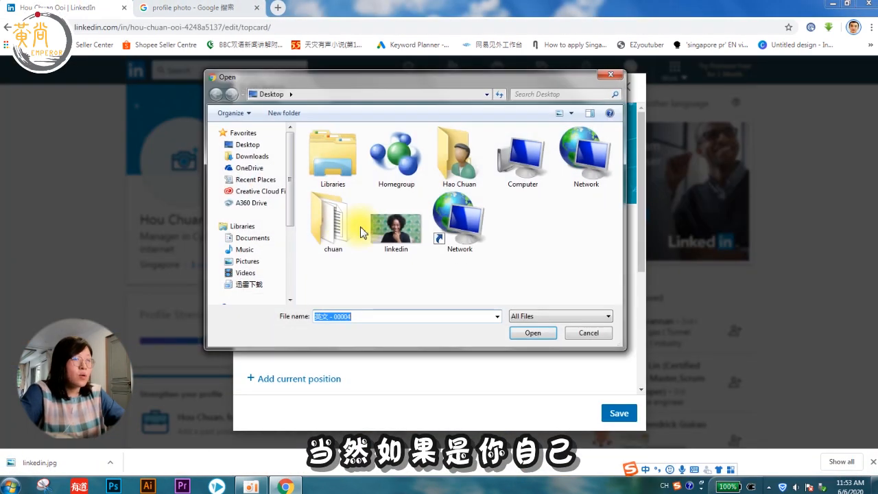
left_click(547, 335)
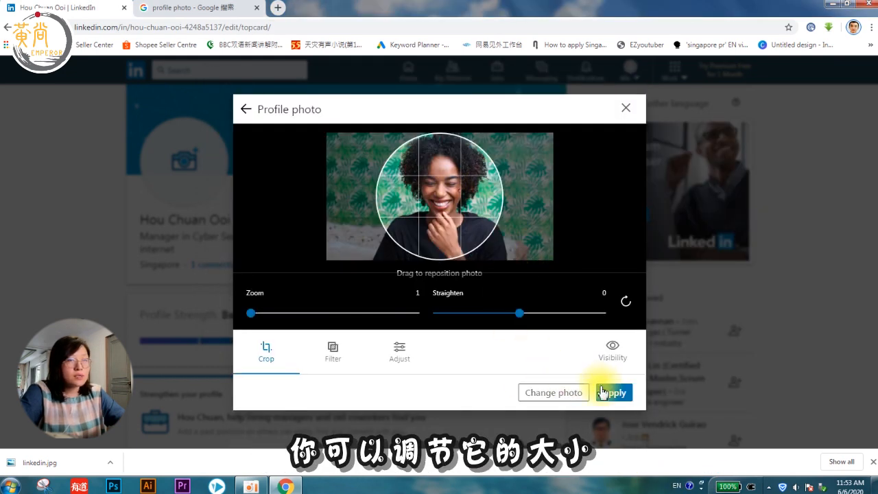
left_click(614, 393)
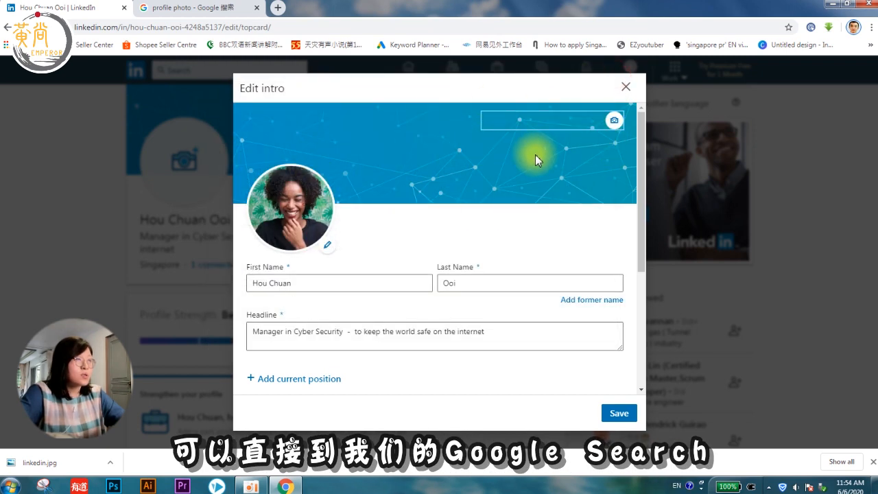
Step: Search Google for 'linkedin banner background download for free' and open linkedinbackground.com
left_click(201, 8)
type("linkedin an")
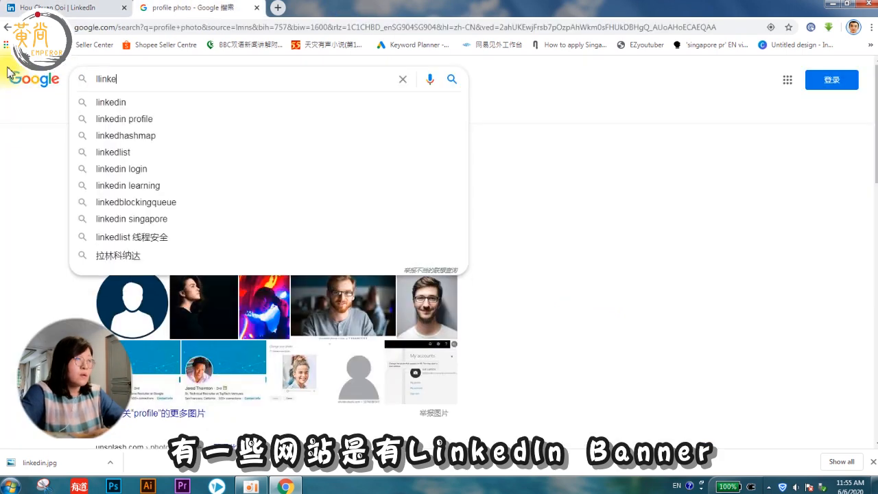
key("BackSpace")
key("BackSpace")
type("banner back")
type("ground an")
key("BackSpace")
key("BackSpace")
type("download for free")
key("Return")
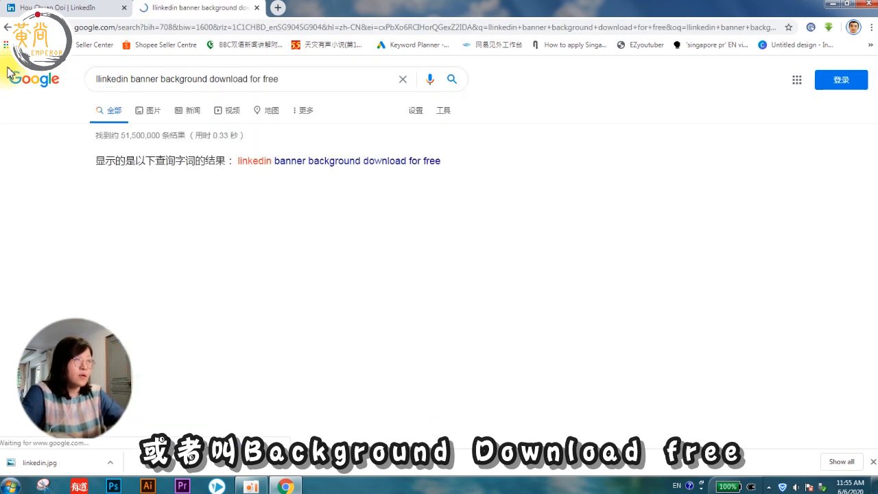
left_click(287, 280)
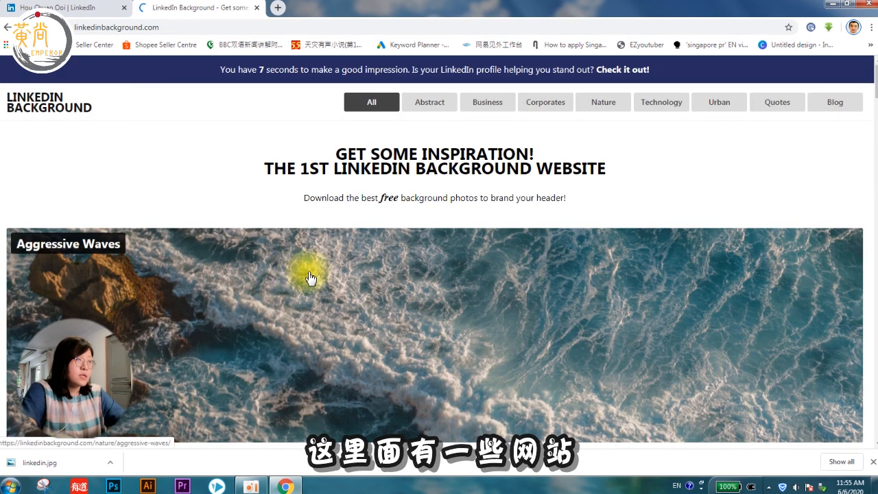
Step: Browse the linkedinbackground.com gallery to find the Unrealistic Structure banner image
scroll(560, 263, "down", 5)
scroll(721, 306, "down", 15)
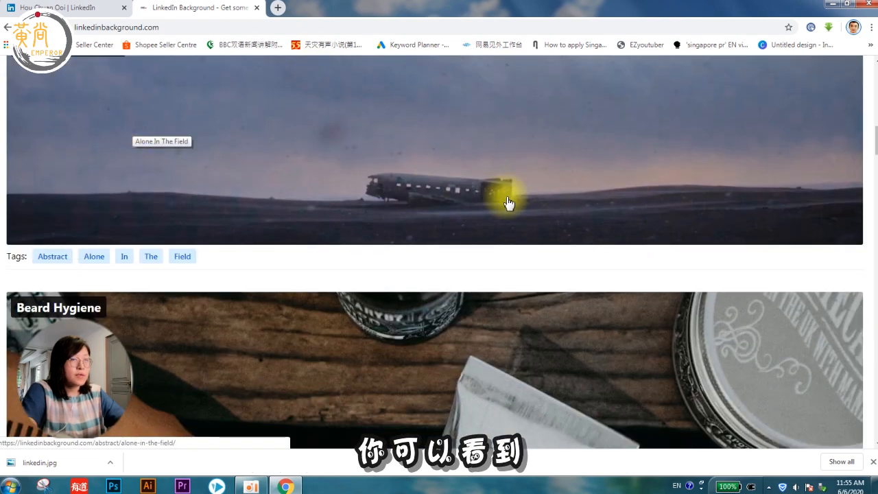
scroll(575, 208, "down", 2)
scroll(575, 208, "down", 2)
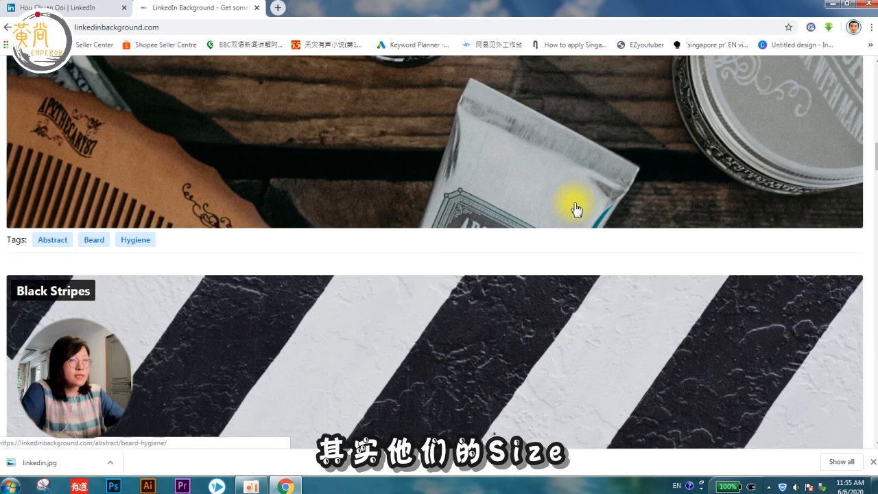
scroll(575, 208, "down", 4)
scroll(575, 208, "down", 4)
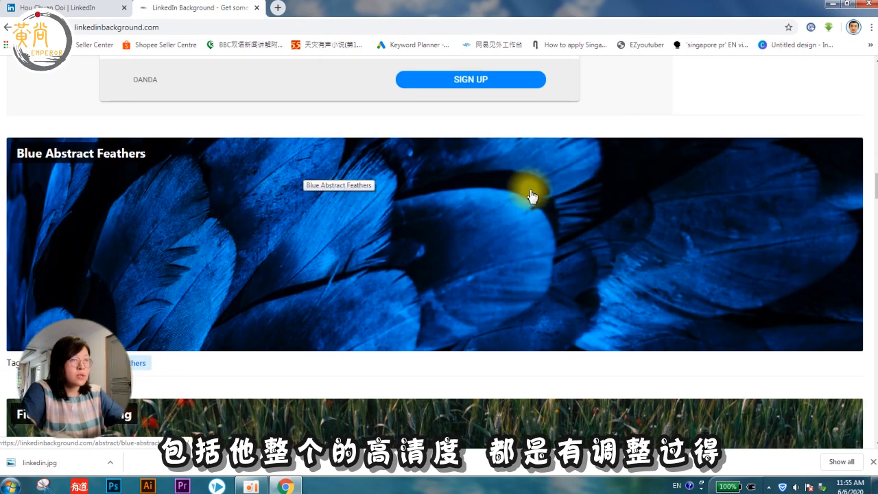
scroll(539, 210, "down", 4)
scroll(540, 210, "down", 4)
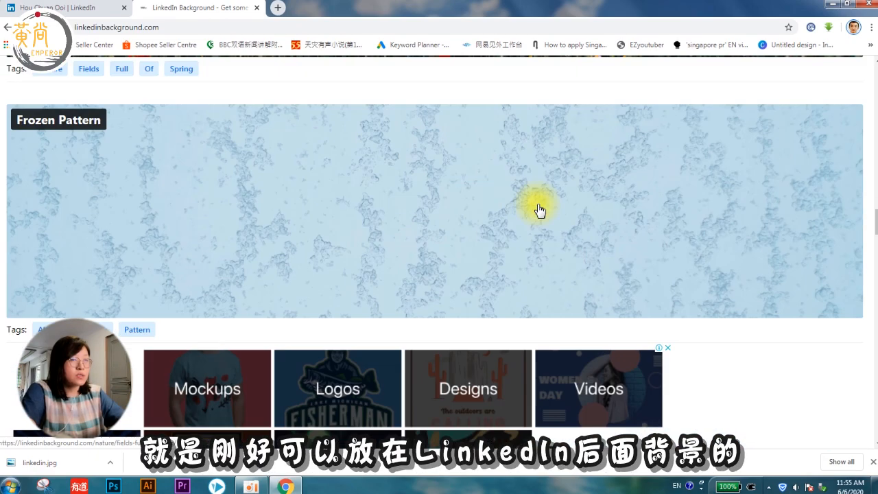
scroll(537, 207, "down", 4)
scroll(537, 208, "down", 8)
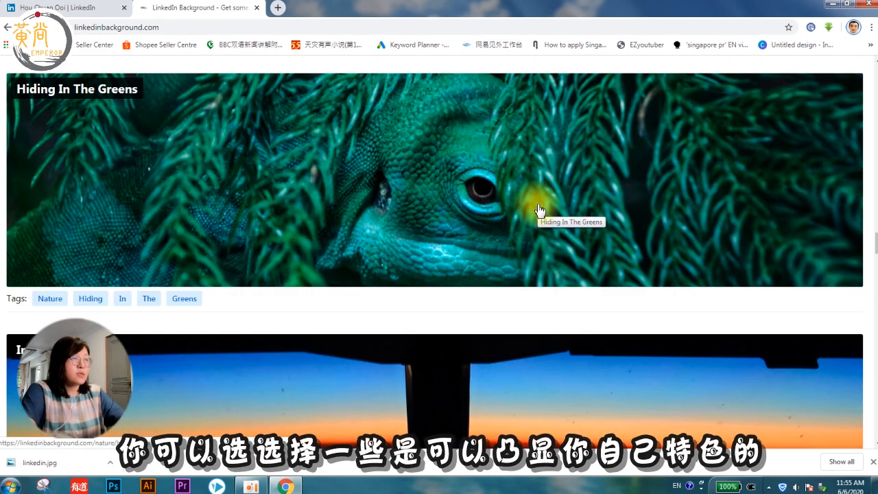
scroll(539, 210, "down", 5)
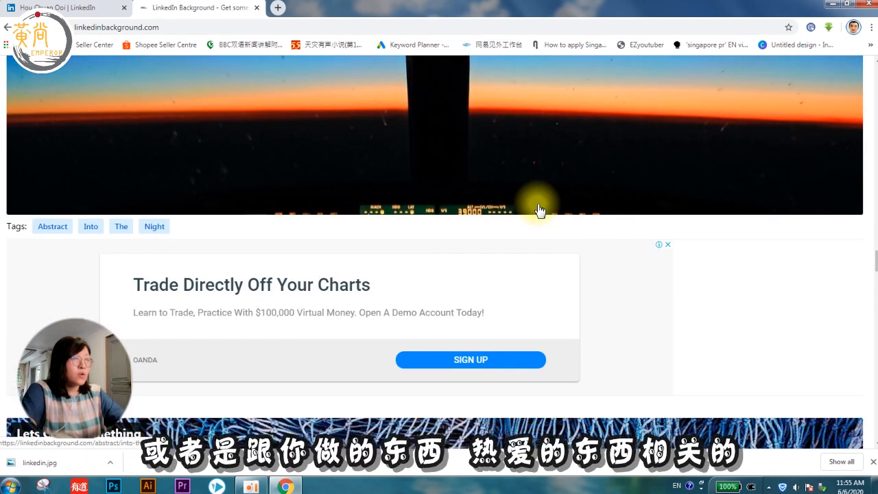
scroll(539, 211, "down", 5)
scroll(539, 211, "down", 4)
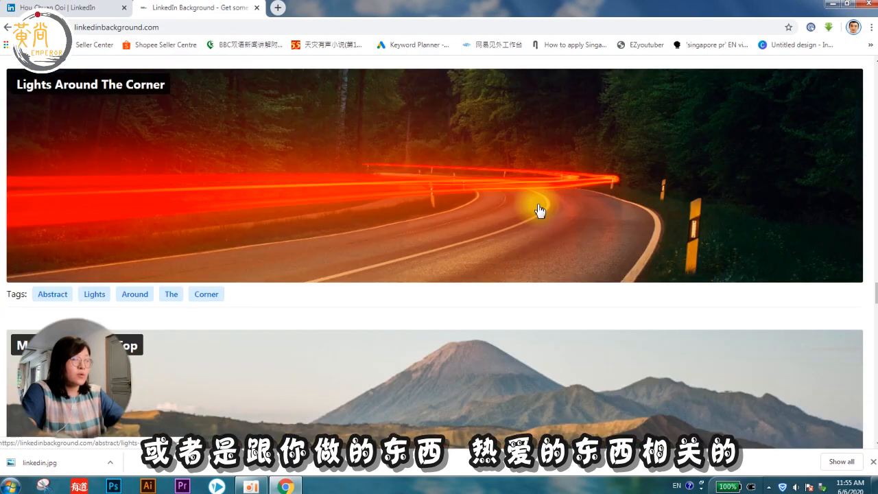
scroll(540, 211, "down", 4)
scroll(538, 210, "down", 5)
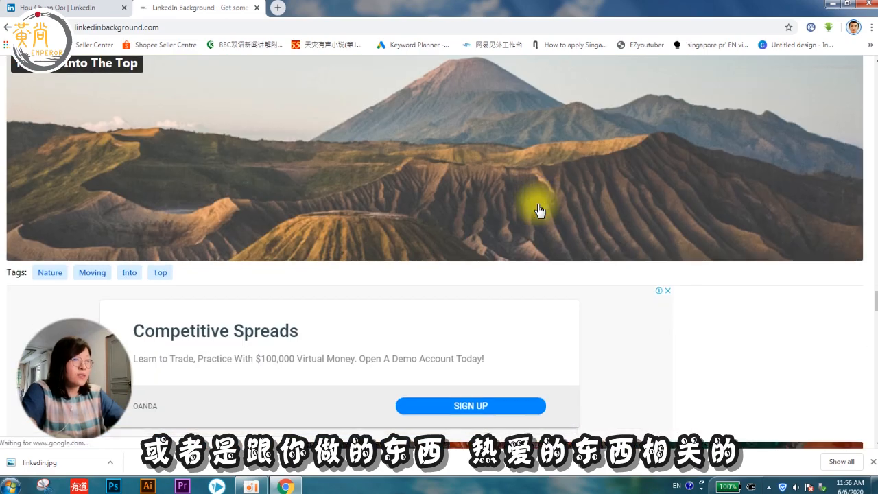
scroll(539, 210, "down", 5)
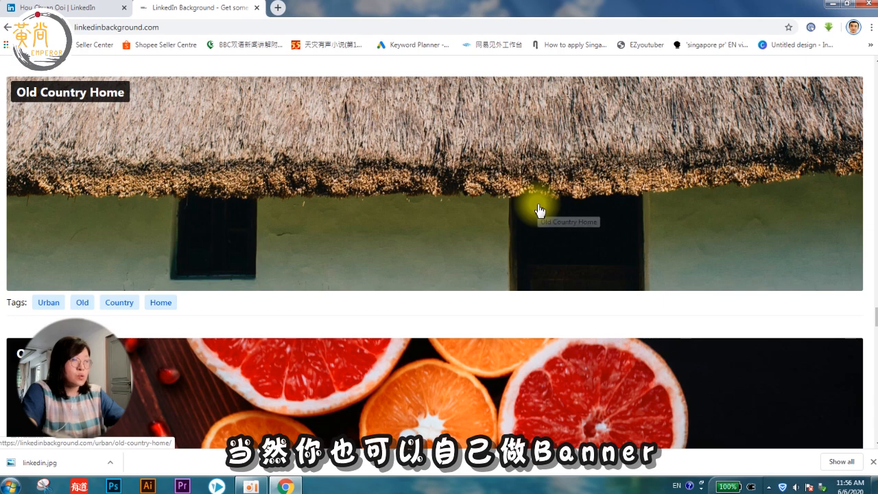
scroll(539, 210, "down", 4)
scroll(540, 210, "down", 4)
scroll(540, 211, "down", 4)
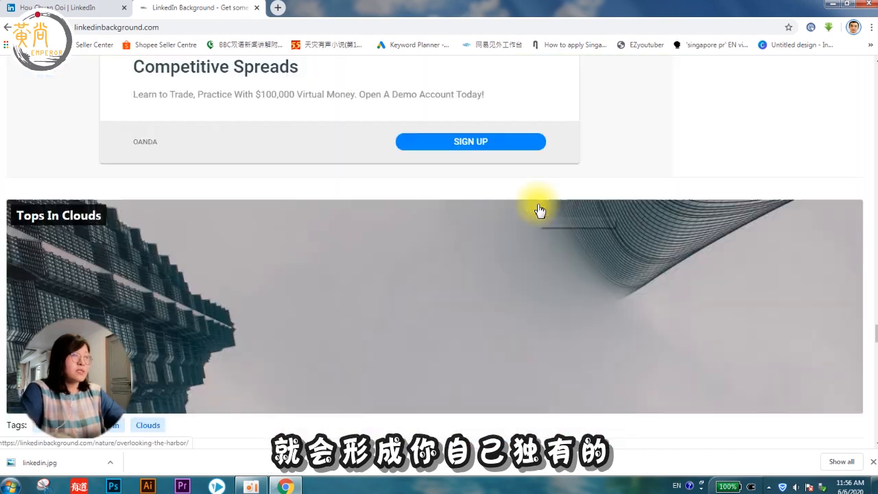
scroll(540, 211, "down", 3)
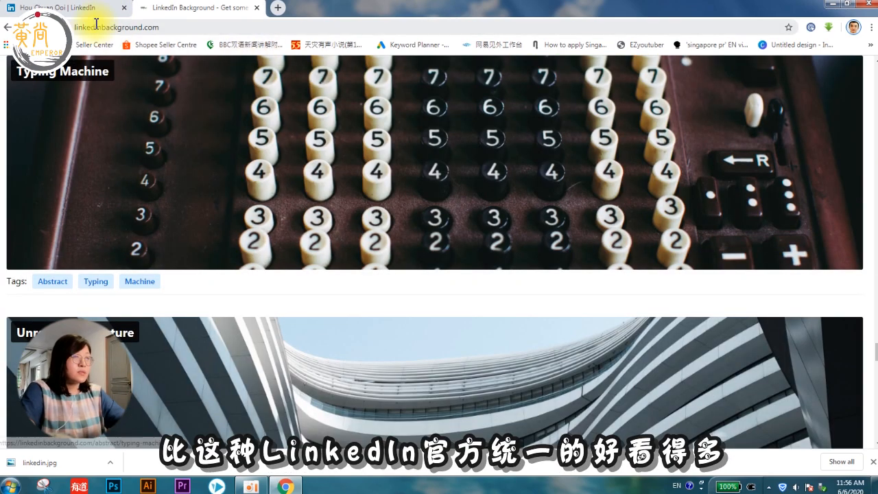
left_click(89, 8)
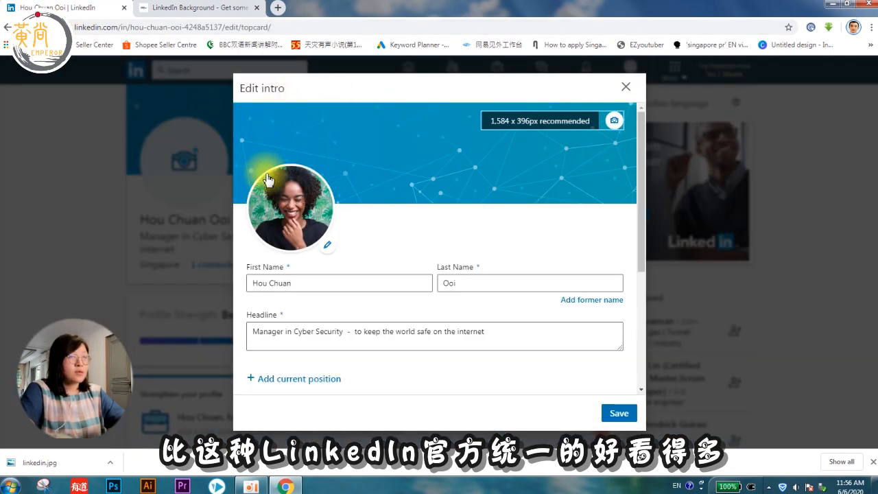
left_click(199, 8)
scroll(731, 309, "down", 3)
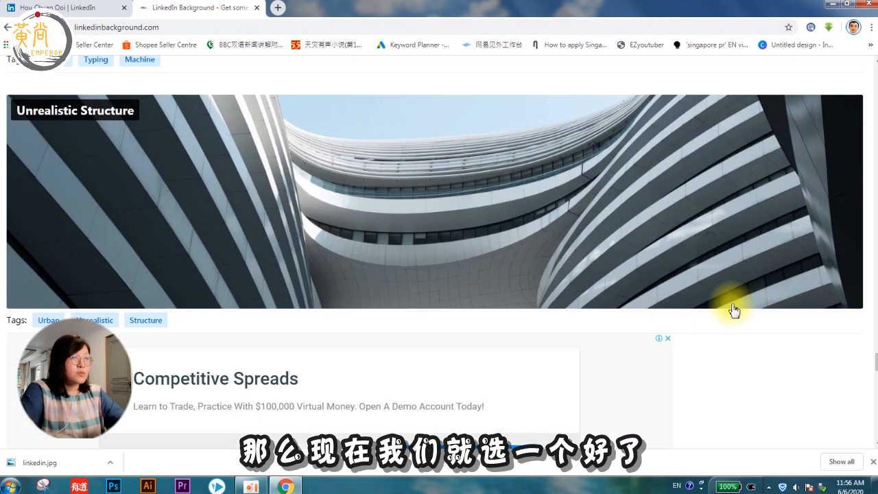
scroll(710, 243, "up", 3)
scroll(692, 297, "down", 3)
Step: Save the Unrealistic Structure image as Unrealistic-Structure.jpg and show the desktop
right_click(660, 261)
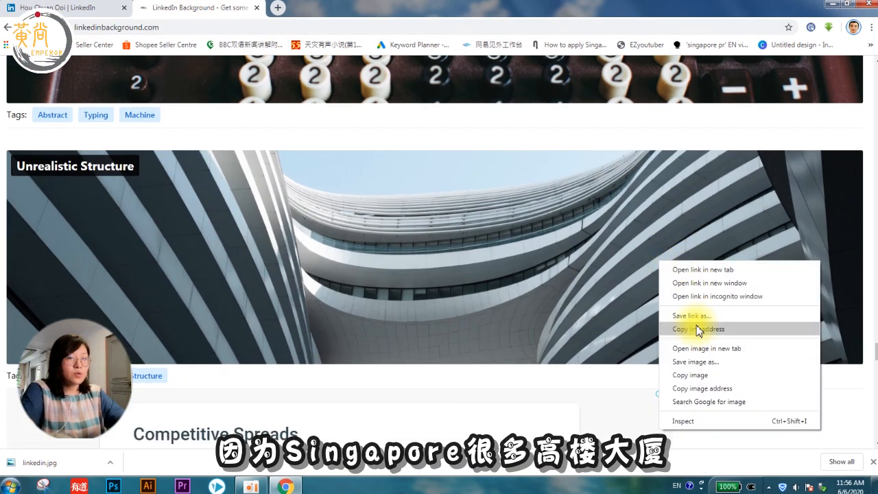
left_click(695, 362)
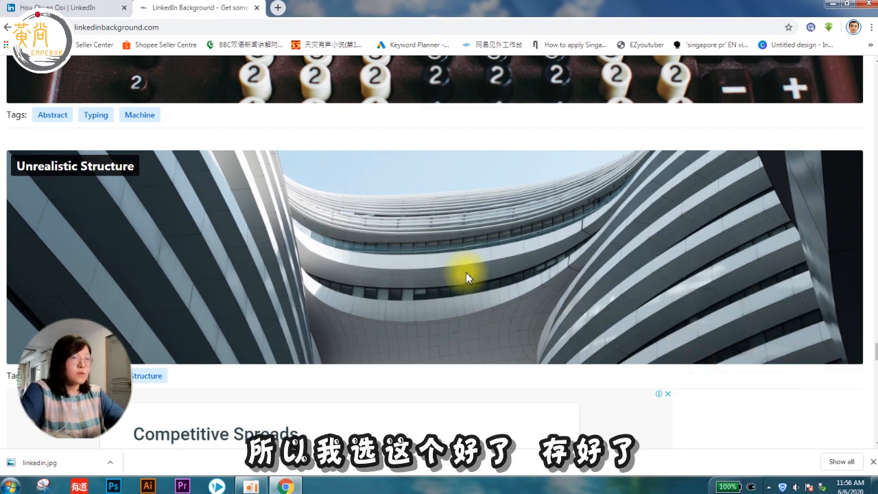
left_click(533, 334)
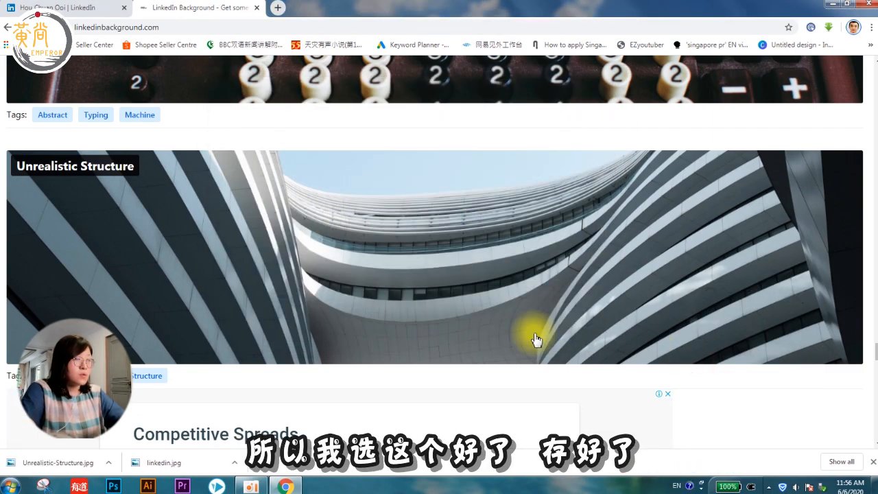
left_click(875, 487)
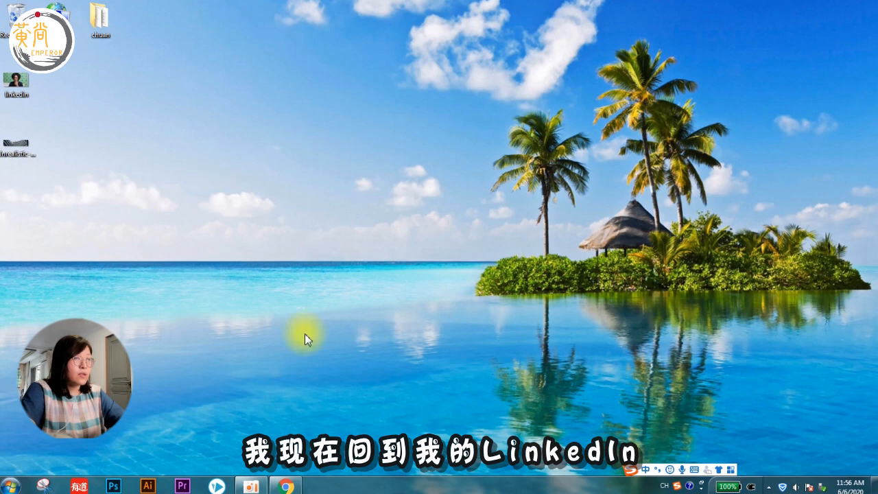
Step: Upload Unrealistic-Structure.jpg as the profile background banner in Edit intro and apply it
left_click(286, 487)
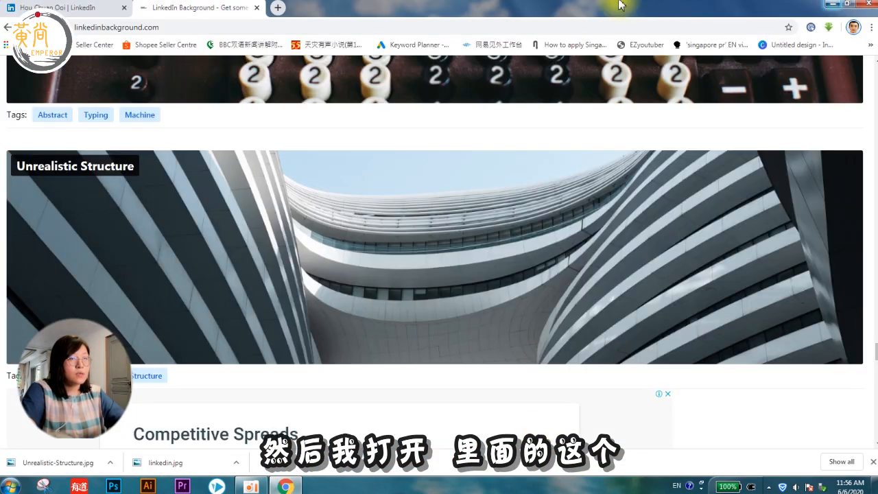
left_click(76, 13)
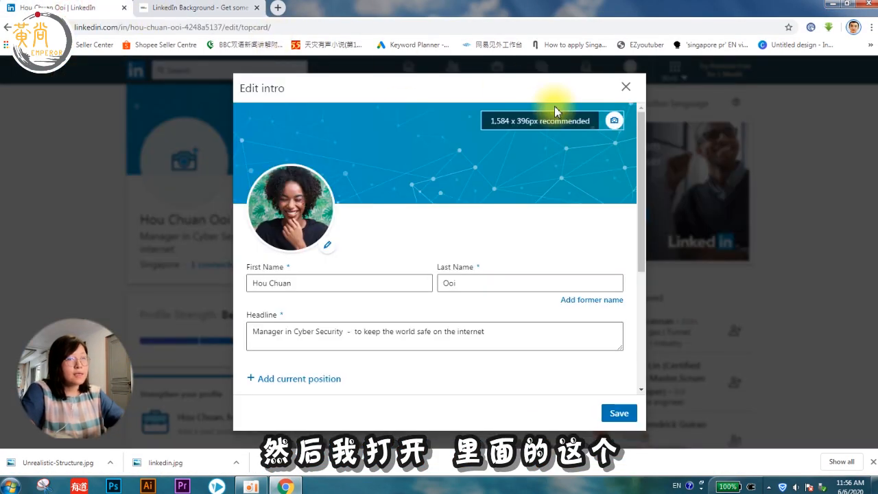
left_click(614, 124)
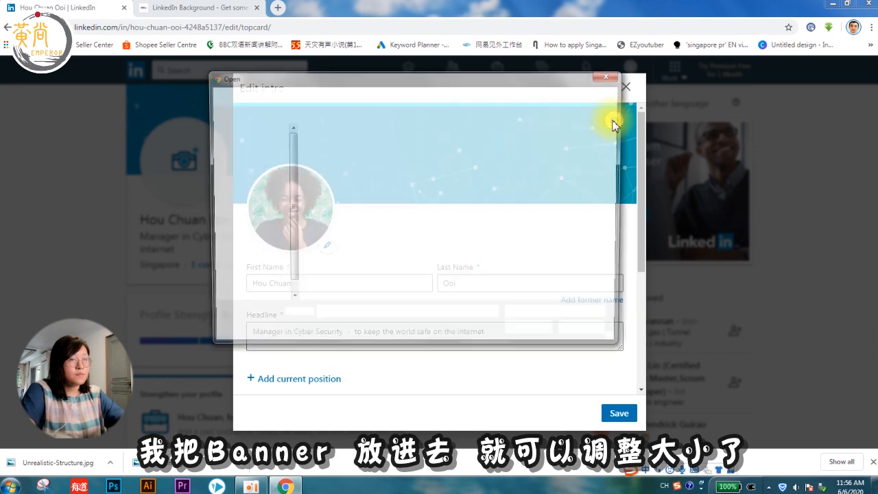
left_click(525, 240)
left_click(529, 333)
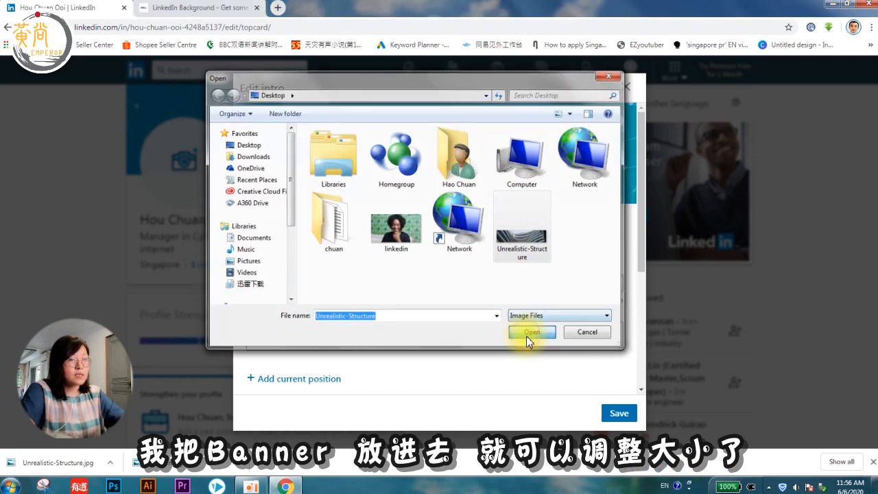
left_click(613, 384)
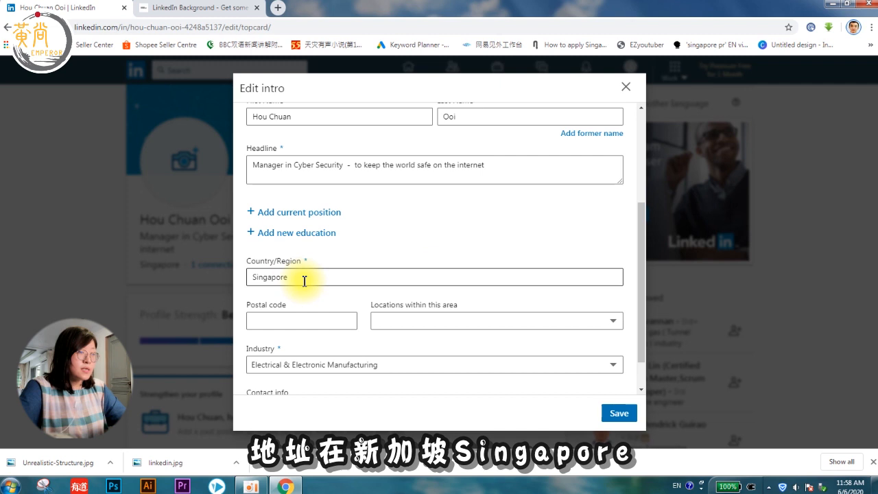
Step: Enter postal code 59000 and set the industry to Computer Software
scroll(322, 295, "down", 2)
left_click(297, 271)
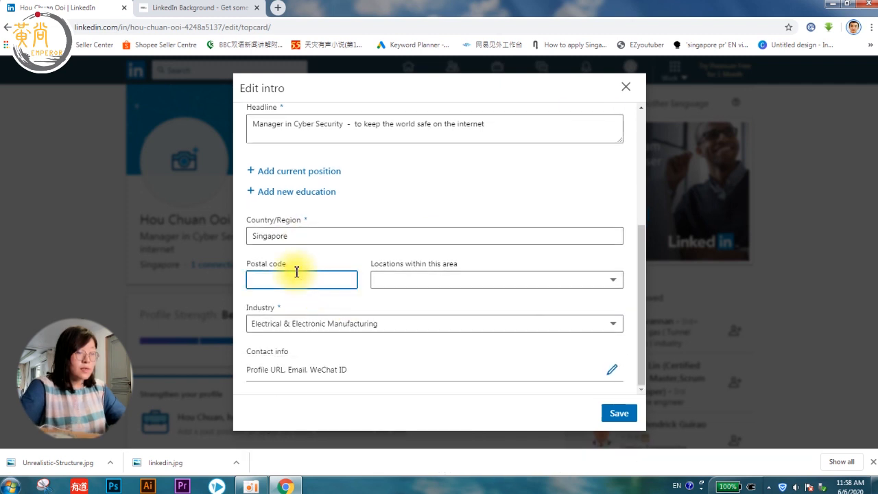
type("590008")
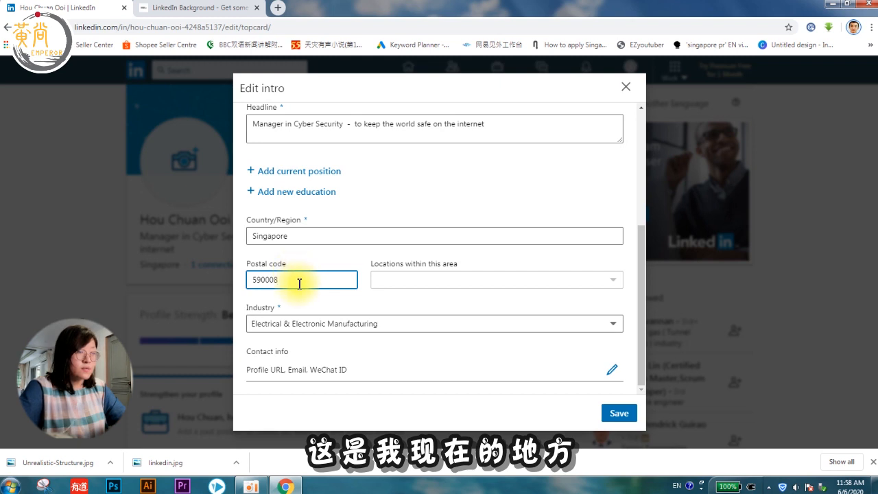
left_click(312, 326)
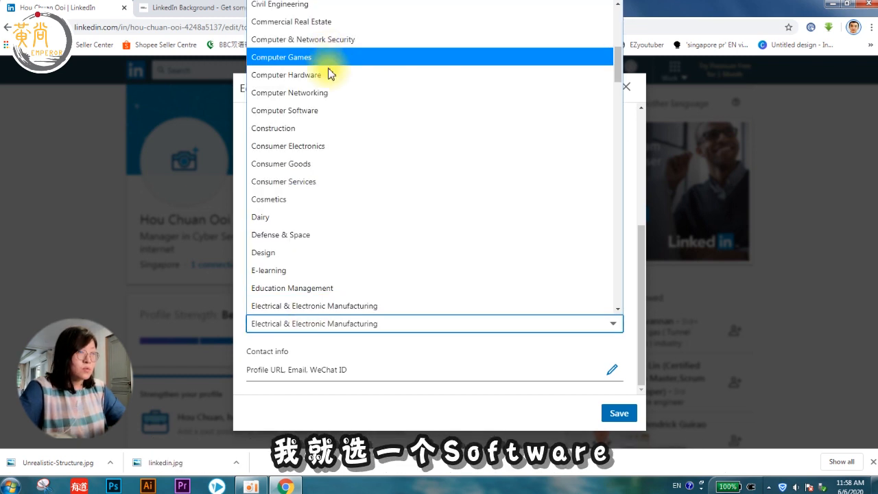
left_click(299, 111)
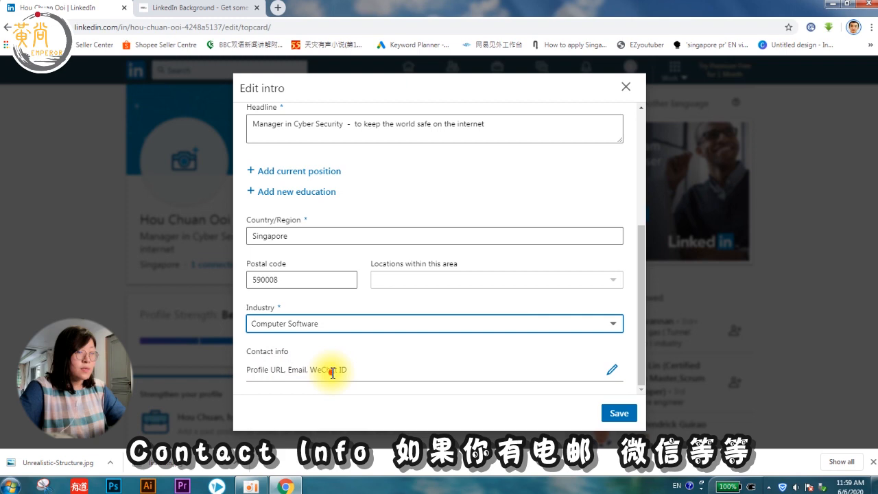
left_click(611, 370)
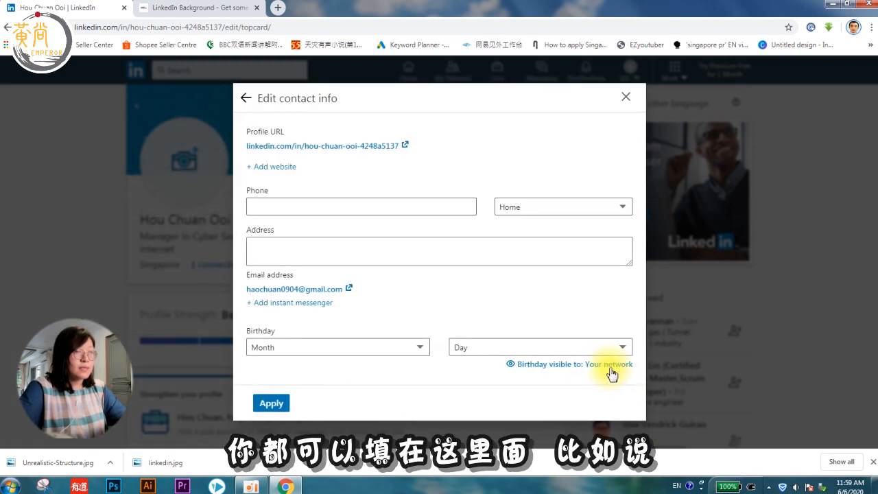
Step: Add a phone number, a street address and a January 1 birthday, then apply
left_click(331, 211)
type("12345678")
left_click(319, 251)
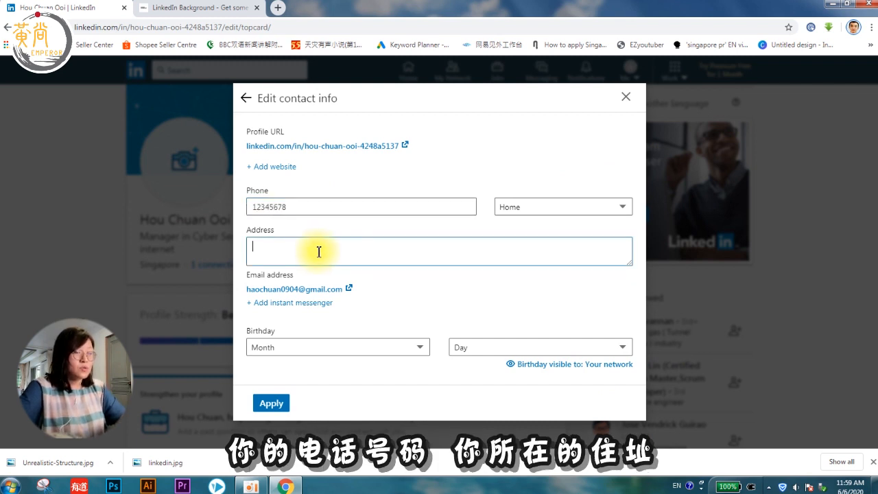
type("123 Woodlands St")
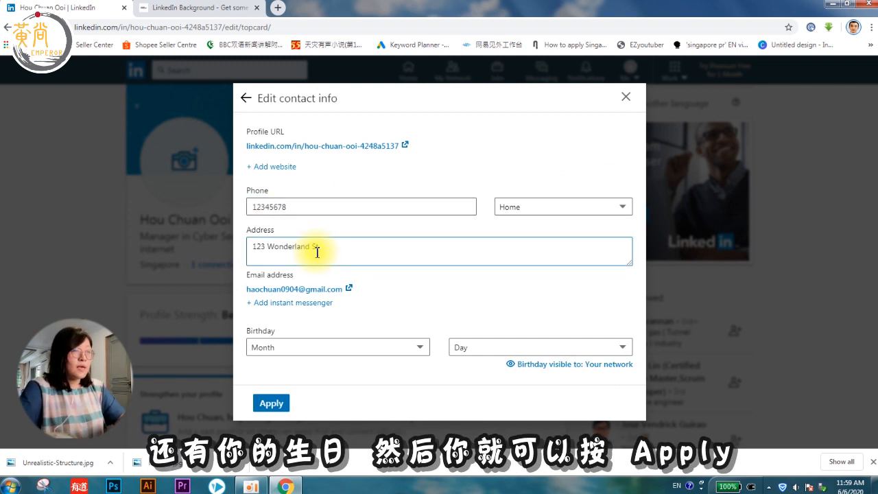
left_click(351, 348)
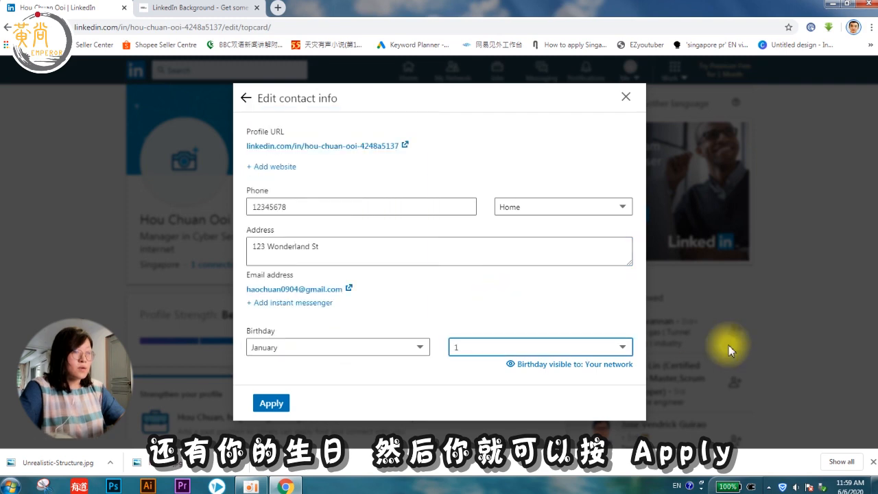
left_click(271, 403)
scroll(398, 323, "down", 3)
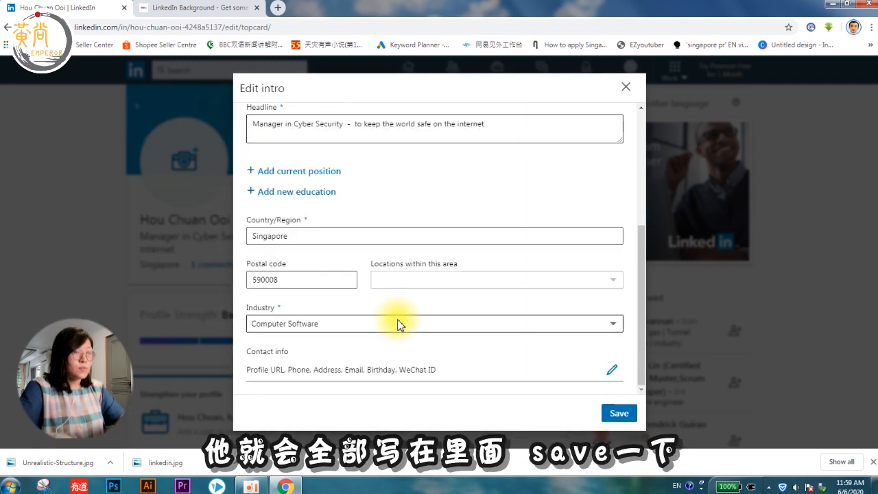
Step: Save the intro and start a Full-time Cyber Security Manager position
left_click(618, 414)
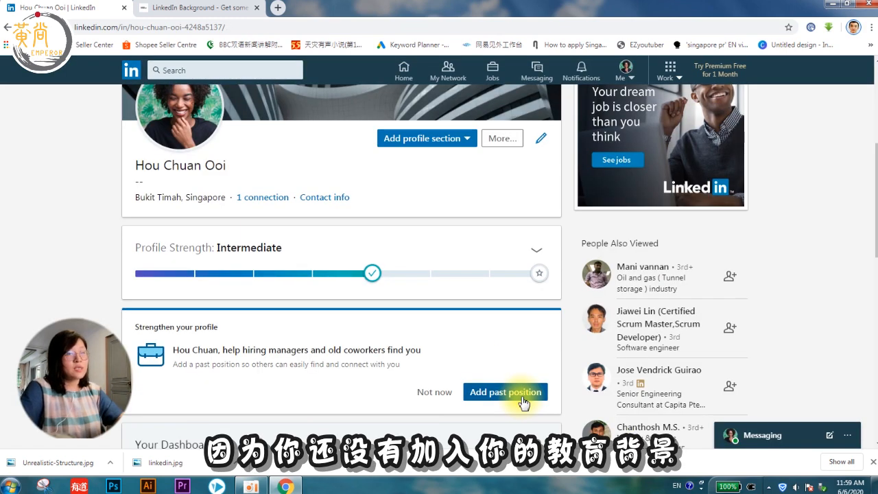
left_click(521, 392)
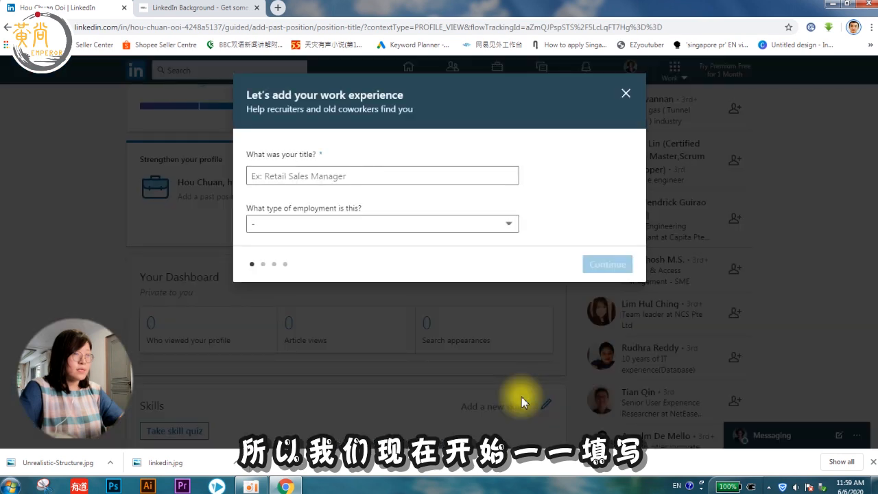
left_click(281, 177)
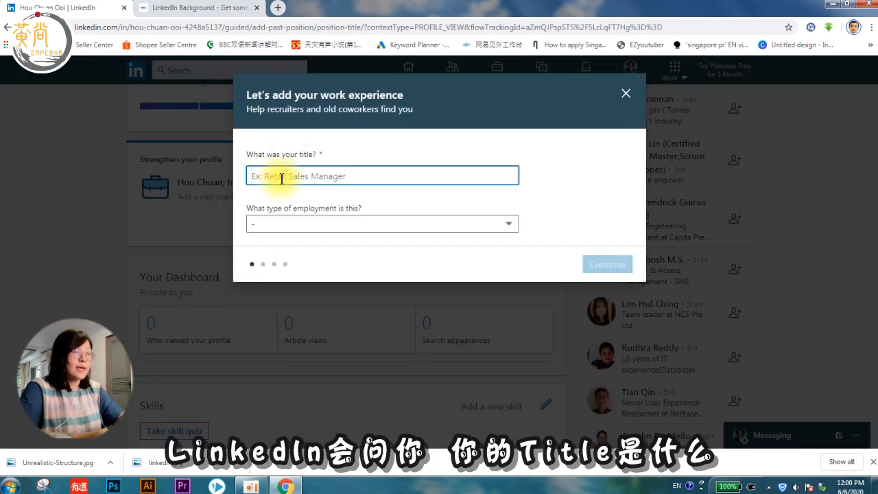
type("Cyber Secur")
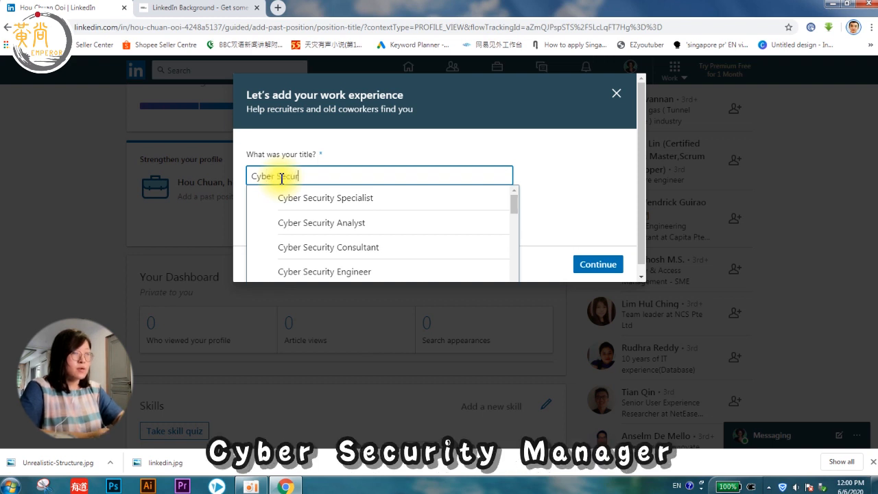
left_click(300, 227)
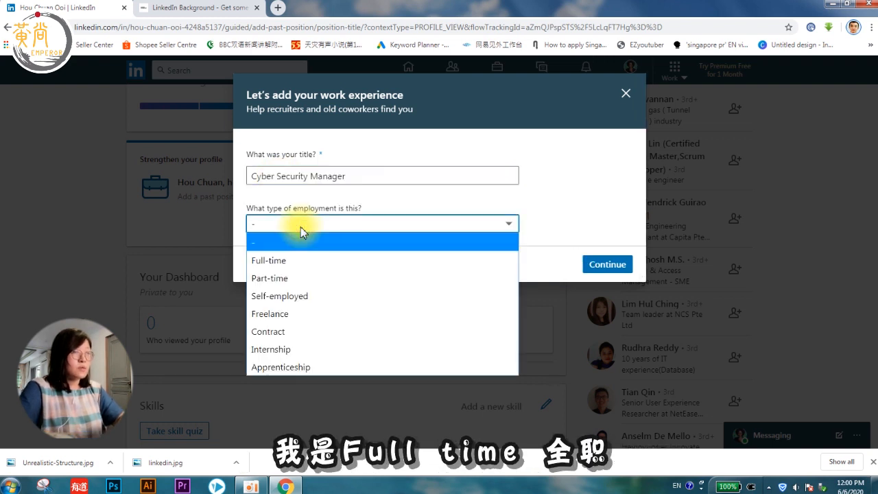
left_click(275, 261)
left_click(599, 262)
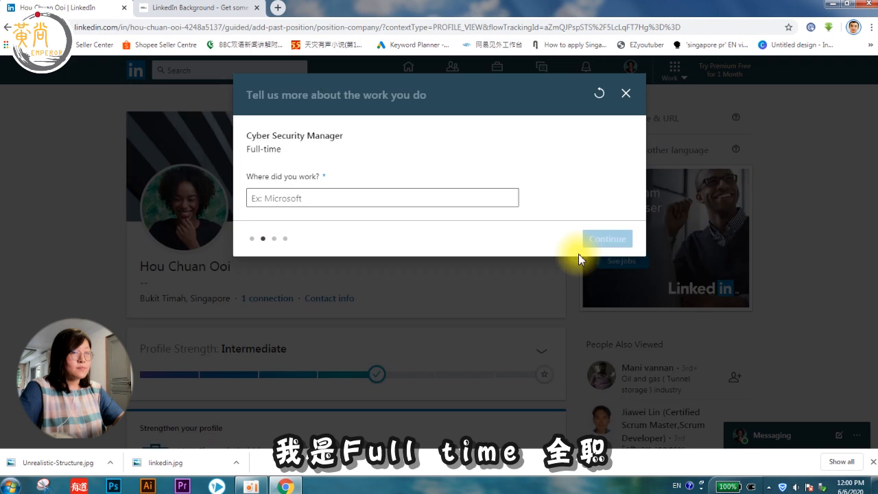
Step: Set employer Wonderland TCC, start date January 2019, mark as current job, and add it
left_click(288, 197)
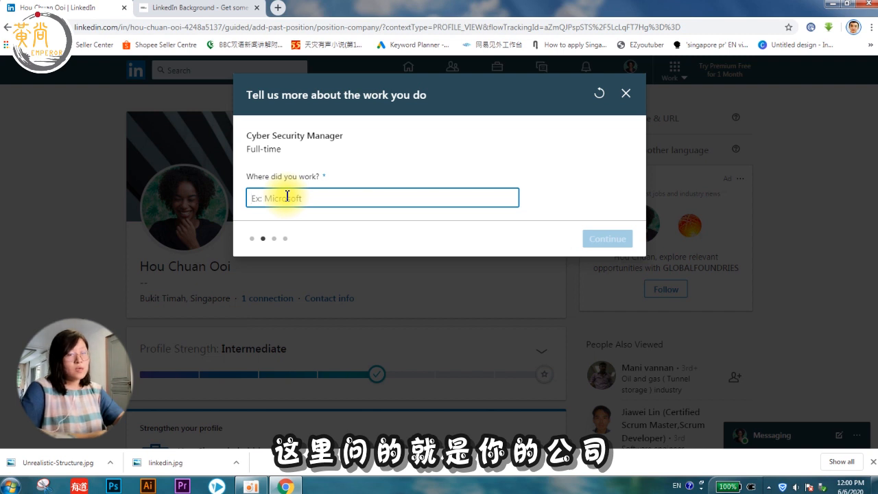
type("Wonderland TCC")
left_click(608, 238)
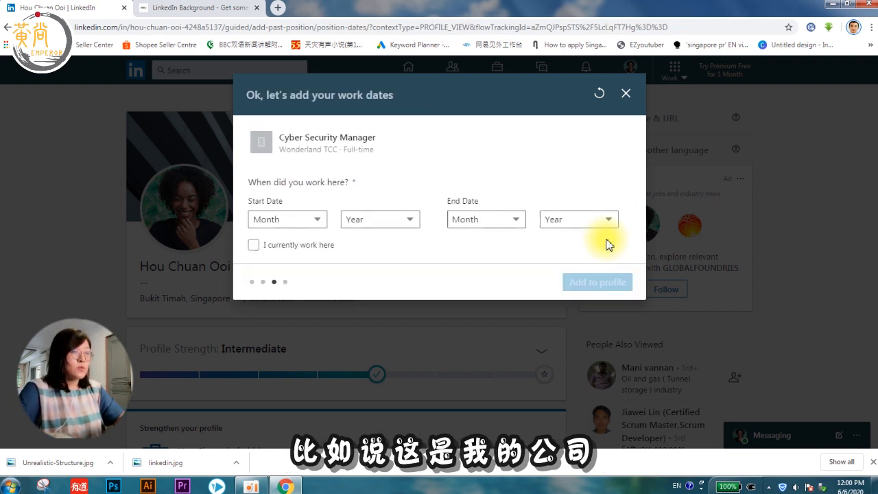
left_click(317, 219)
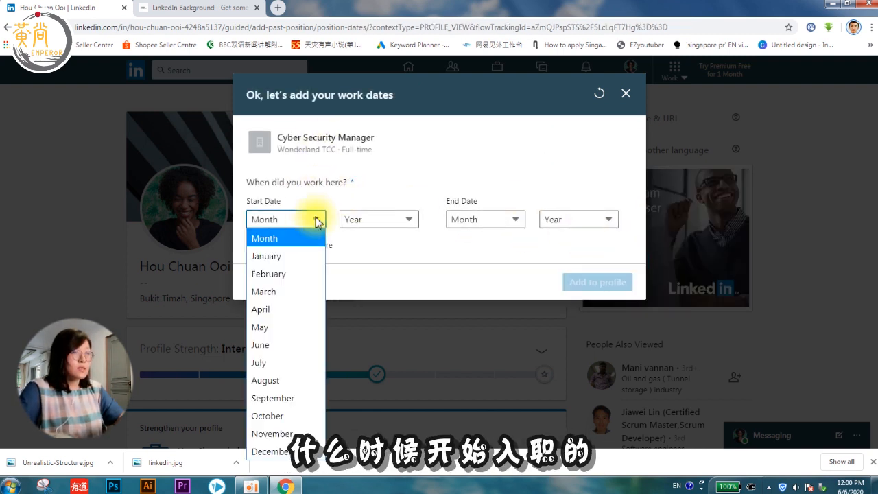
left_click(275, 256)
left_click(376, 220)
left_click(357, 272)
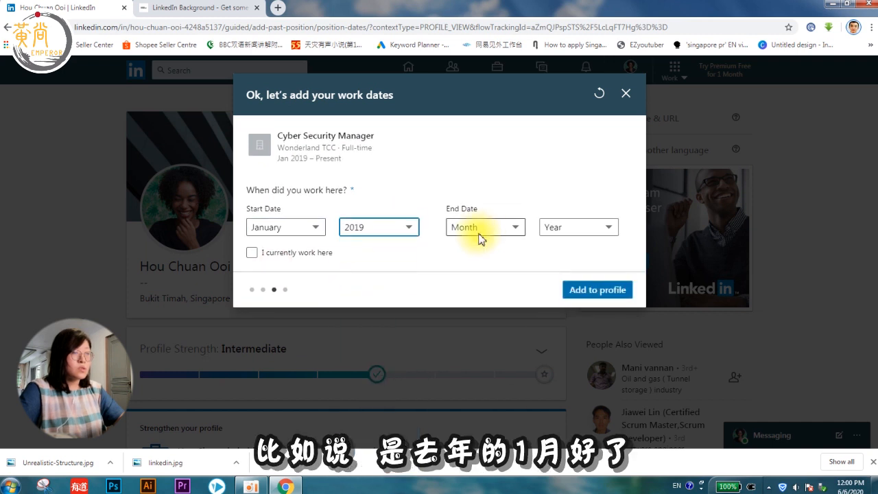
left_click(252, 252)
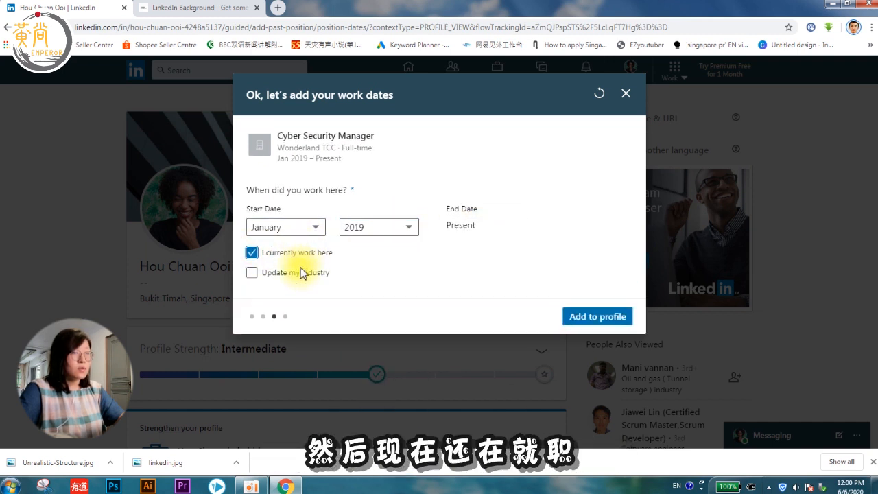
left_click(596, 318)
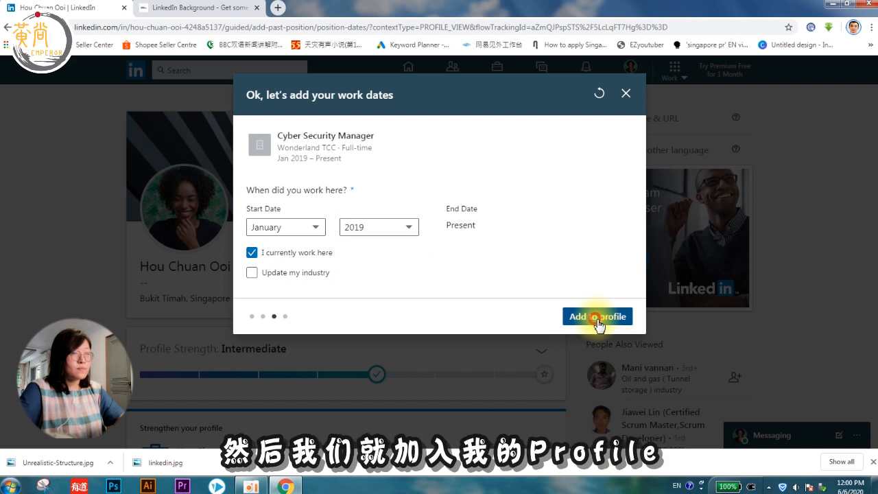
Step: Set the position's location to Singapore and reopen the entry for editing
left_click(330, 210)
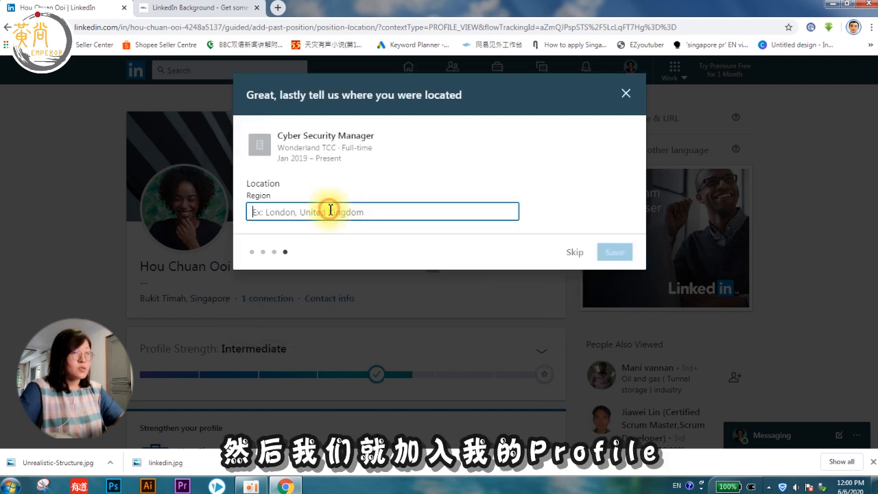
type("Singapore")
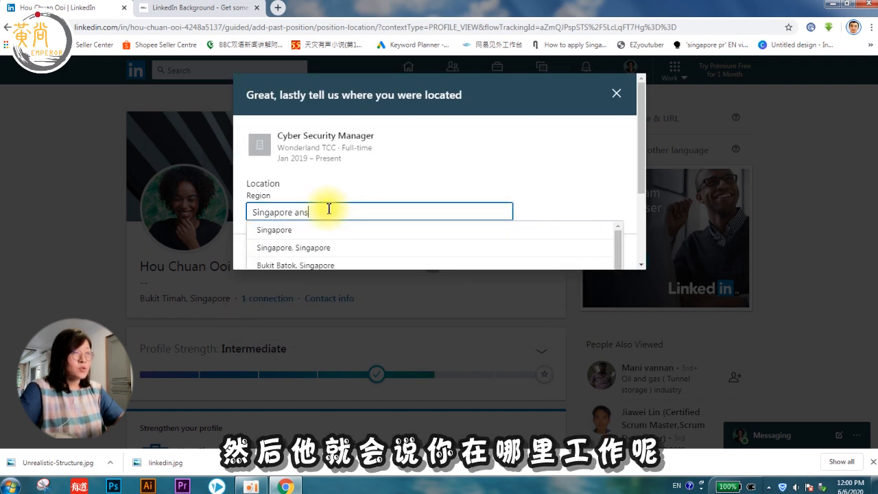
left_click(298, 232)
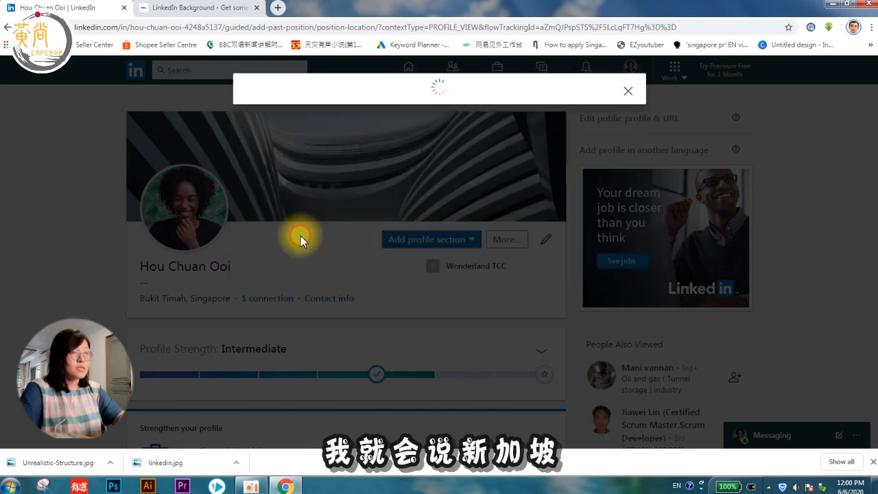
left_click(604, 227)
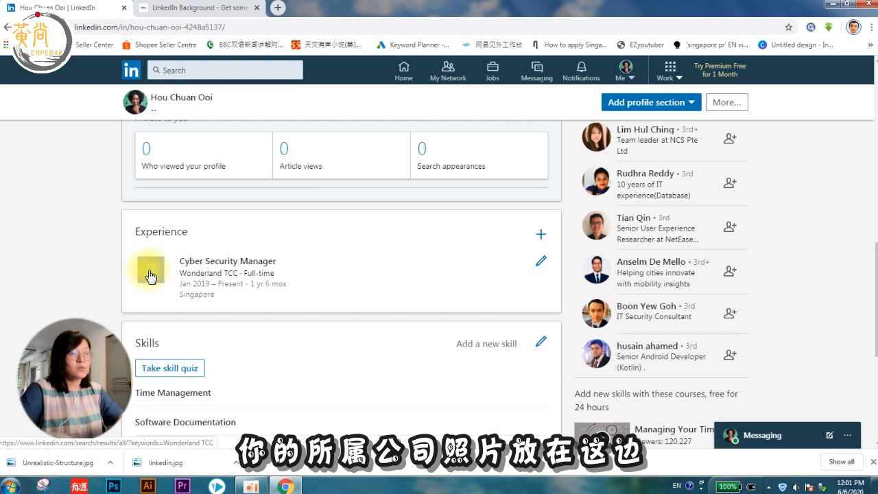
left_click(540, 262)
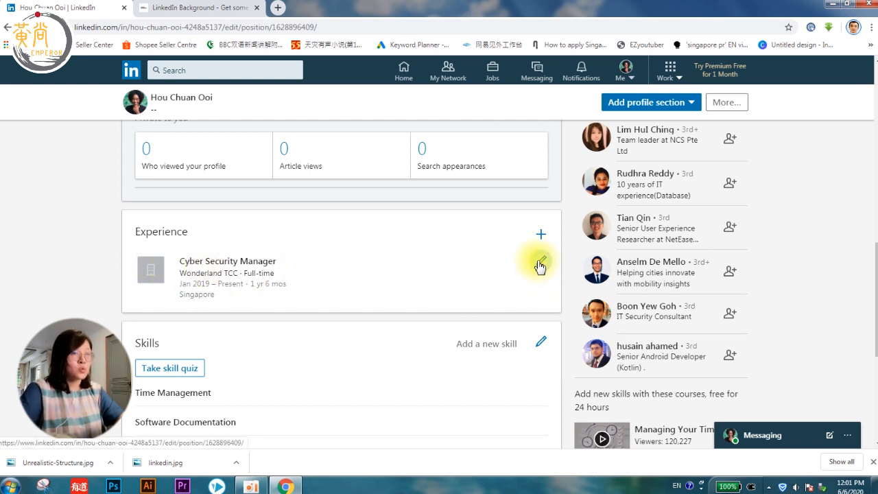
Step: Write three numbered duties: managing a team of 6, software solutions, overseeing daily operations
scroll(364, 277, "down", 2)
scroll(363, 277, "down", 3)
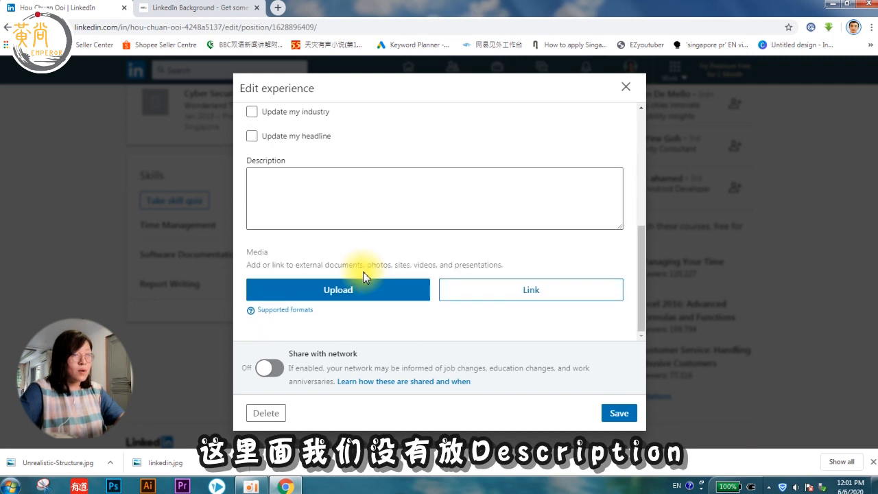
left_click(335, 193)
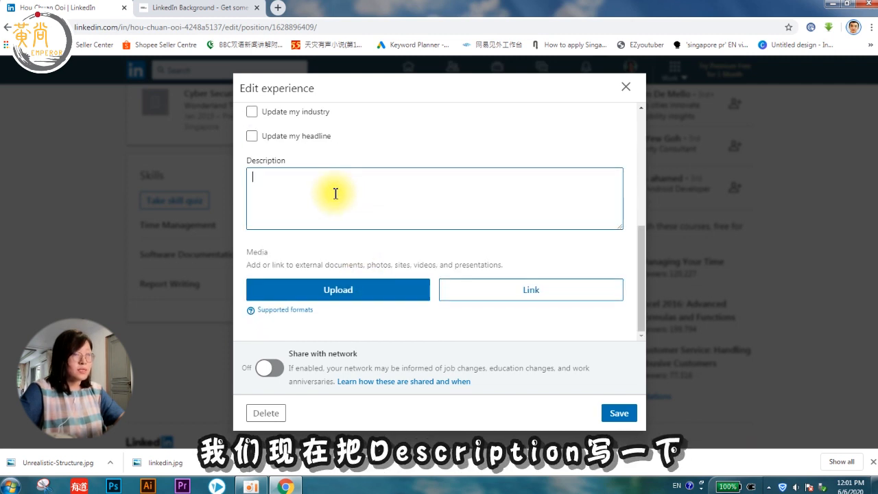
type("1.")
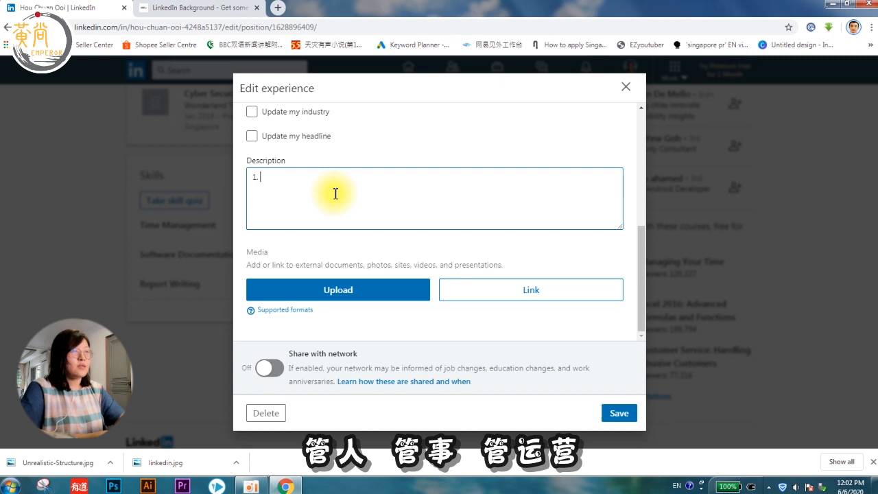
type("Manage a team of 6 to make sure daily operation is smooth.")
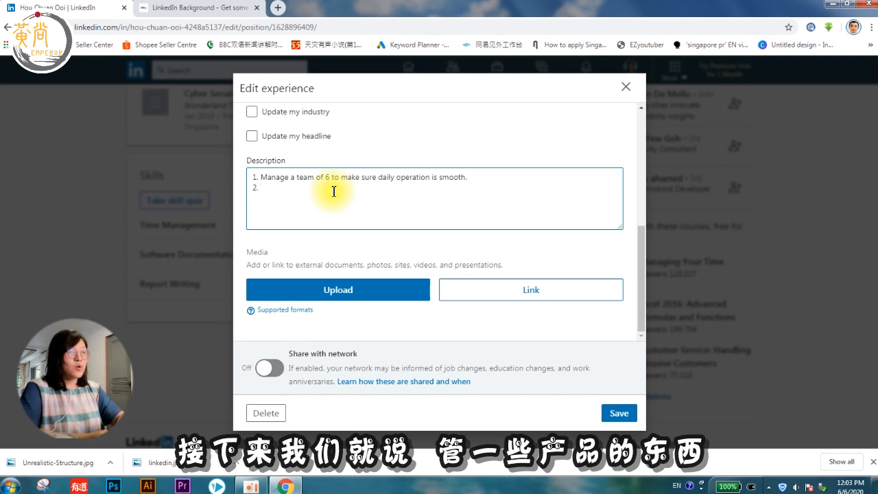
type("Manage softareware")
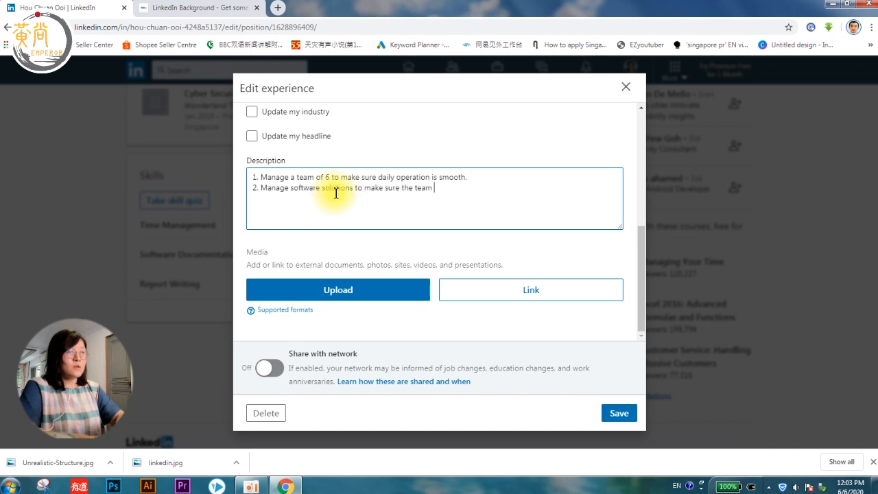
type("a")
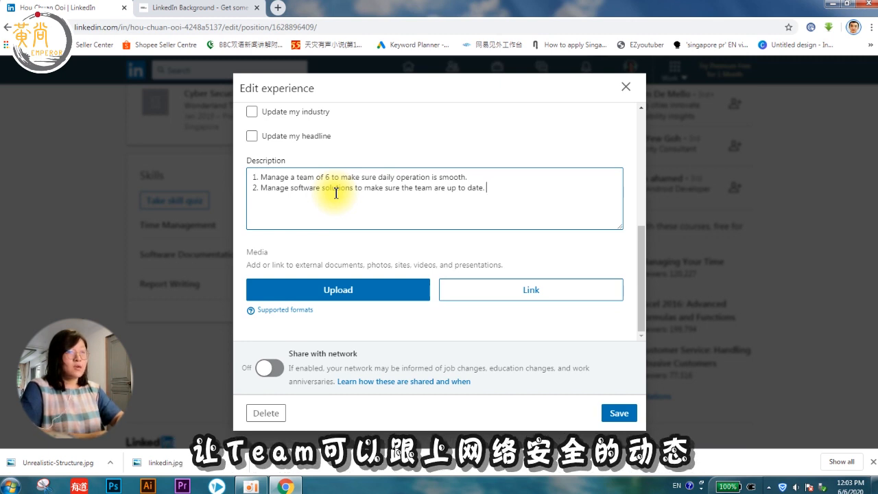
key("Return")
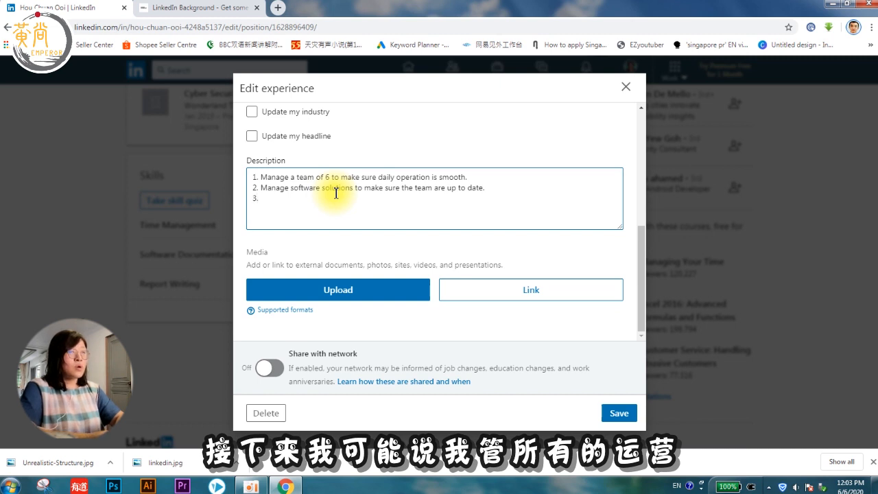
type("3. Overseeing the whole operation of the company. ")
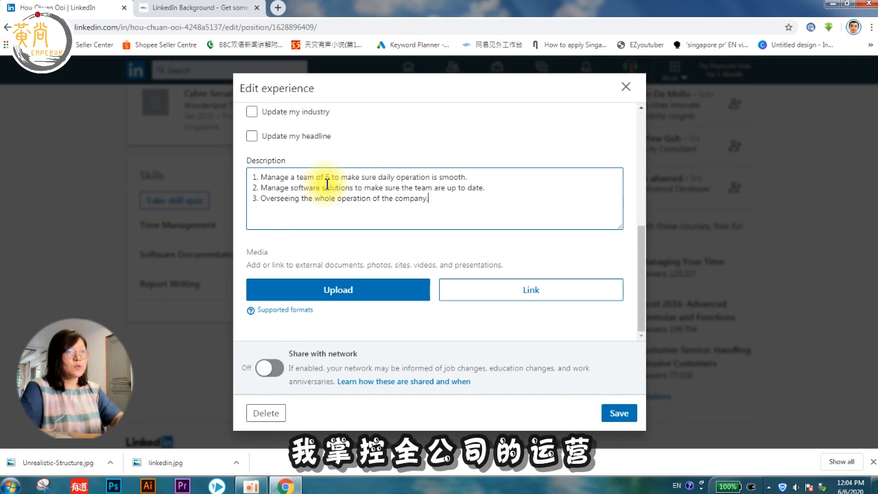
type(" on daily basis")
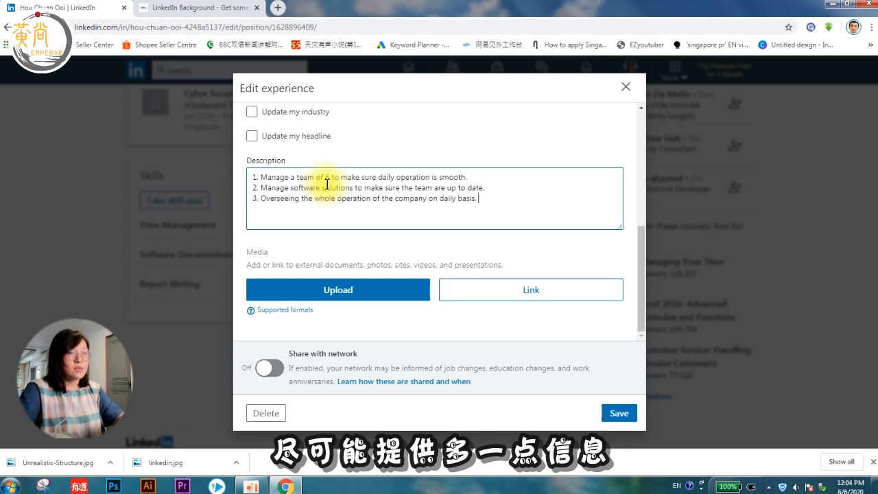
Step: Rework the description wording around 'Manage a team of 6' in the first line
left_click_drag(259, 176, 294, 176)
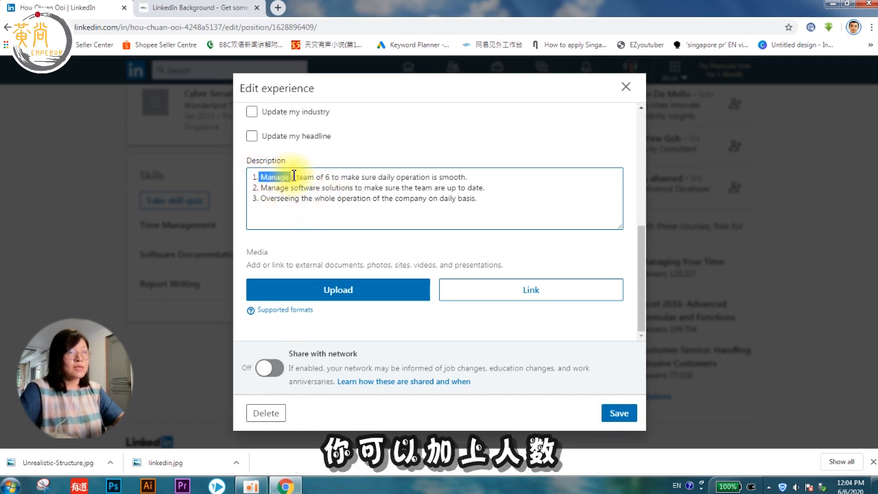
left_click(294, 176)
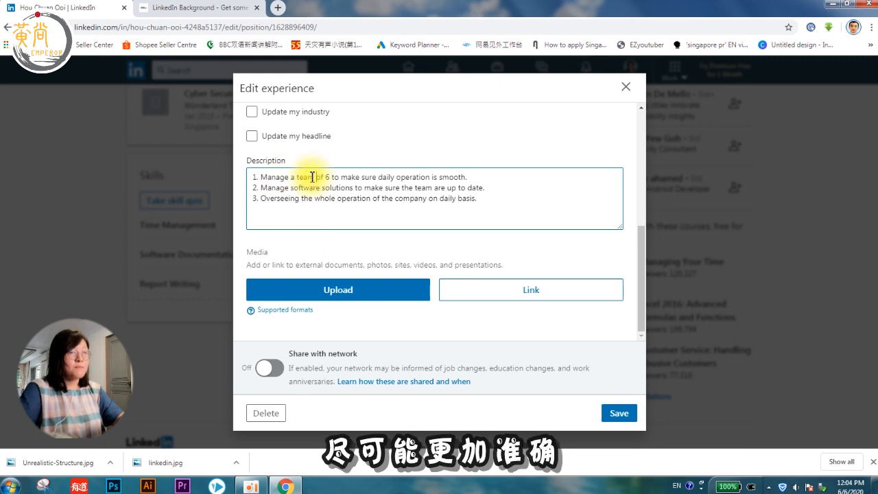
left_click_drag(290, 177, 334, 174)
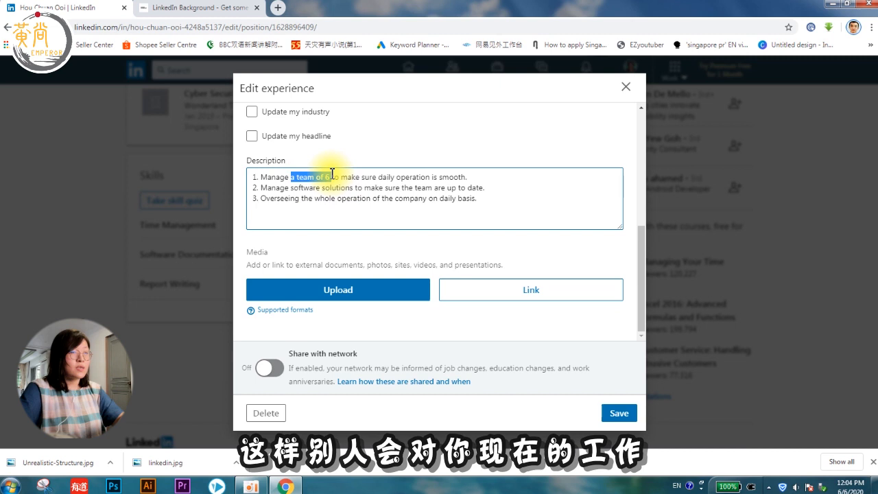
left_click(271, 177)
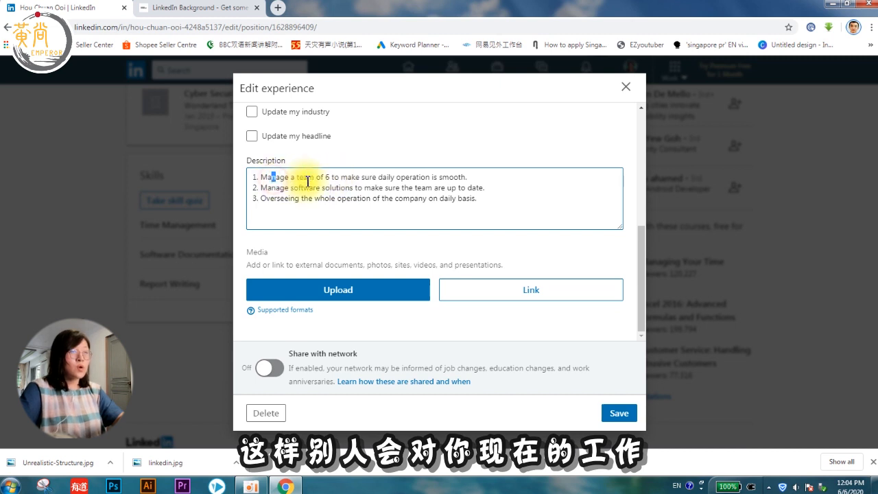
left_click(297, 177)
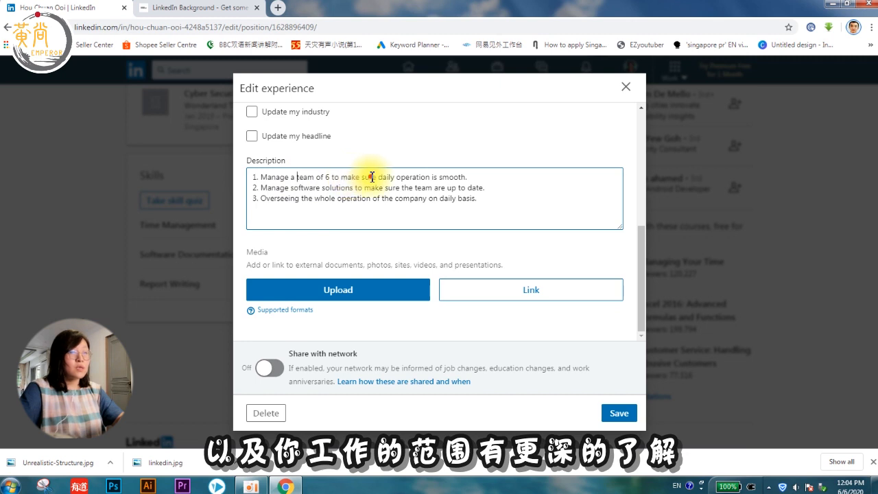
left_click(473, 179)
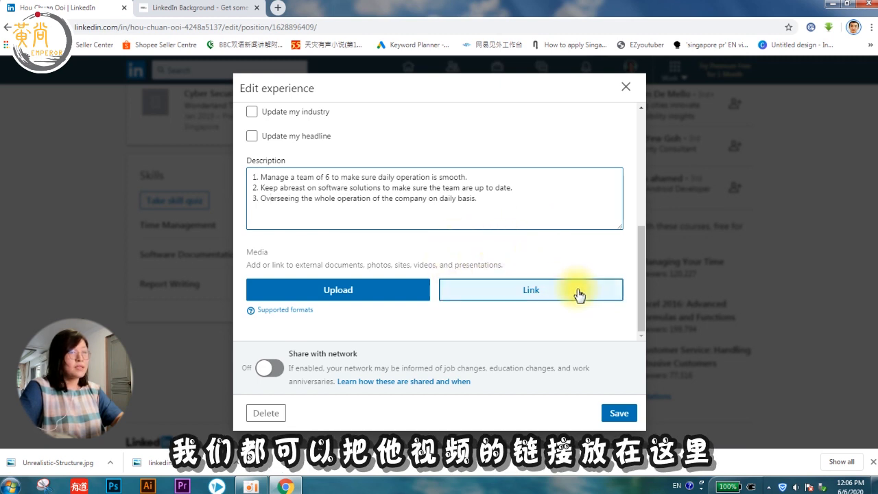
Step: Open the Media link field and a new blank browser tab
left_click(533, 292)
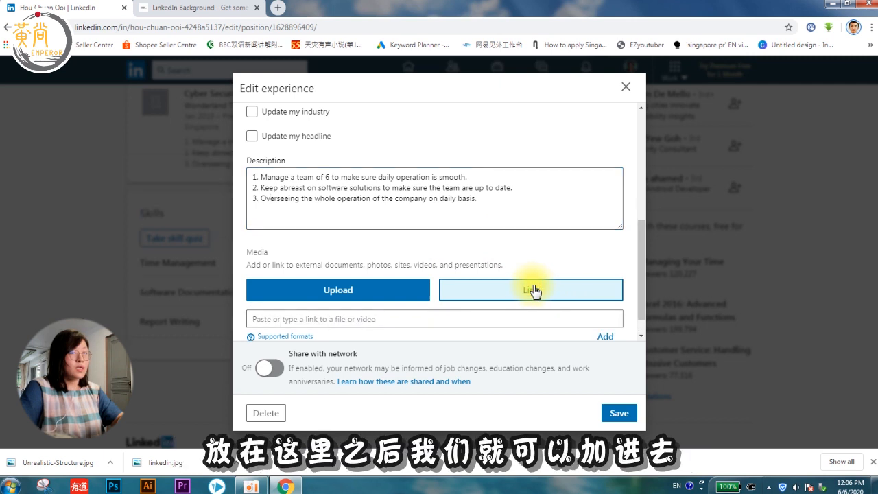
scroll(508, 301, "down", 1)
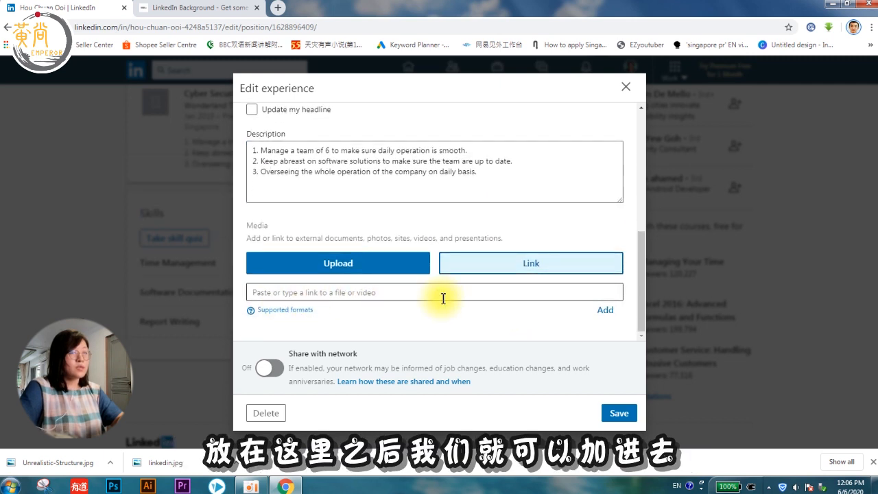
left_click(515, 291)
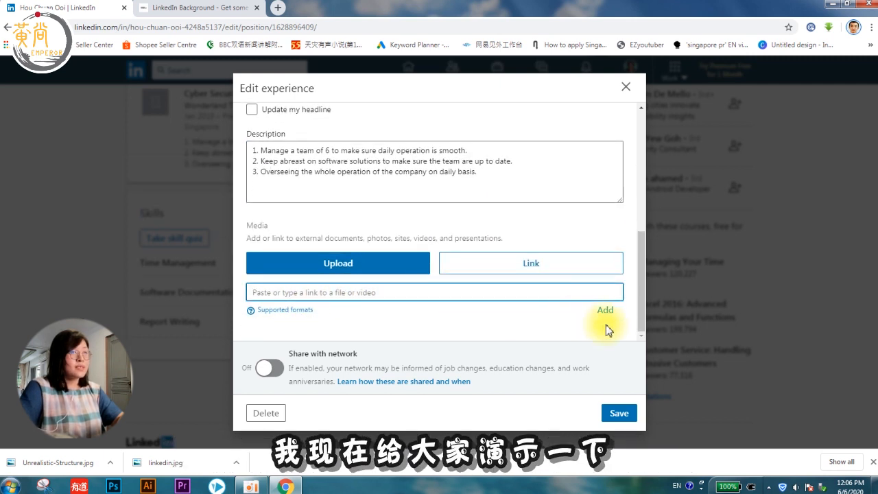
left_click(277, 8)
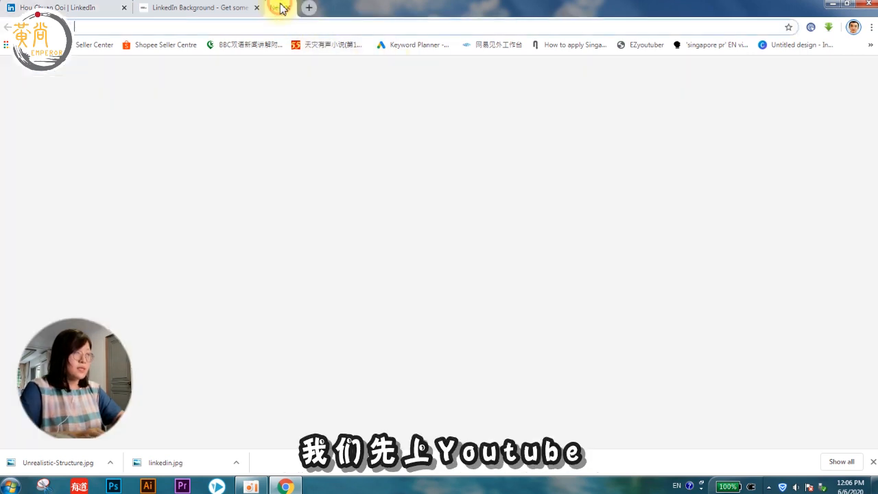
Step: Go to YouTube and search for 'cybersecurity'
type("www.youtube.com")
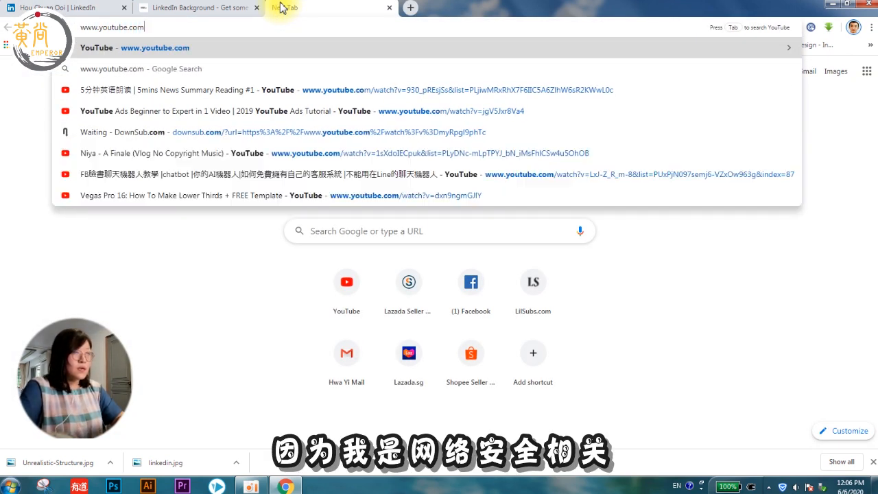
key("Return")
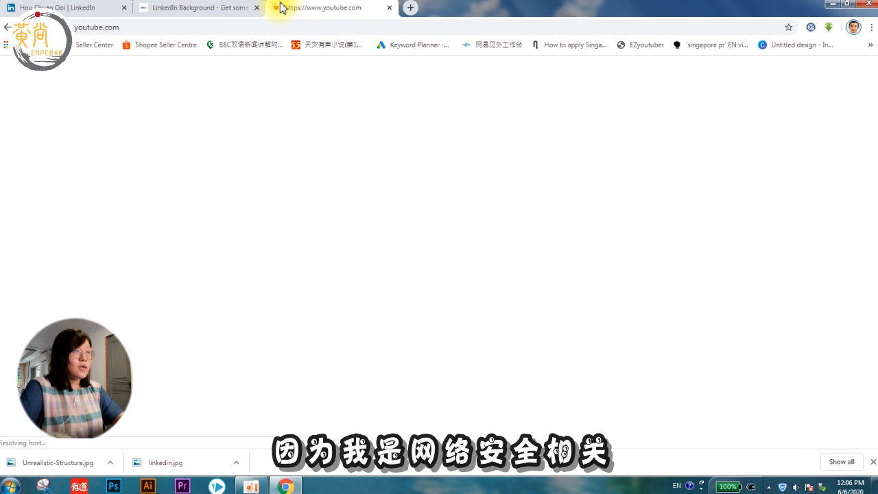
left_click(305, 72)
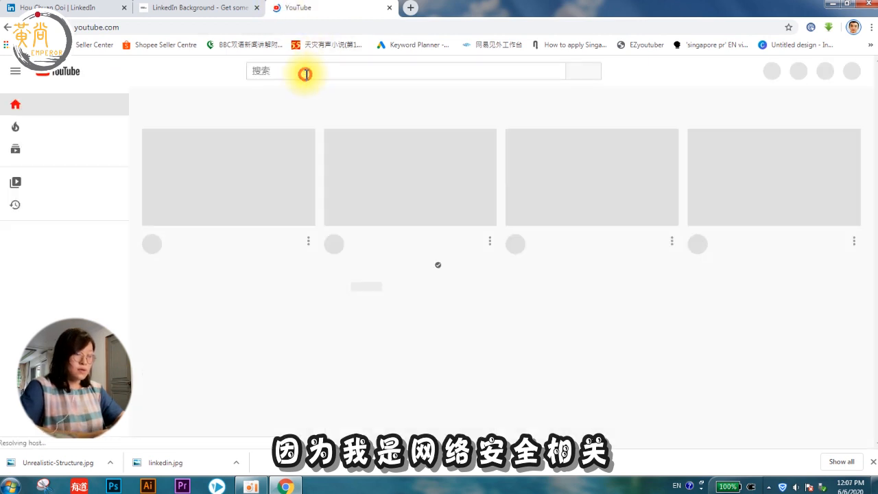
type("cybersecurity a")
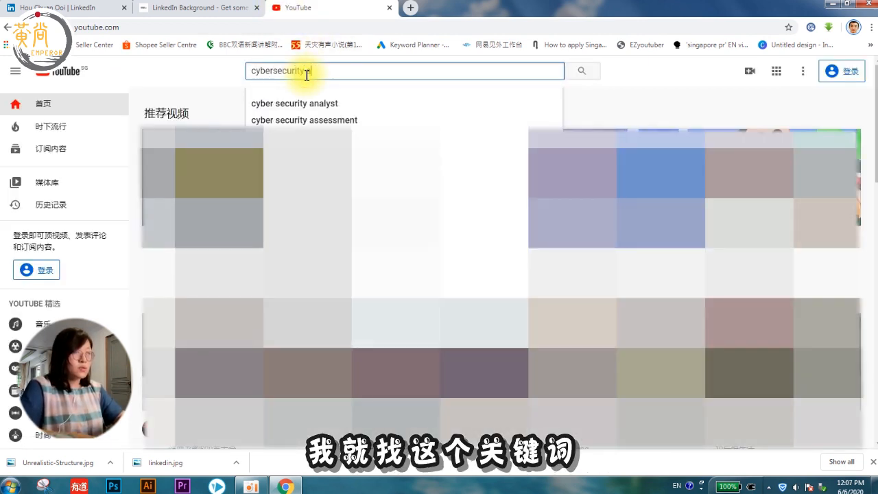
key("BackSpace")
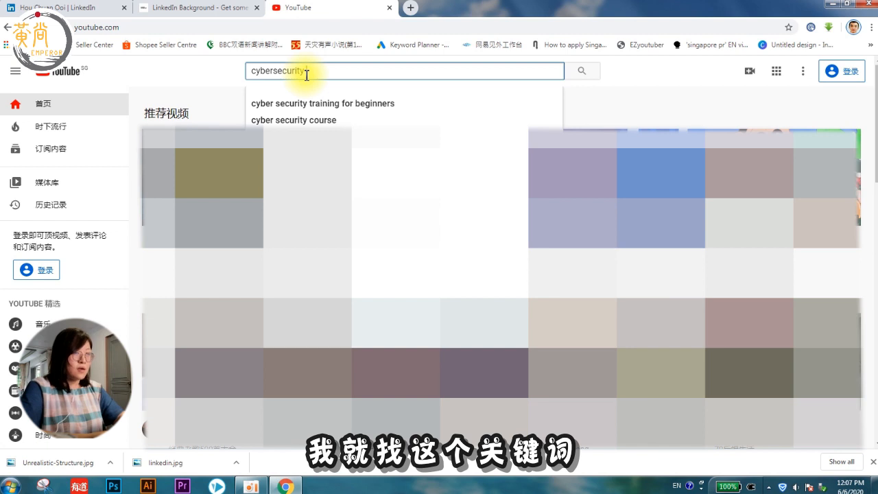
type("course")
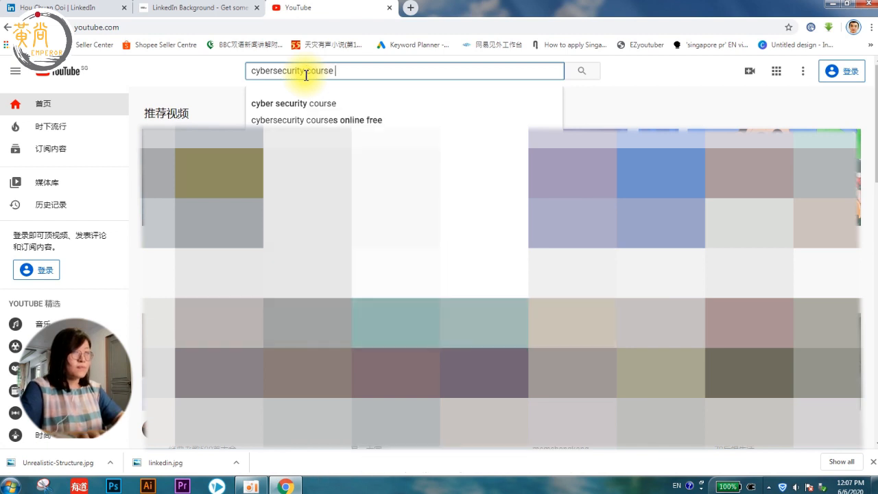
key("BackSpace")
key("BackSpace")
key("BackSpace")
key("BackSpace")
key("BackSpace")
key("BackSpace")
key("BackSpace")
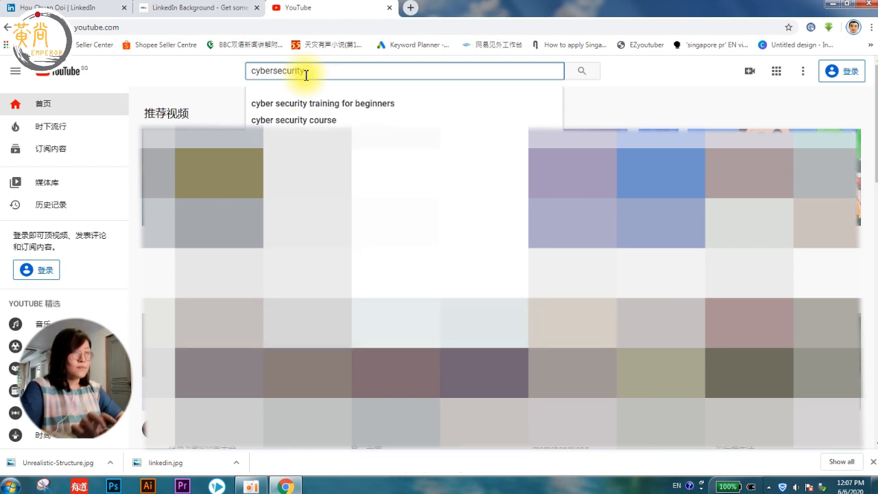
key("Return")
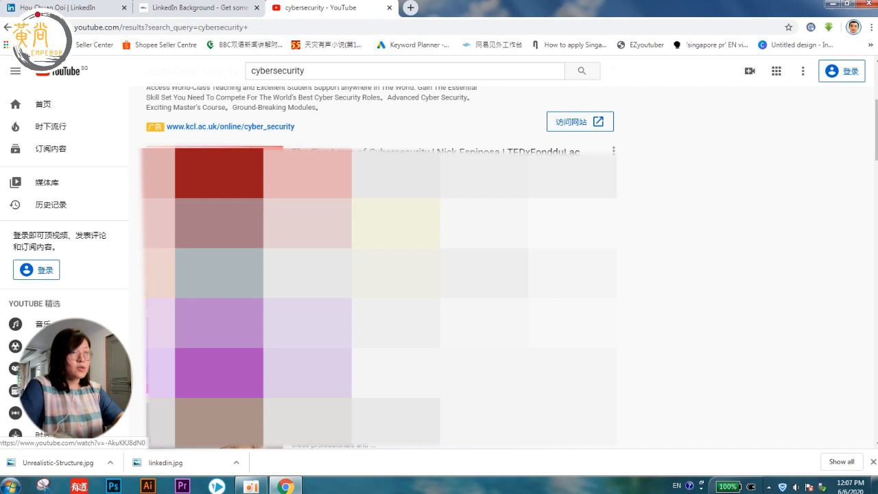
Step: Copy the share link of 'An Introduction to Cybersecurity Careers' and return to LinkedIn
left_click(396, 235)
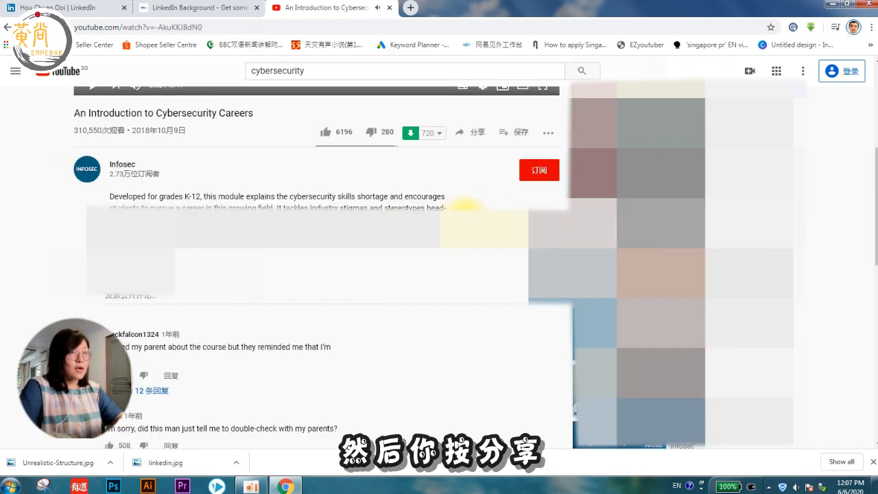
scroll(462, 206, "up", 1)
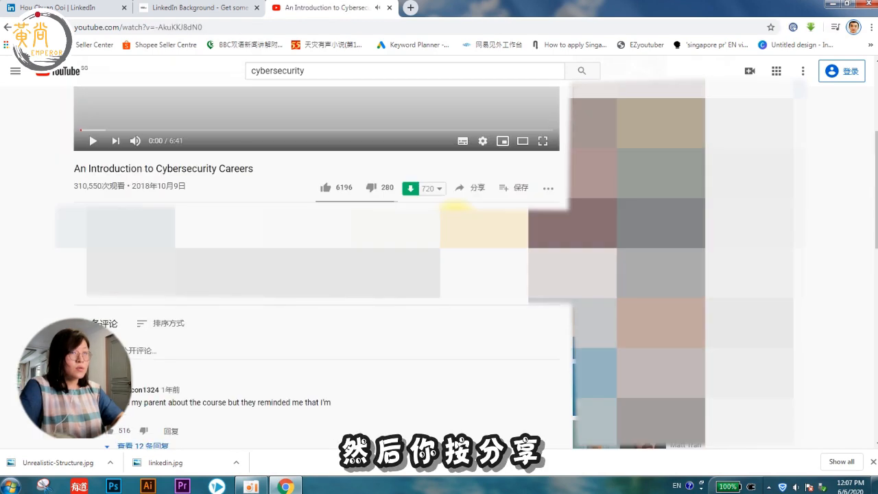
left_click(480, 190)
left_click(448, 276)
key("ctrl+c")
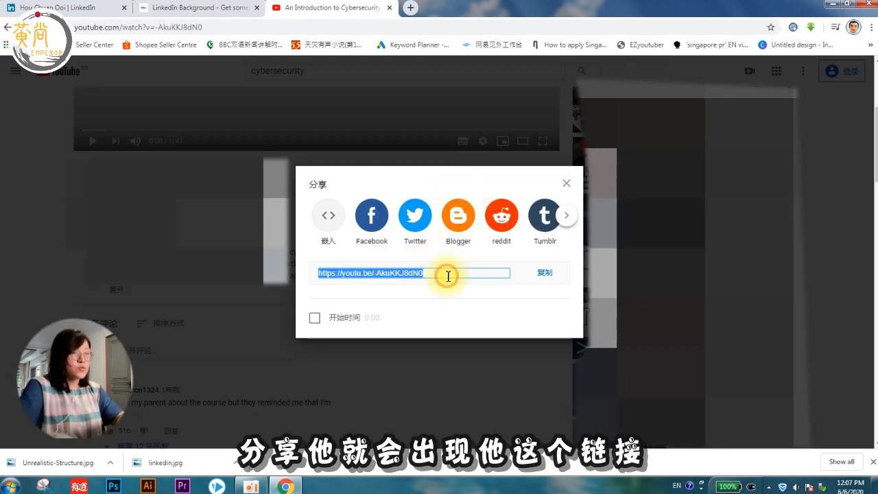
left_click(136, 10)
left_click(85, 8)
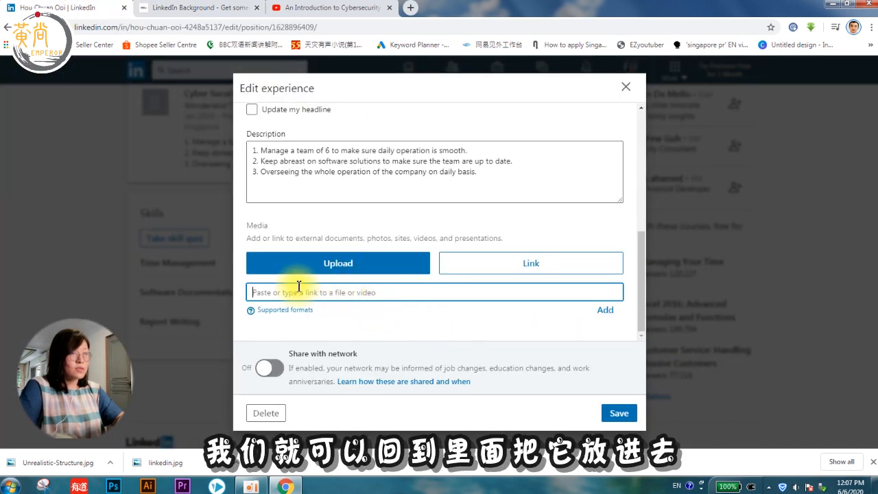
Step: Paste the YouTube link into the Media field and add it
key("ctrl+v")
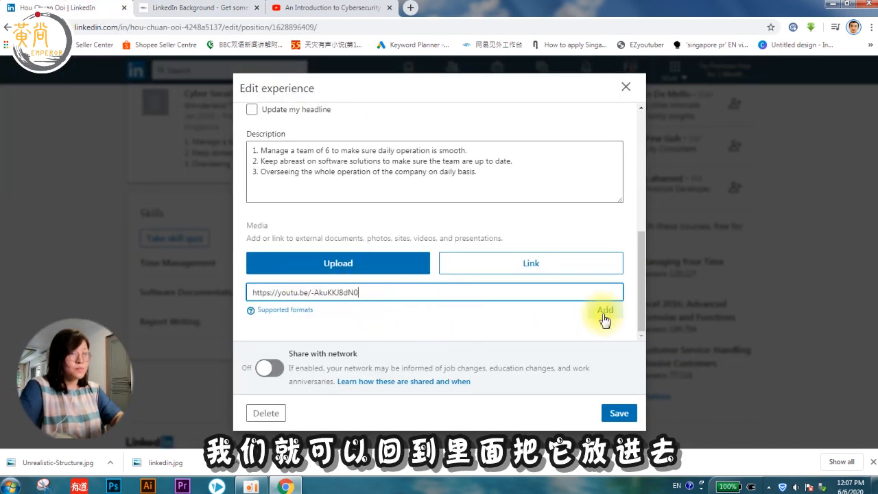
left_click(605, 309)
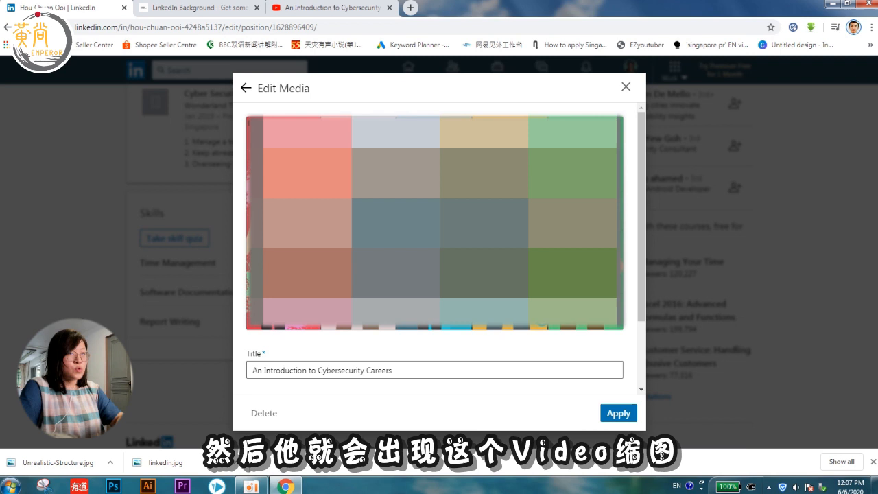
scroll(537, 257, "down", 2)
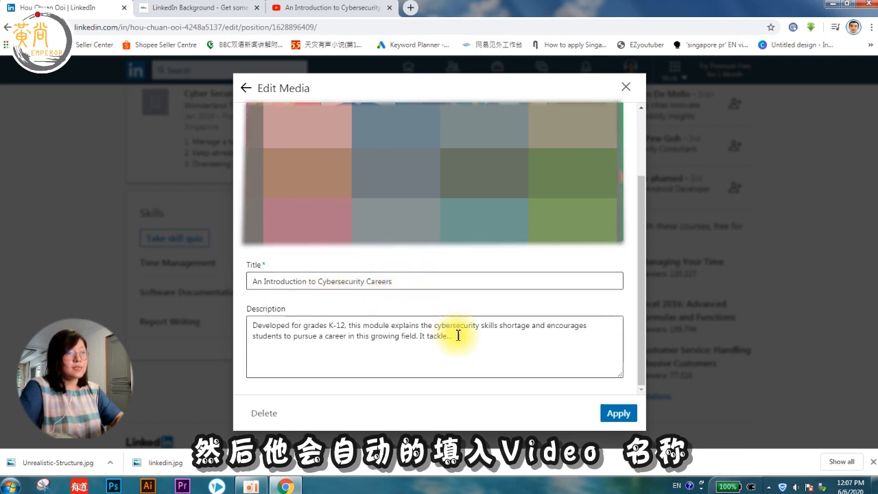
left_click(496, 340)
Step: Retitle the media 'Cybersecurity Careers Introduction', leaving the description unchanged
left_click(416, 282)
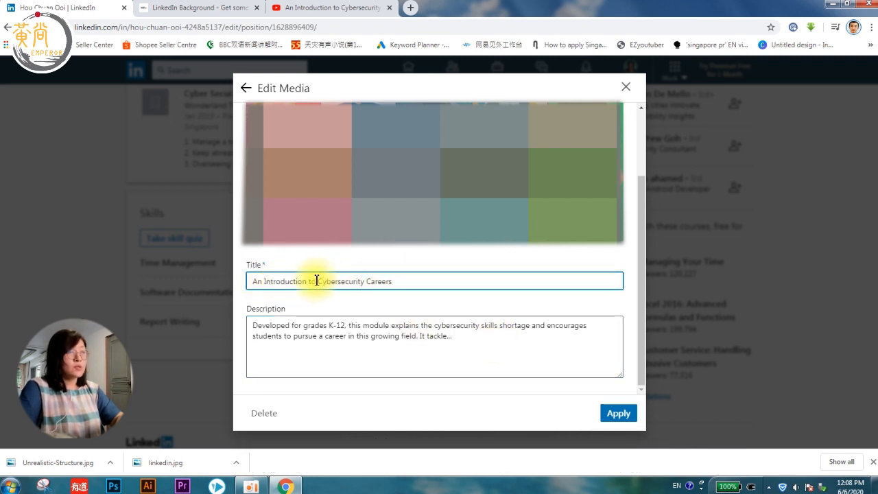
left_click_drag(319, 280, 252, 281)
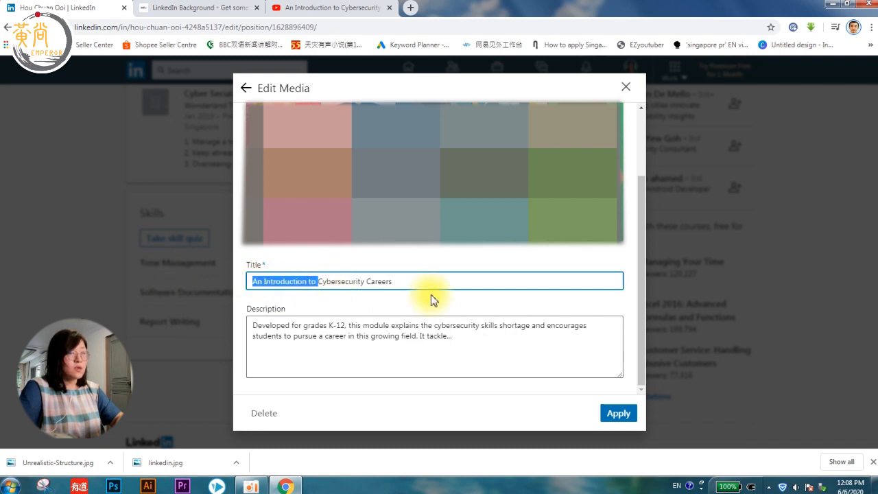
key("BackSpace")
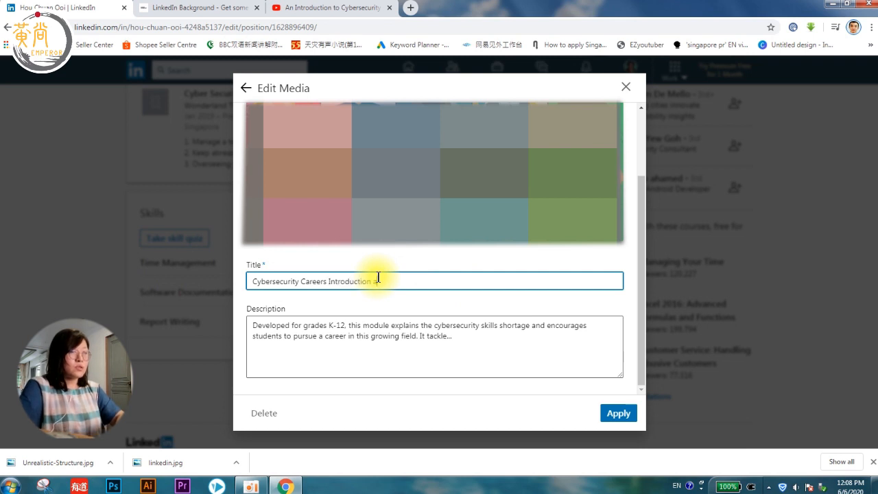
left_click(466, 334)
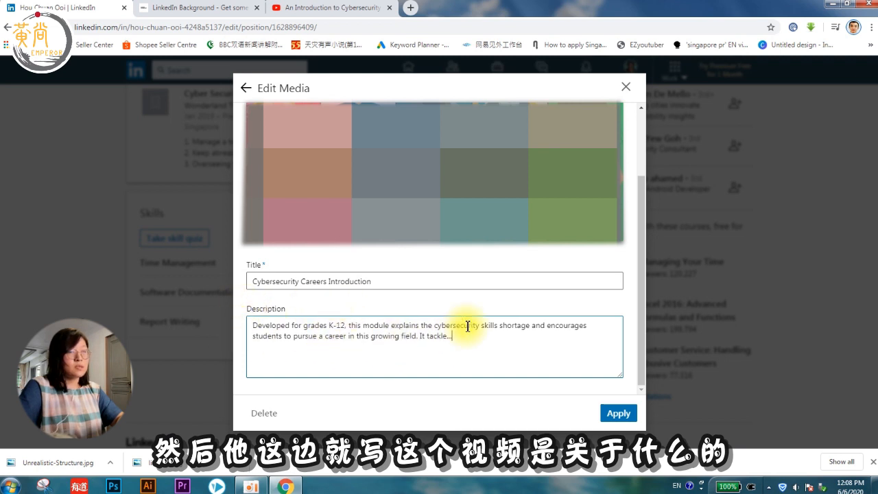
left_click_drag(470, 338, 223, 319)
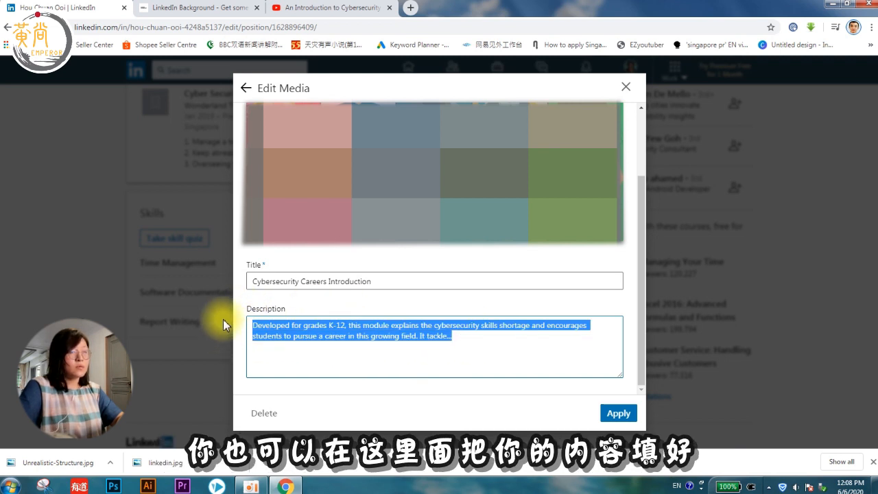
left_click(491, 331)
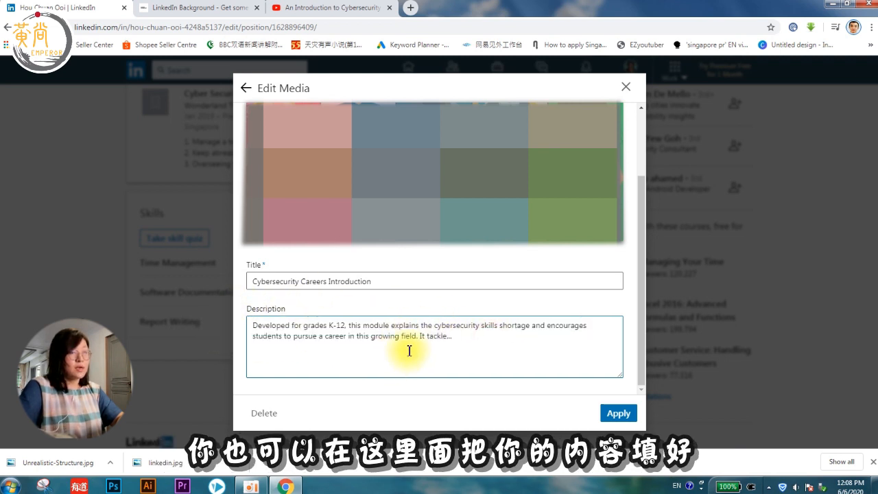
Step: Apply the media, leave Share with network off, and save the experience entry
left_click(613, 415)
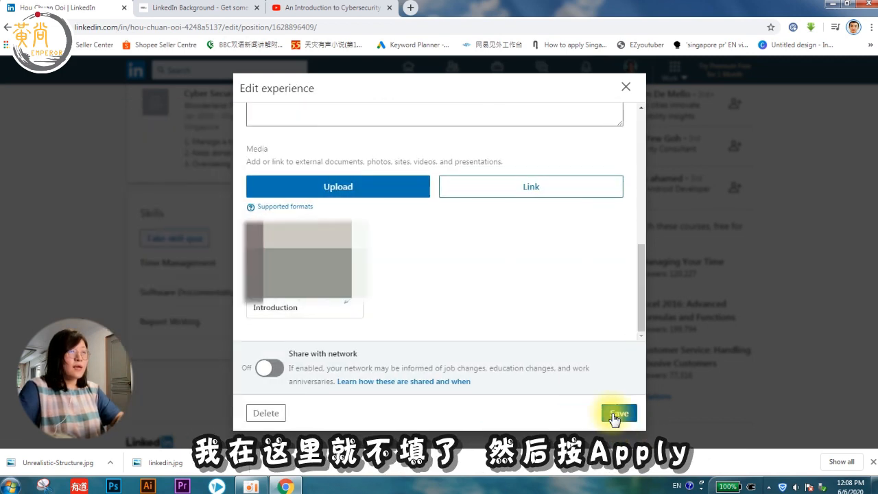
scroll(549, 308, "up", 3)
scroll(547, 309, "down", 3)
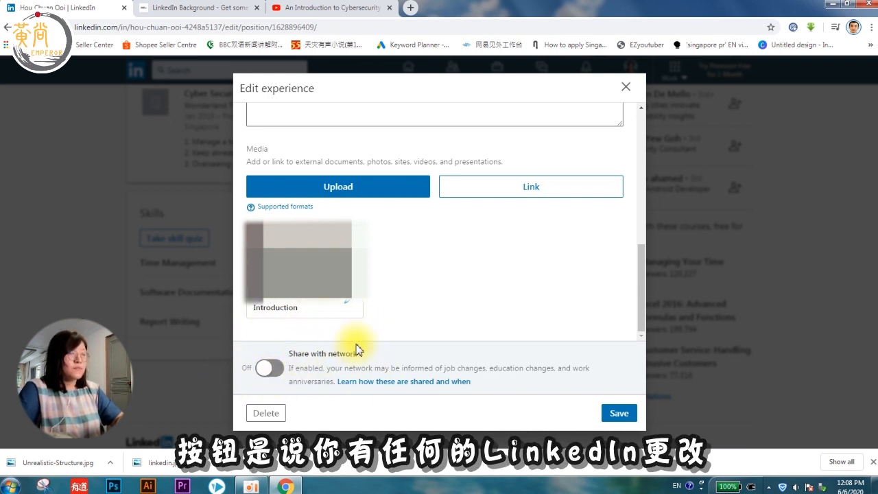
left_click(274, 369)
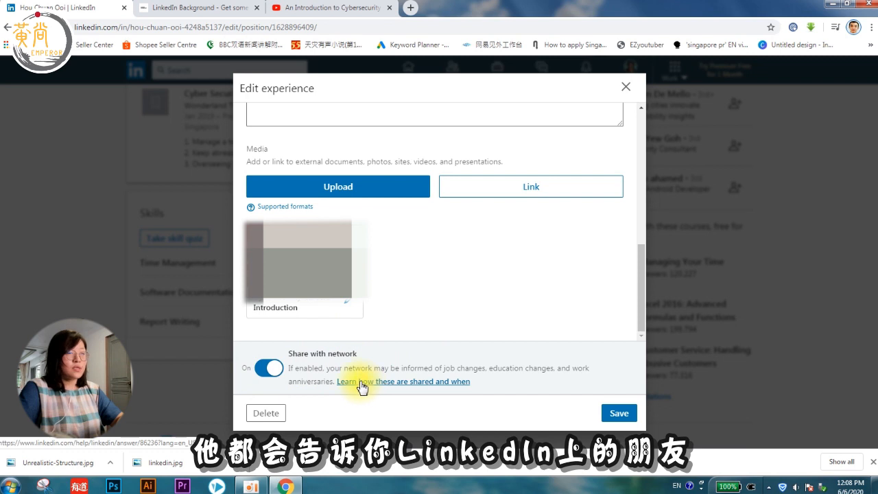
left_click(271, 373)
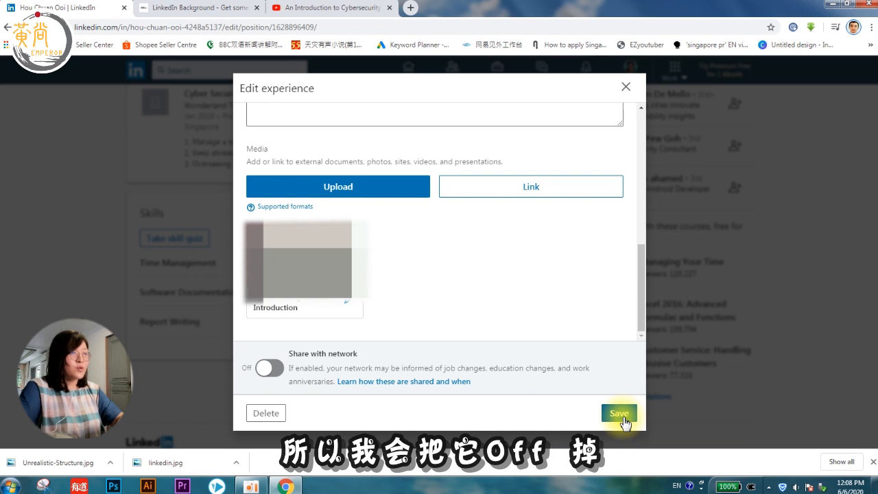
left_click(625, 423)
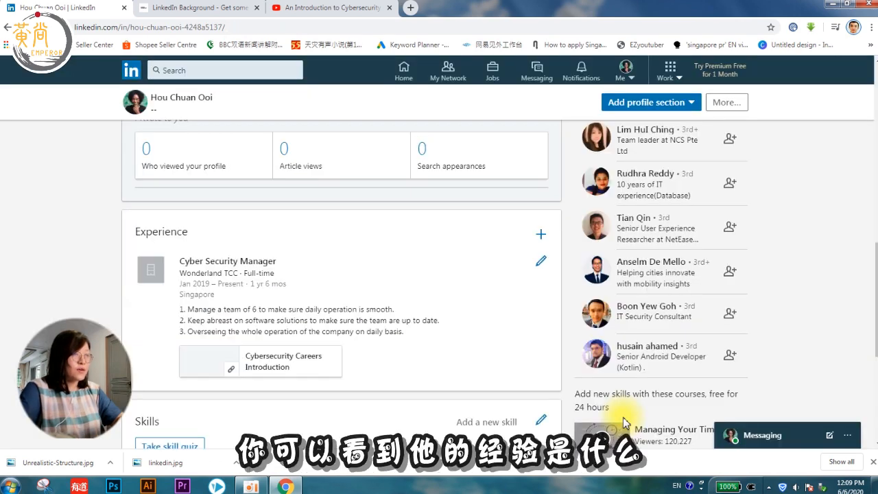
scroll(623, 424, "up", 7)
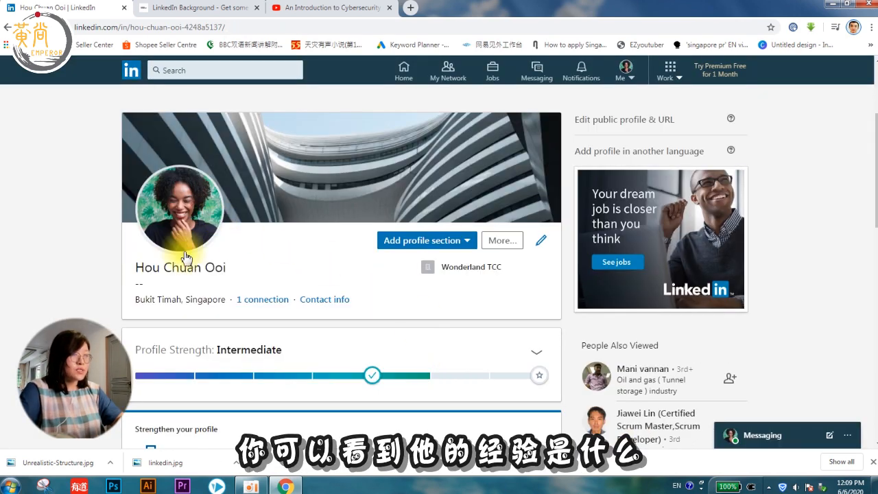
scroll(386, 241, "down", 5)
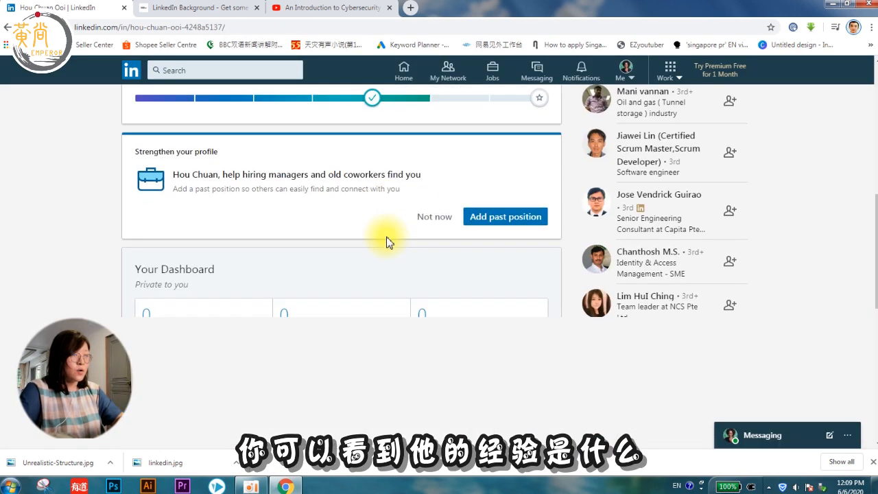
scroll(326, 293, "down", 3)
scroll(274, 202, "up", 1)
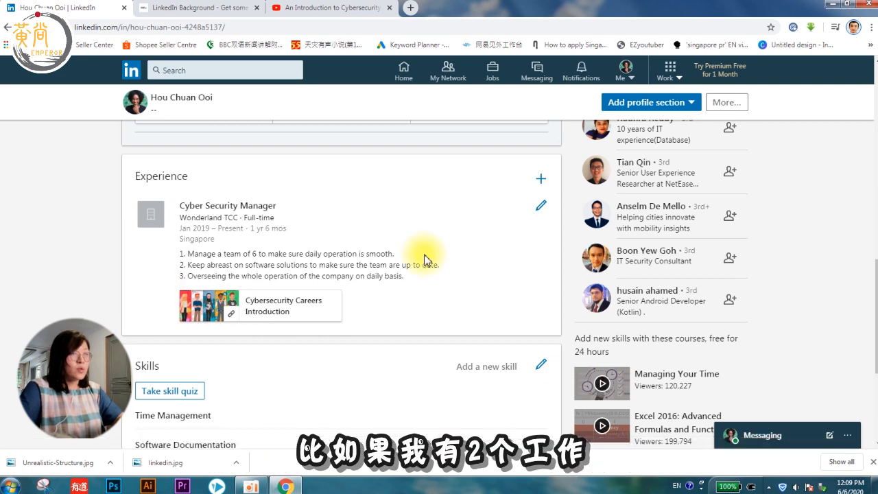
Step: Add a Full-time Software developer experience at Mickey Wonder in Singapore
left_click(544, 179)
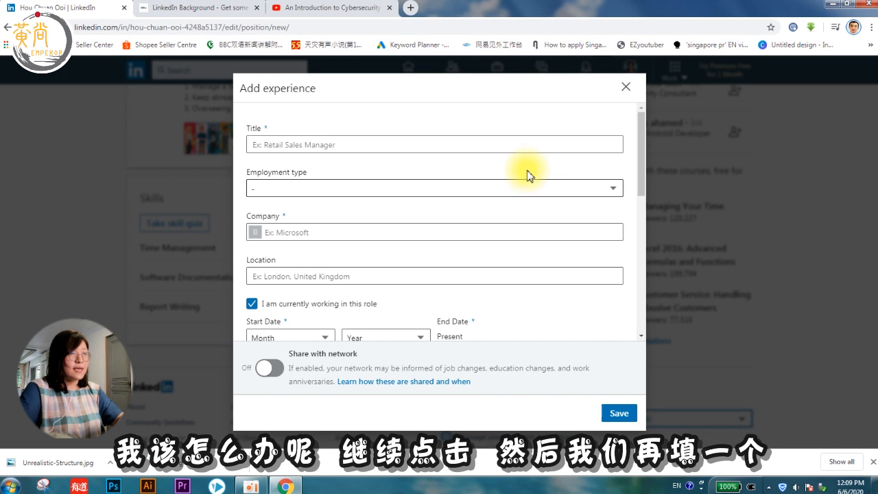
left_click(330, 143)
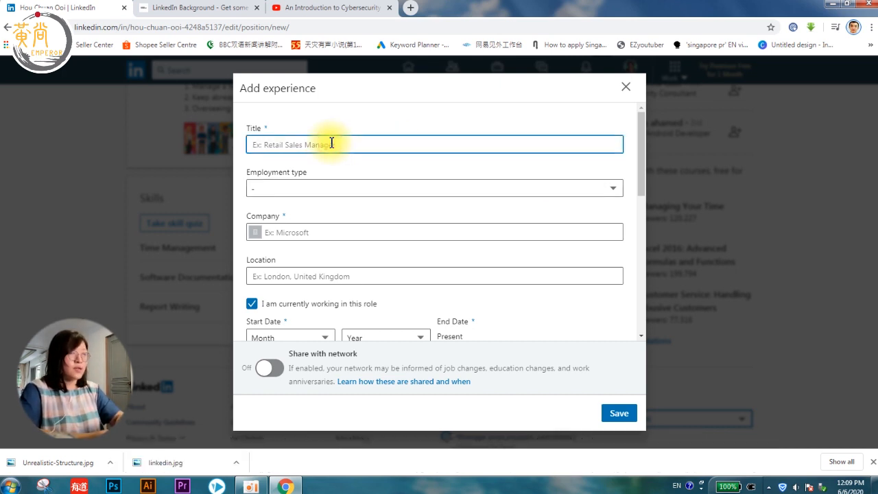
type("Software developer")
left_click(313, 189)
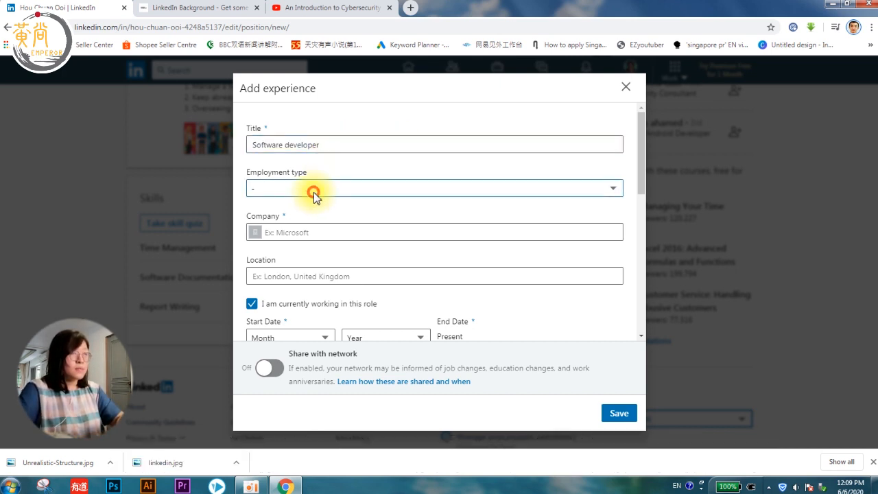
left_click(267, 225)
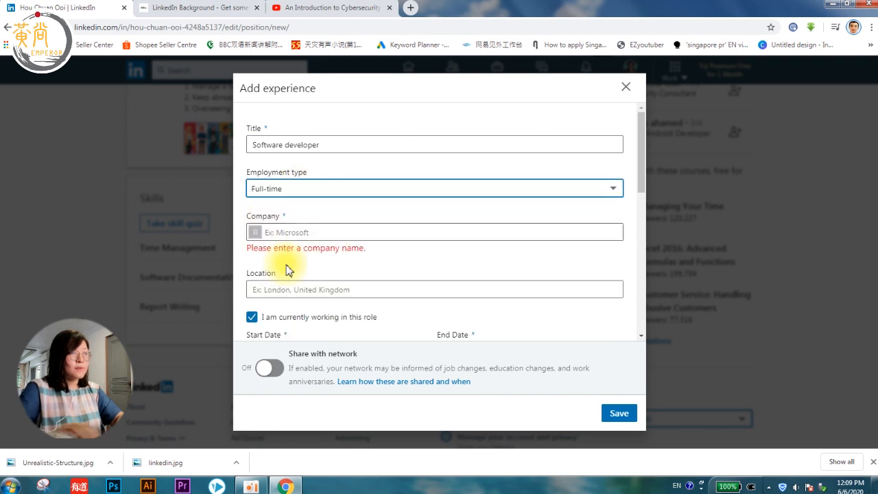
left_click(311, 232)
type("Mickey Wonder")
key("Tab")
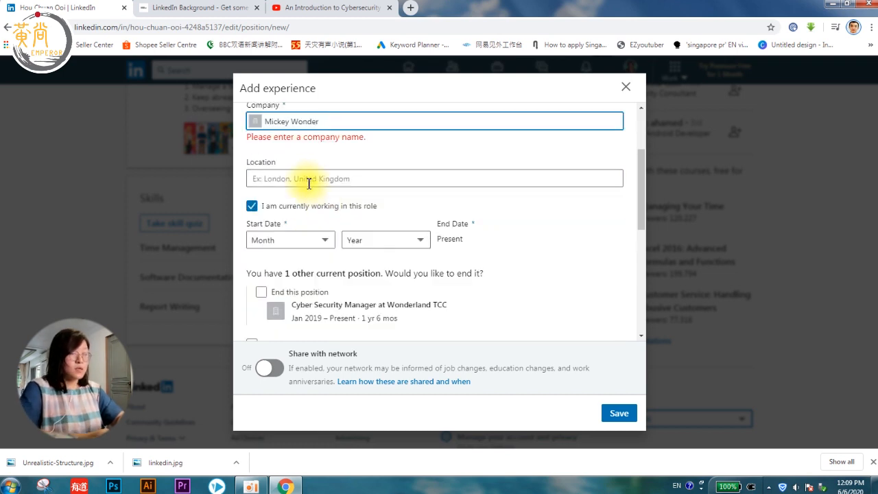
type("Singapore")
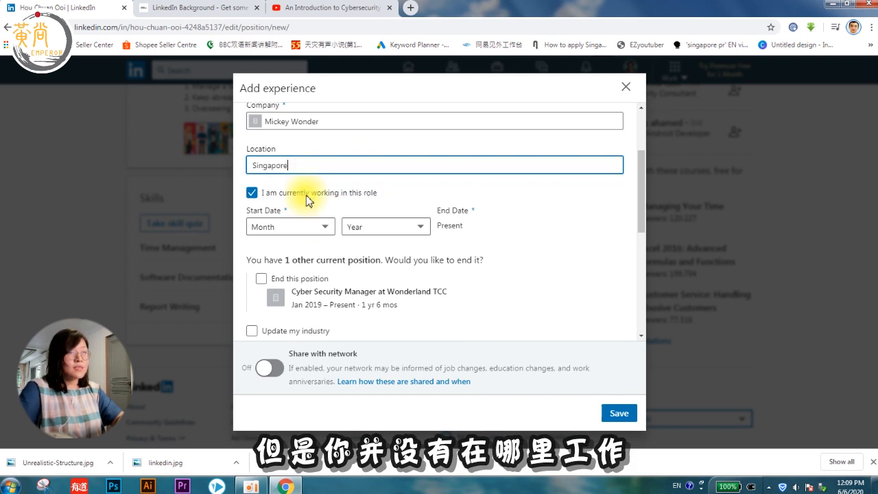
Step: Mark the role as not current and set dates January 2018 to December 2018
left_click(252, 192)
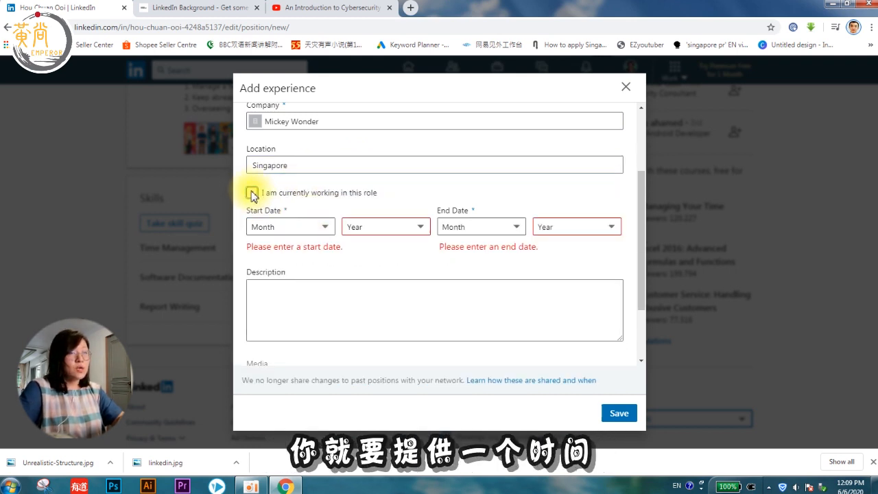
left_click(278, 227)
left_click(278, 247)
left_click(382, 227)
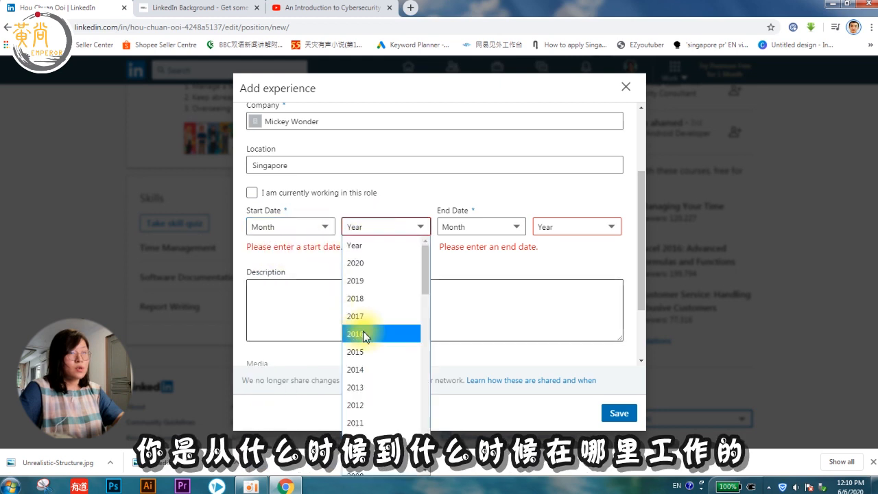
left_click(375, 299)
left_click(466, 229)
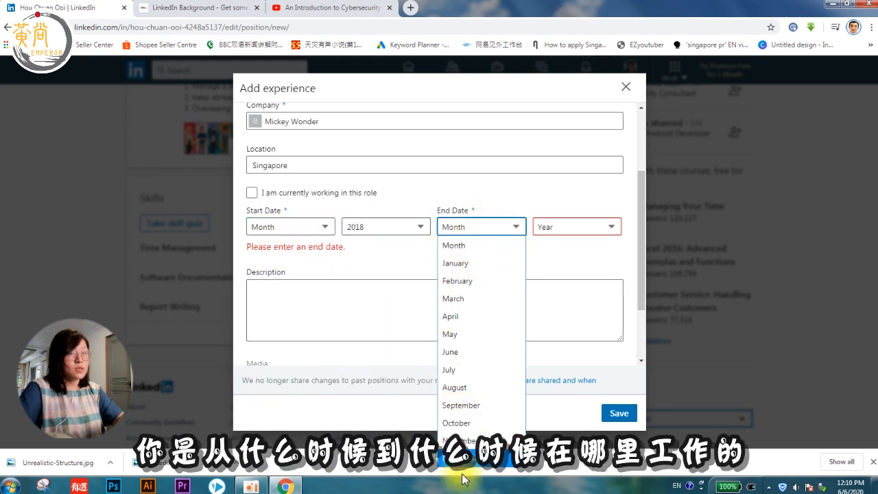
left_click(474, 450)
left_click(559, 231)
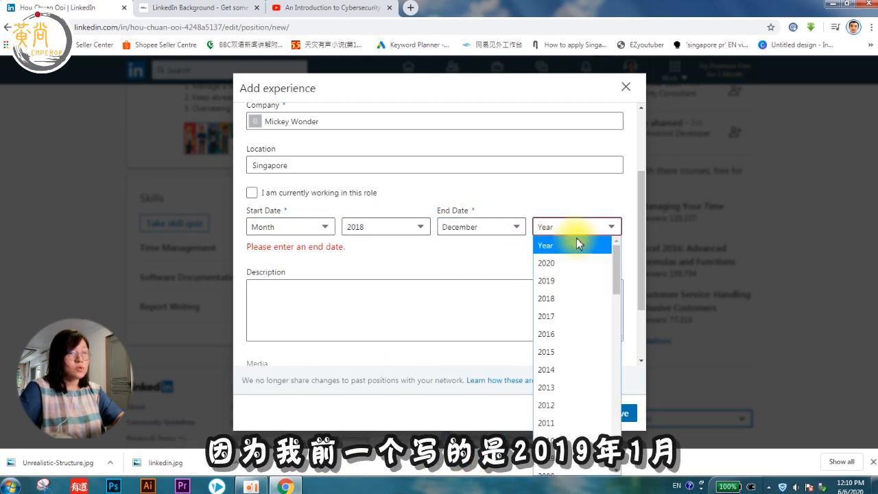
left_click_drag(617, 266, 618, 446)
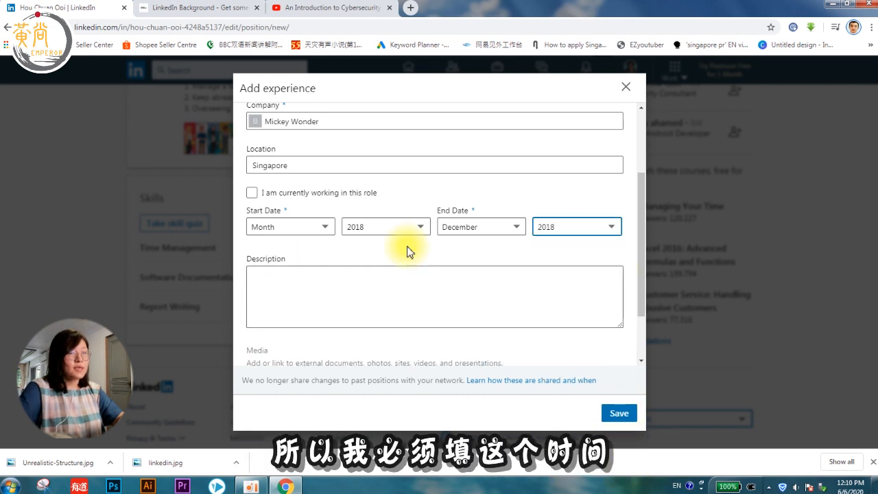
left_click(408, 247)
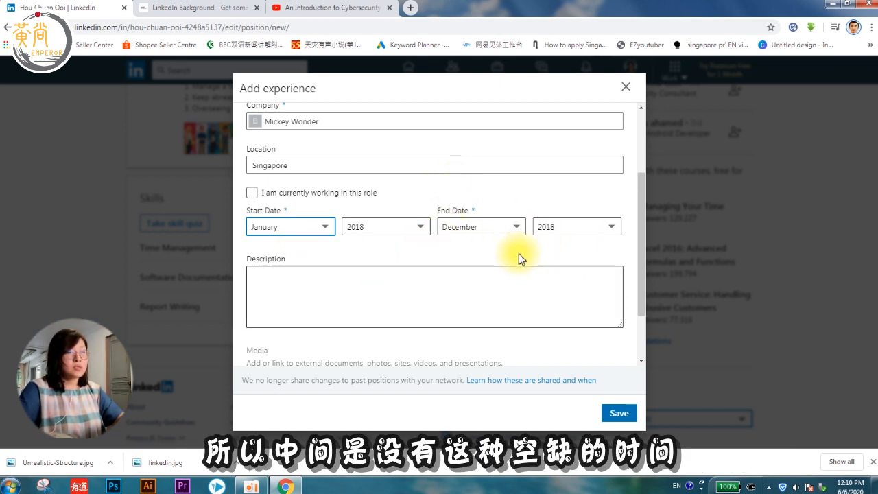
Step: Clear stray letters from the Software developer description and review the form
left_click(417, 276)
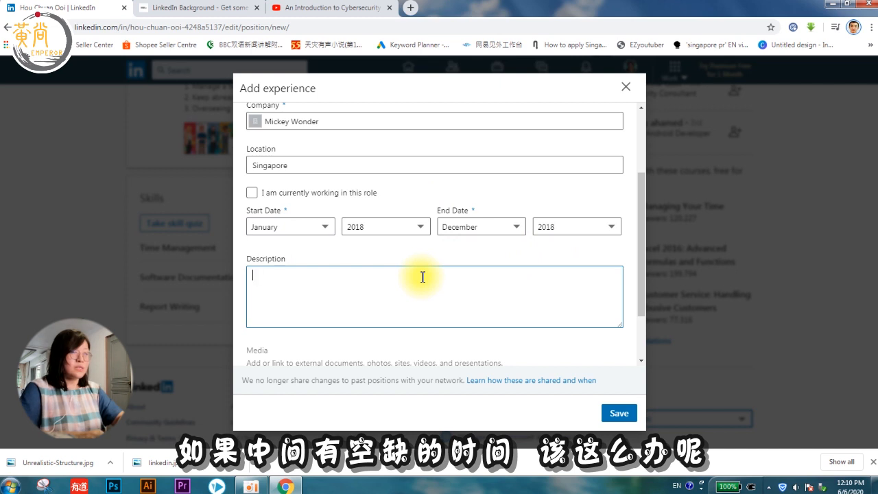
key("BackSpace")
key("BackSpace")
scroll(504, 251, "down", 1)
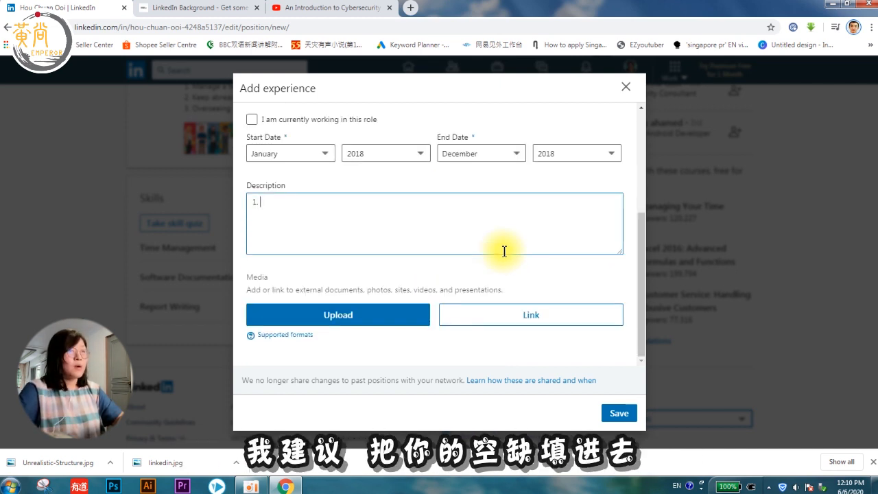
scroll(504, 251, "up", 1)
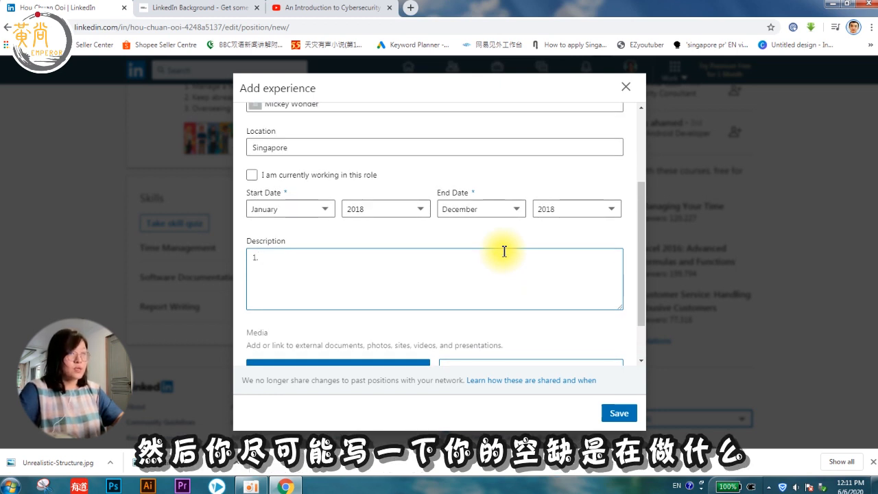
scroll(454, 155, "down", 1)
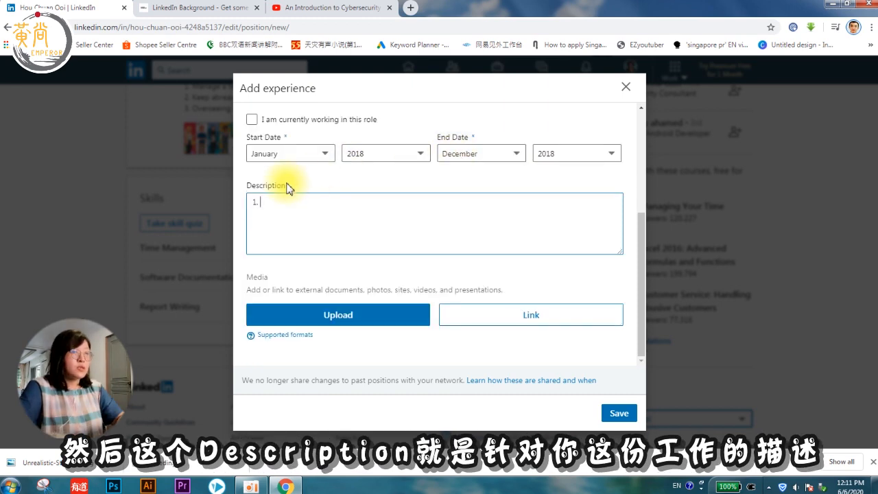
scroll(294, 186, "up", 3)
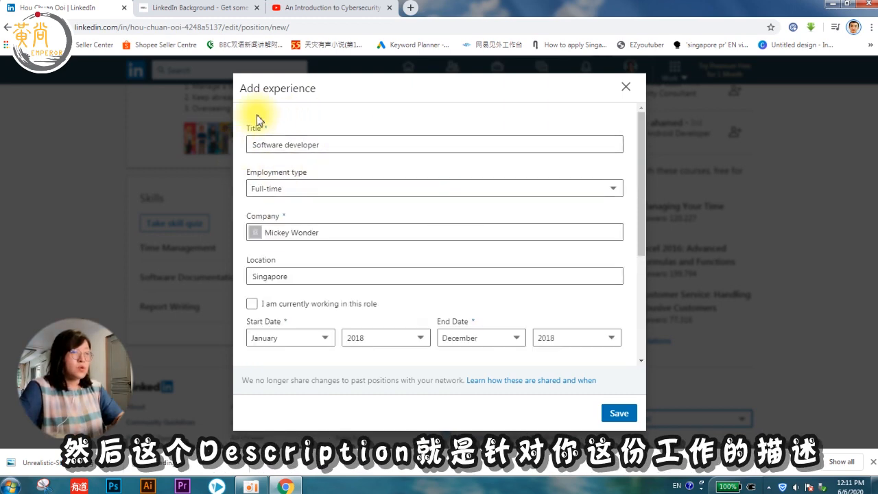
scroll(378, 235, "down", 3)
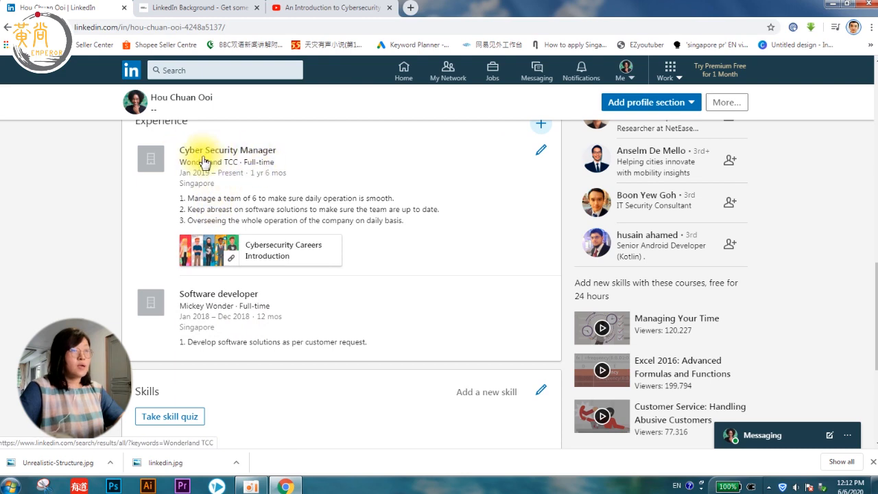
Step: Return to the profile header and open the Add profile section list showing Background options
scroll(378, 379, "up", 2)
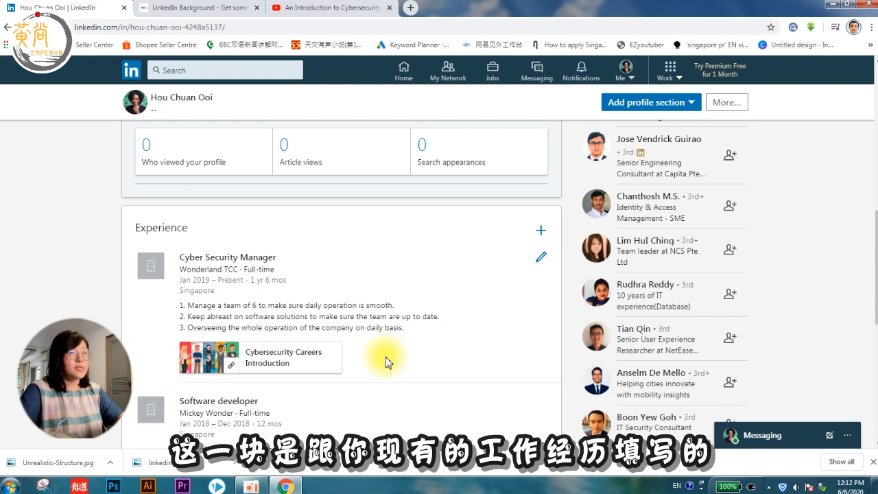
scroll(349, 323, "up", 4)
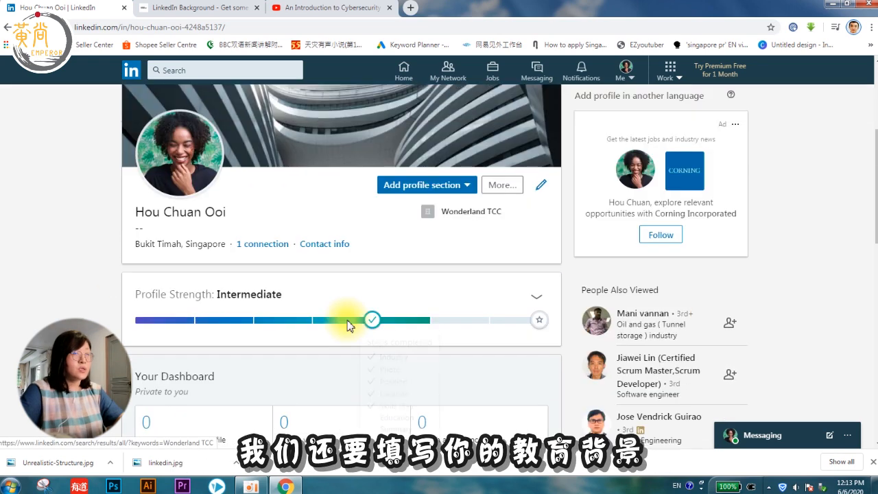
scroll(347, 363, "down", 8)
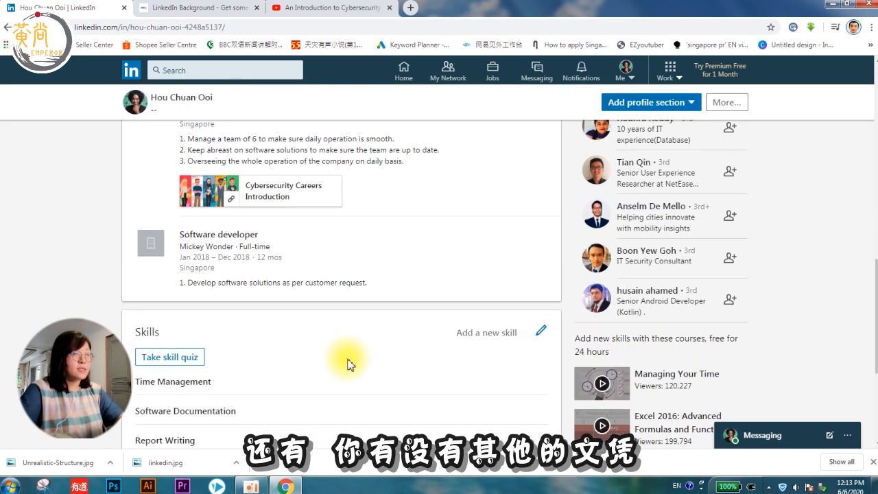
scroll(350, 364, "down", 3)
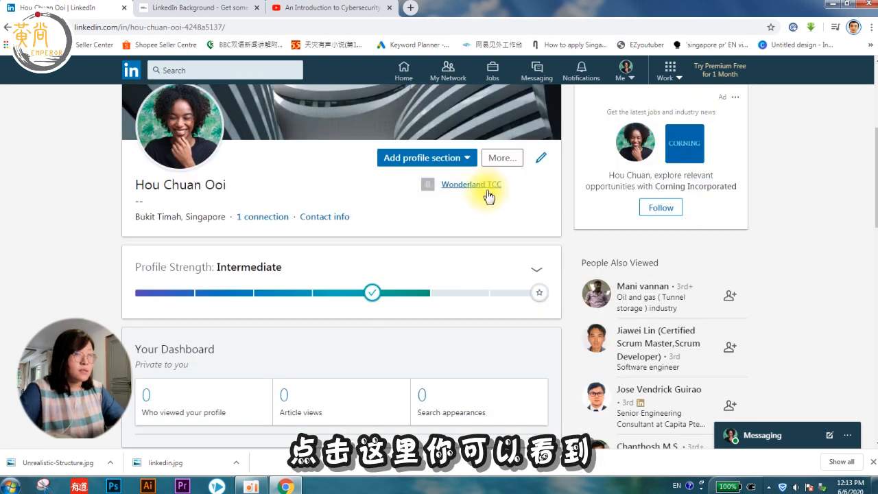
left_click(463, 159)
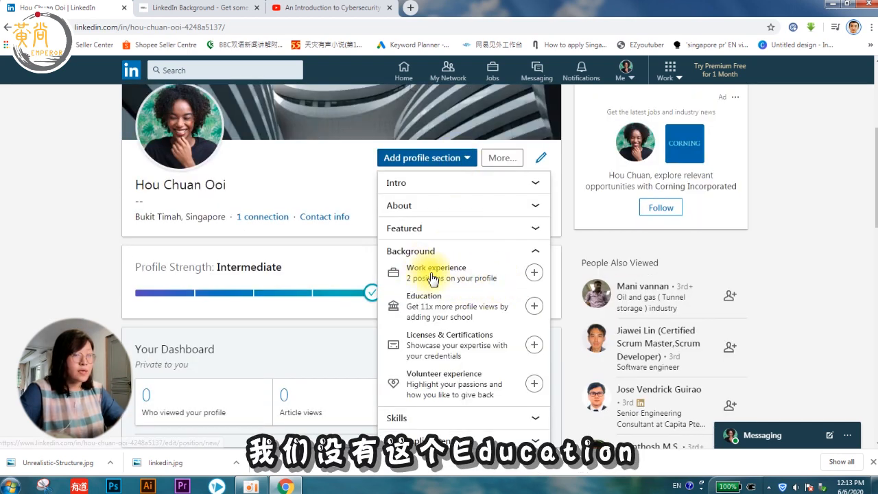
Step: Start an education entry for ABC Wonder University with a Bachelor's degree
left_click(428, 307)
left_click(348, 139)
type("ABC Wonder Schoo")
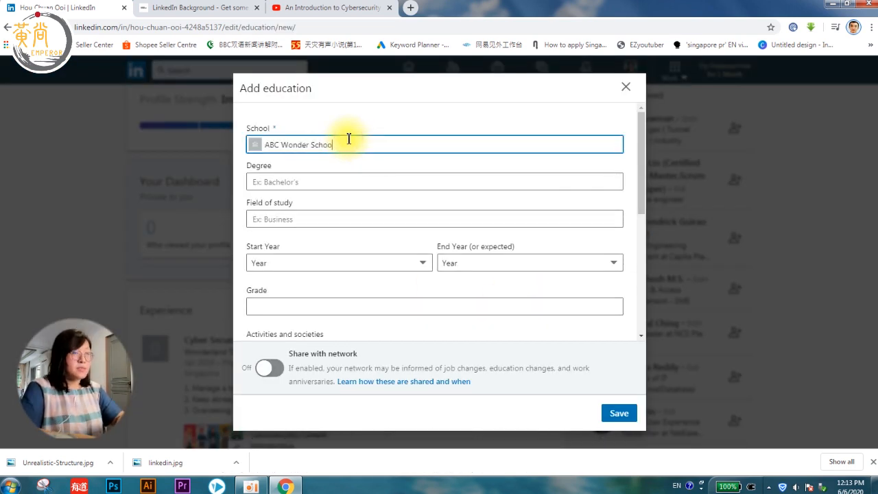
type("l an")
key("BackSpace")
key("BackSpace")
key("BackSpace")
key("BackSpace")
key("BackSpace")
key("BackSpace")
key("BackSpace")
key("BackSpace")
key("BackSpace")
type("University")
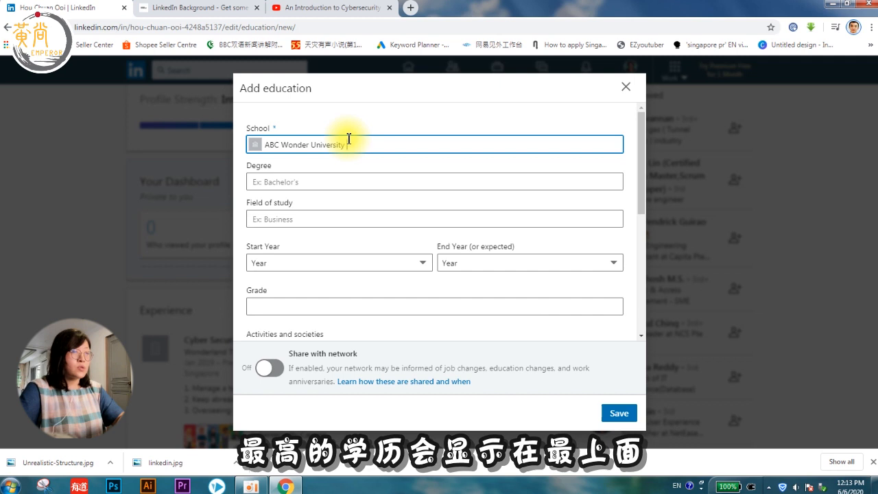
left_click(315, 179)
type("Bachelor")
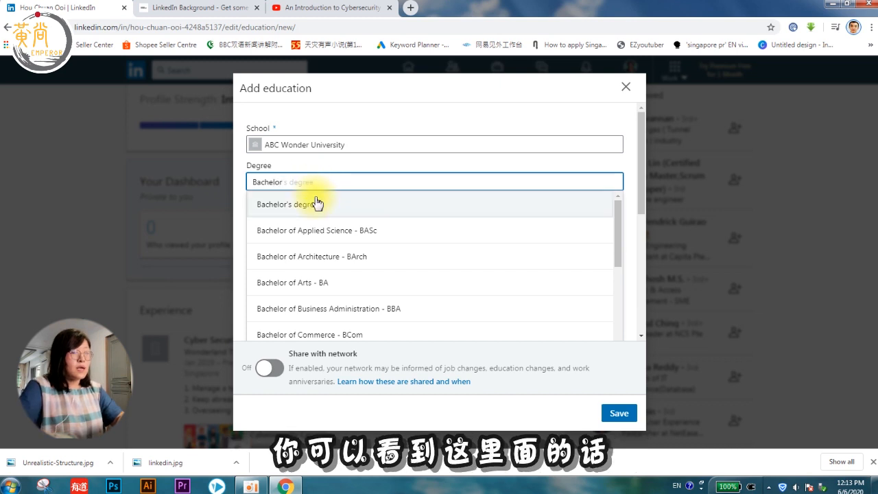
left_click(314, 204)
left_click(334, 180)
key("BackSpace")
key("BackSpace")
key("BackSpace")
key("BackSpace")
key("BackSpace")
key("BackSpace")
key("BackSpace")
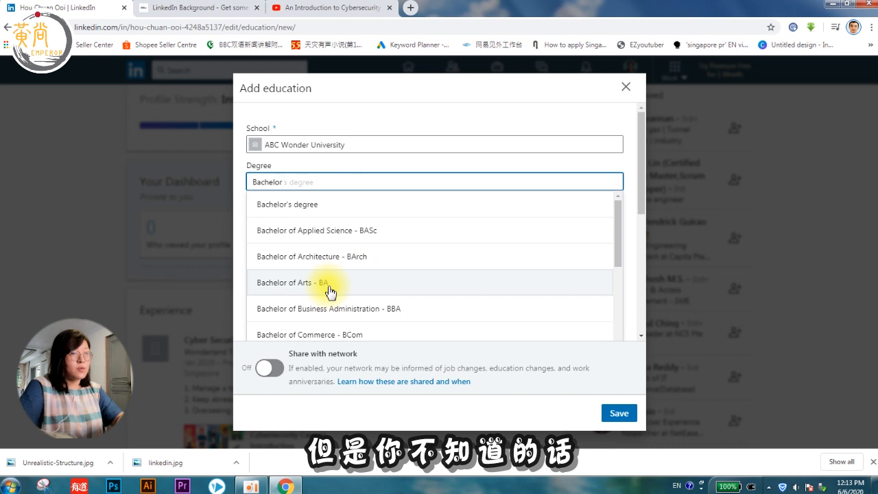
left_click(321, 207)
Step: Enter Computer Science, years 2014–2017, and grade 3.9/4.0
left_click(314, 219)
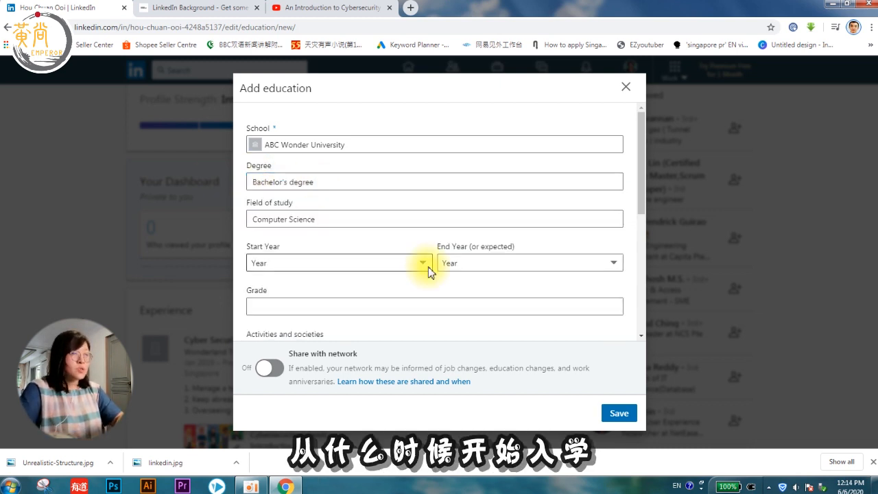
left_click(426, 267)
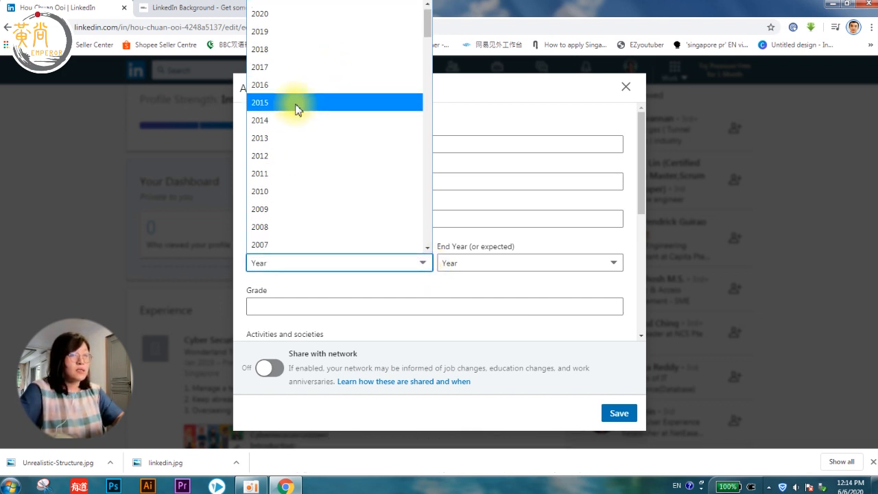
left_click(286, 129)
left_click(466, 263)
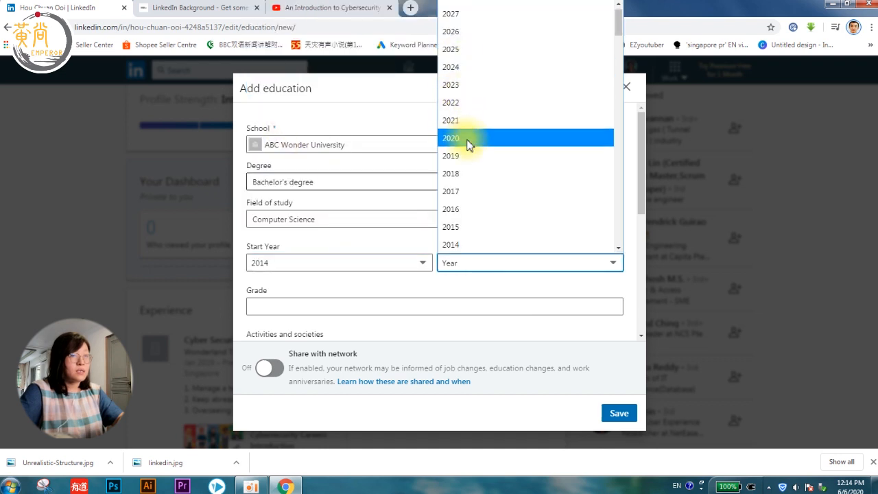
left_click(458, 191)
scroll(332, 191, "down", 2)
left_click(331, 190)
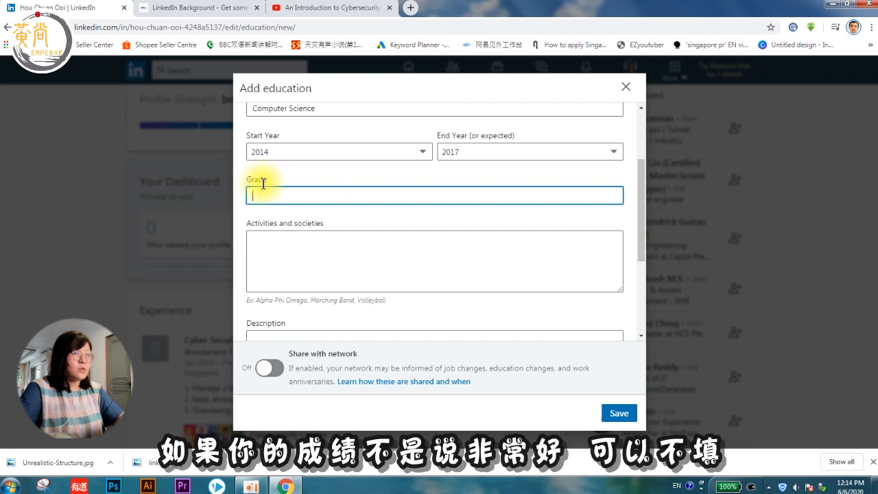
left_click(289, 254)
left_click(292, 196)
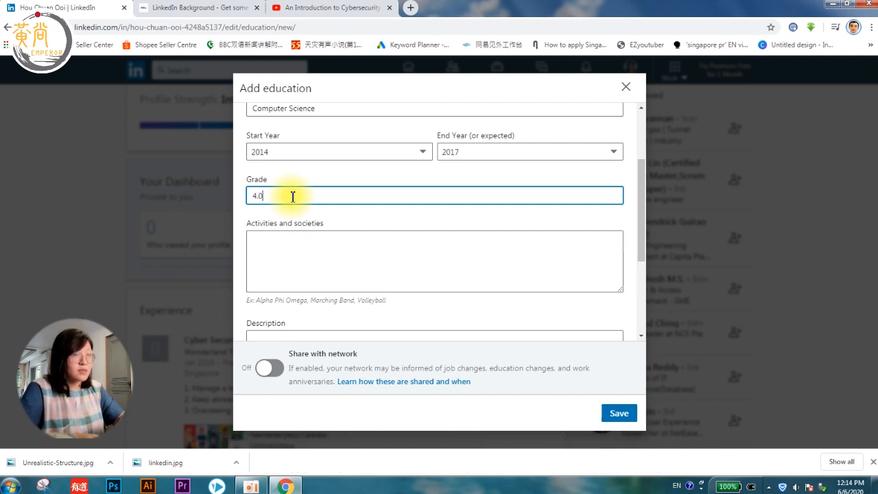
left_click(304, 245)
left_click(261, 195)
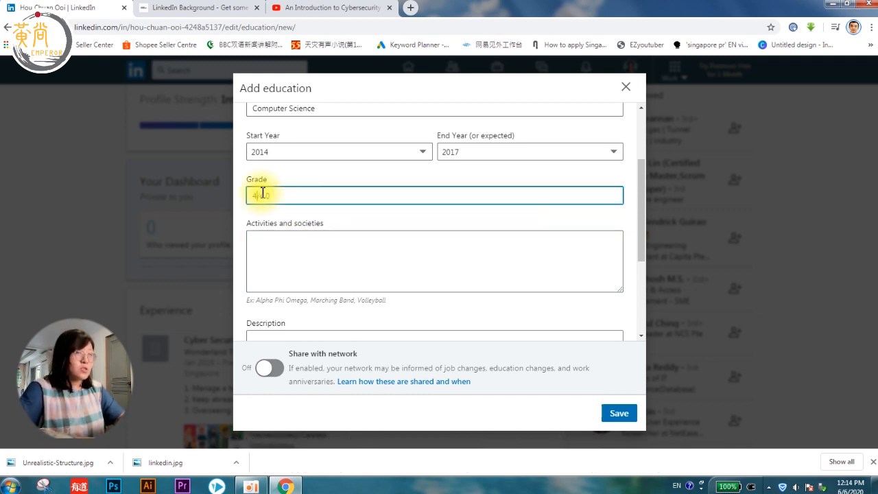
Step: Add International Chess Club (ABC) activities and the school-competition point, then save the entry
left_click(274, 246)
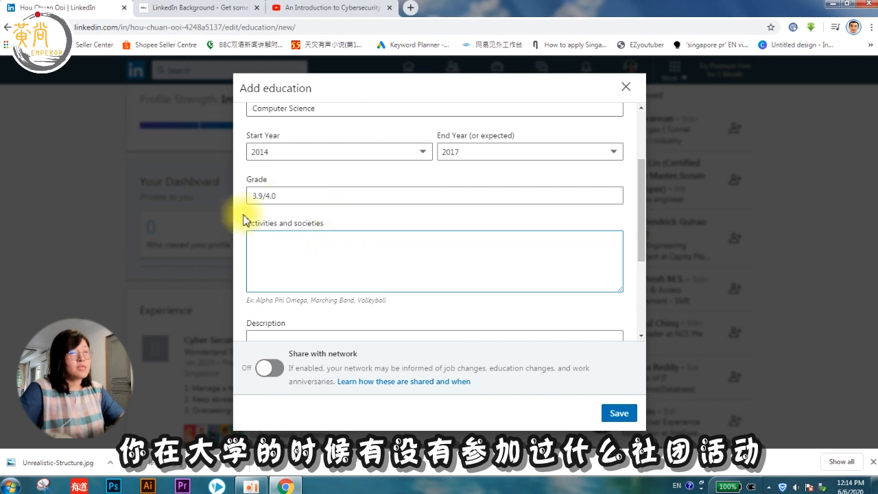
scroll(346, 243, "down", 1)
scroll(345, 242, "down", 3)
scroll(361, 235, "up", 4)
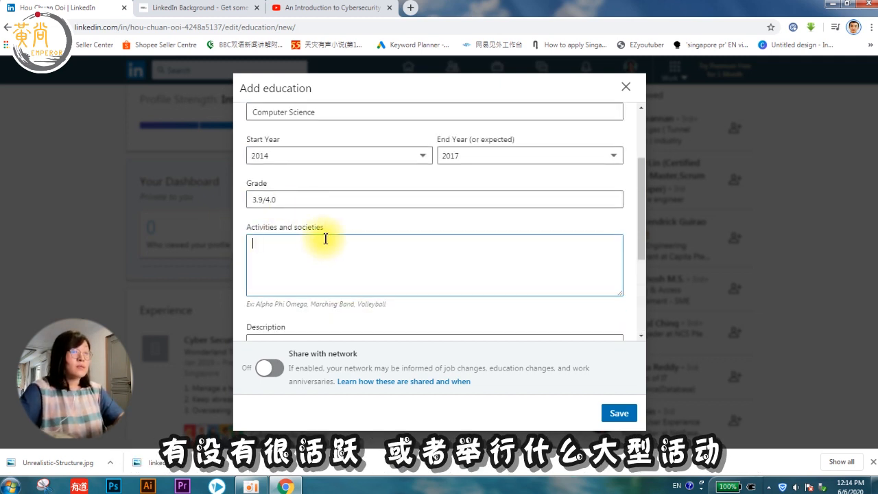
type("Internation")
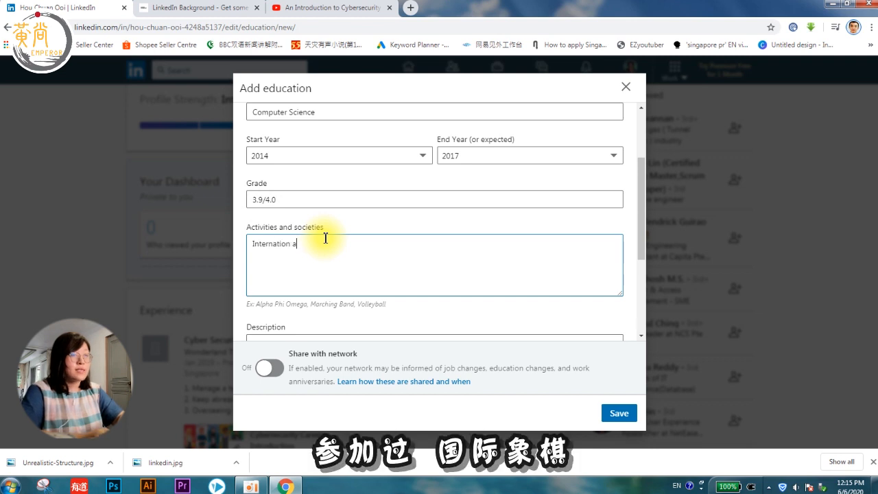
type("al Chess Club (ABC Wonder Chapter")
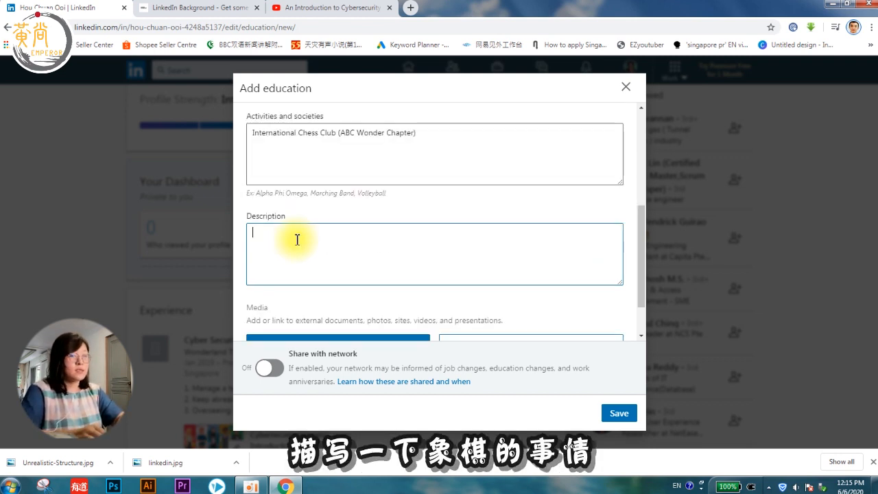
type("i")
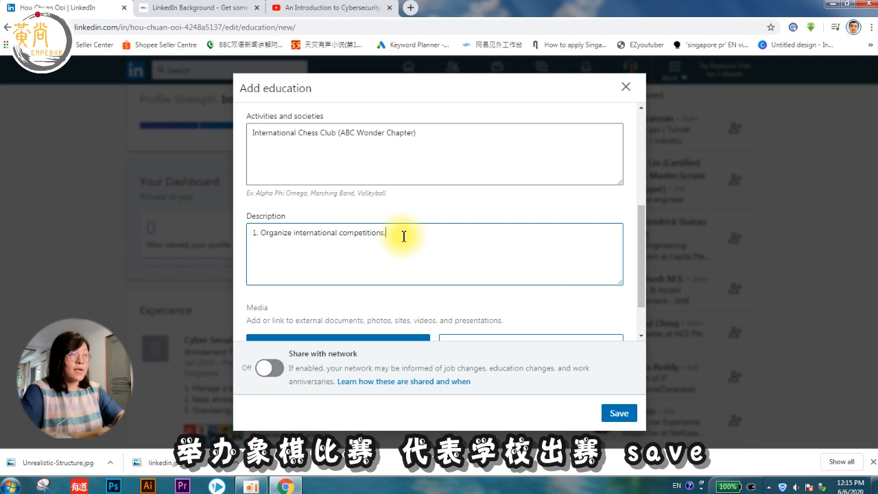
type("2. Represent the school to participate in those competitions.")
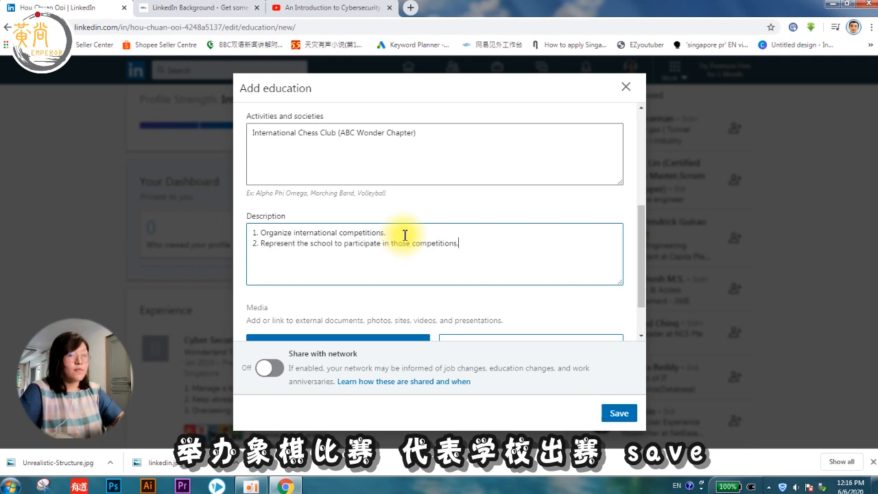
scroll(411, 247, "down", 1)
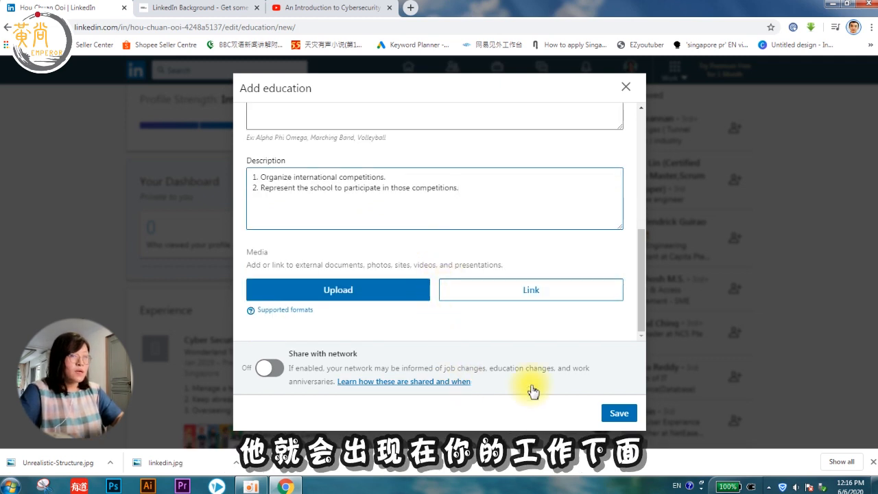
left_click(619, 413)
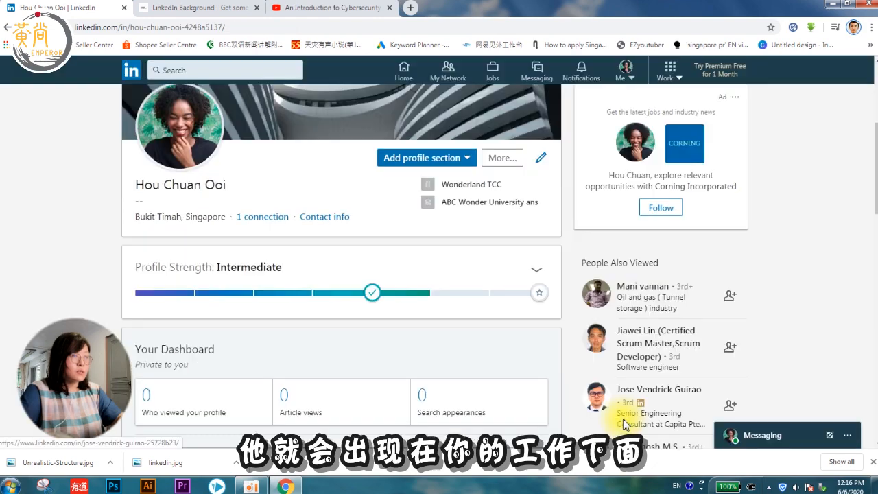
Step: Choose Licenses & Certifications from the Add profile section list
scroll(473, 327, "down", 10)
scroll(474, 328, "up", 4)
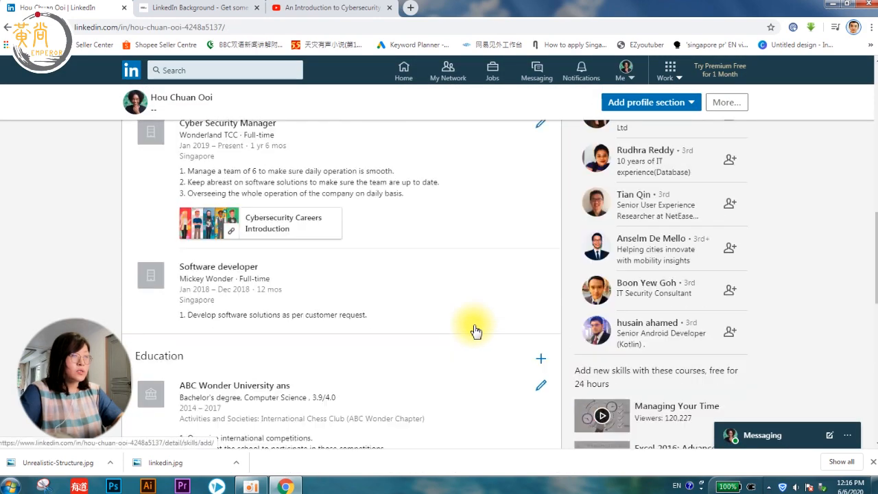
scroll(309, 261, "down", 5)
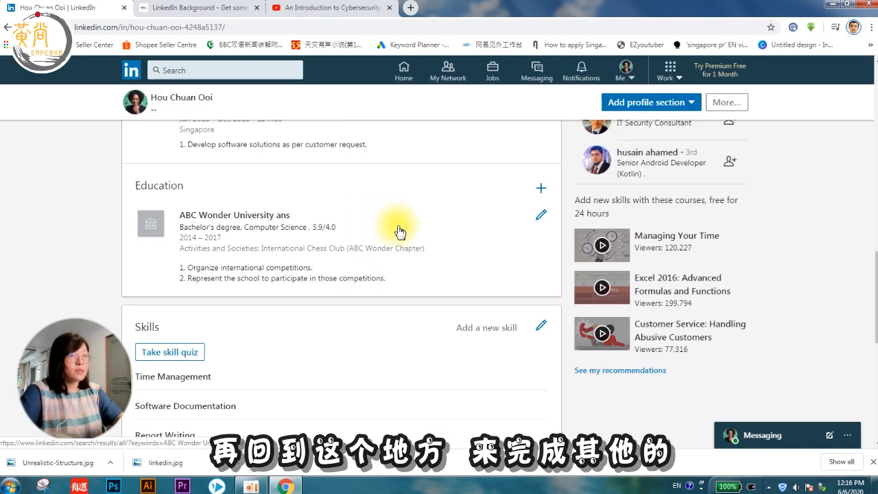
scroll(402, 231, "down", 2)
scroll(402, 210, "up", 15)
scroll(443, 257, "down", 2)
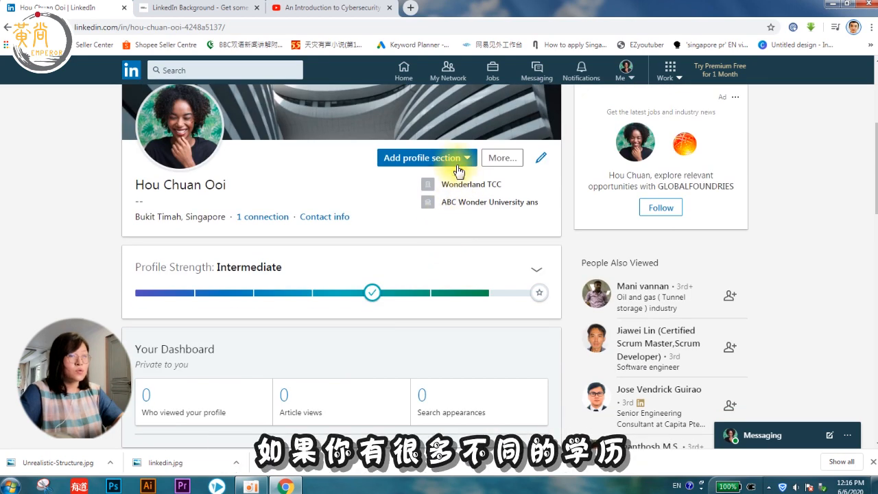
left_click(455, 162)
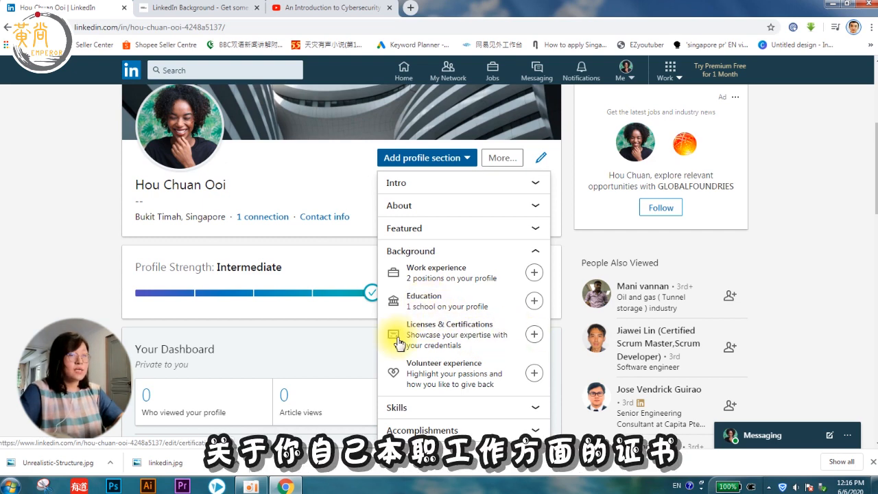
left_click(534, 334)
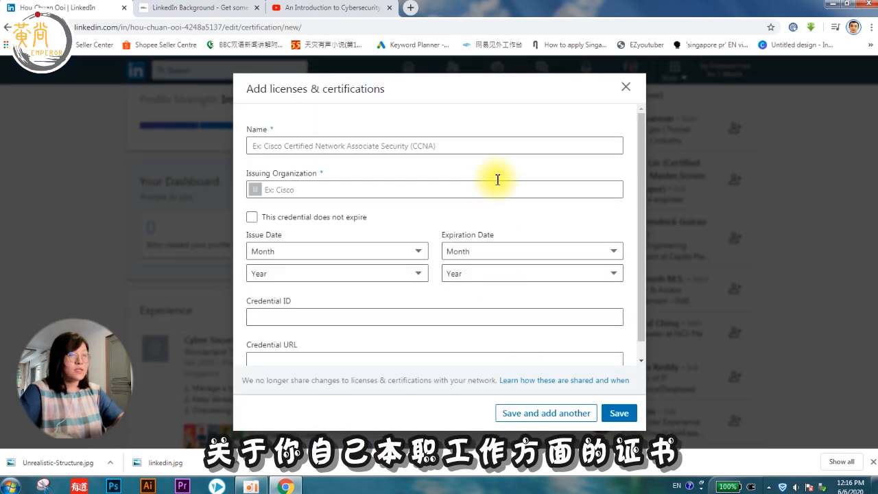
Step: Enter 'Cisco Certified Network Associate Industrial (CCNA I)' as the name and Cisco as issuer
left_click(463, 141)
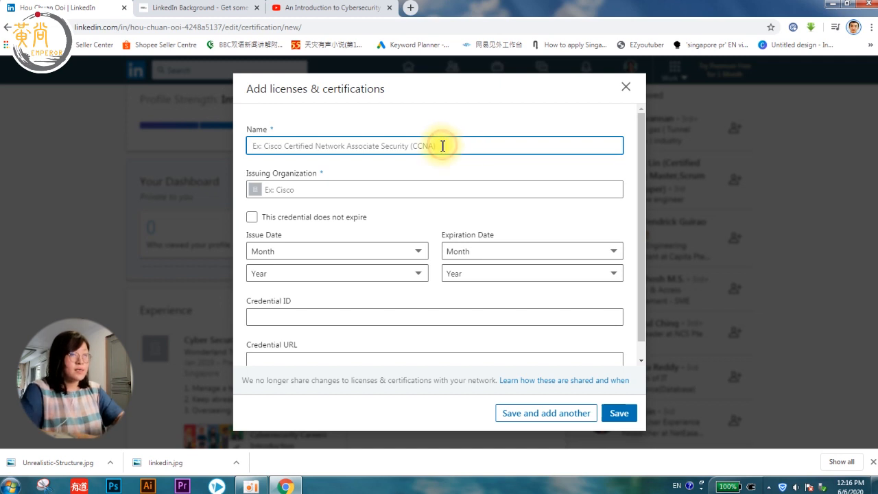
type("Cisco Certified Network Associate Industrial (CCNA I)")
left_click(315, 193)
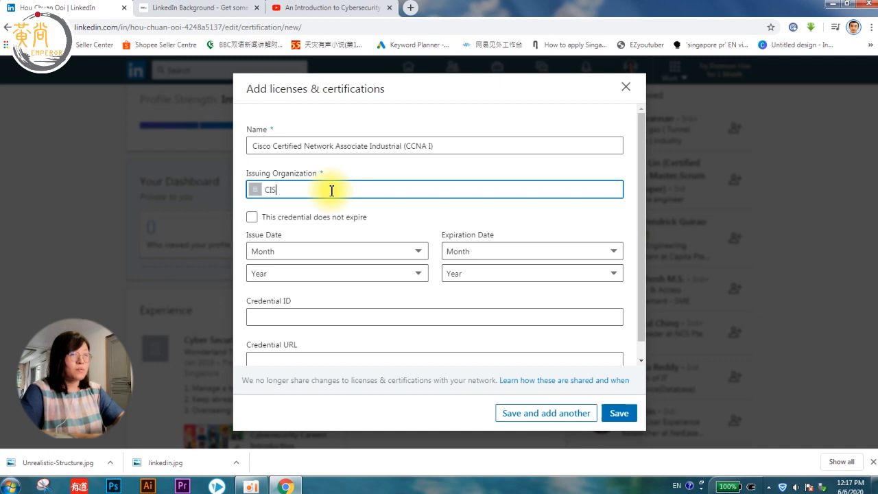
left_click(322, 211)
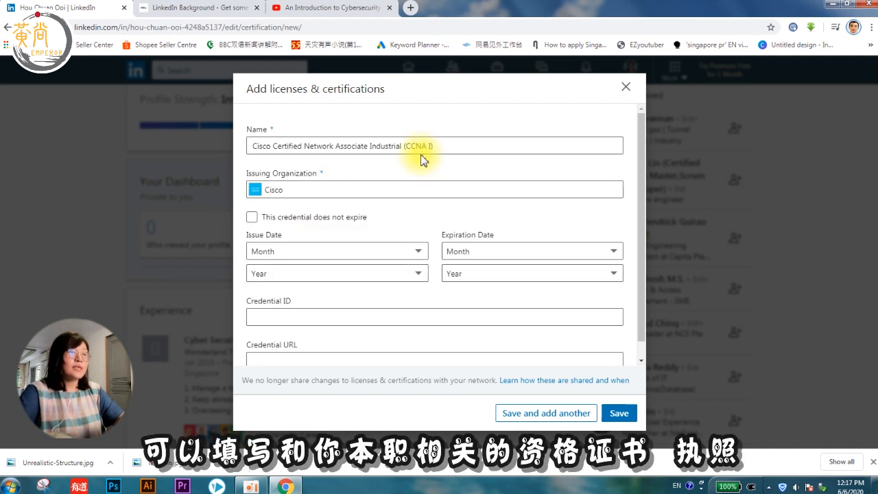
left_click(258, 144)
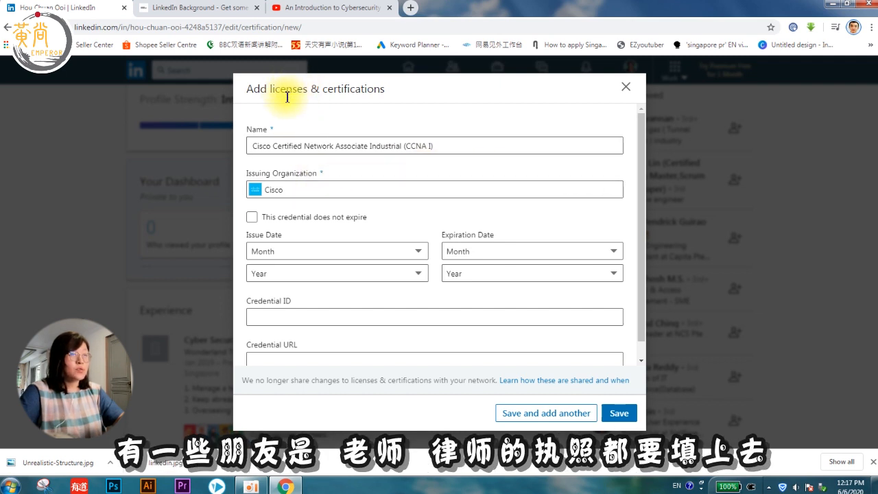
left_click(309, 190)
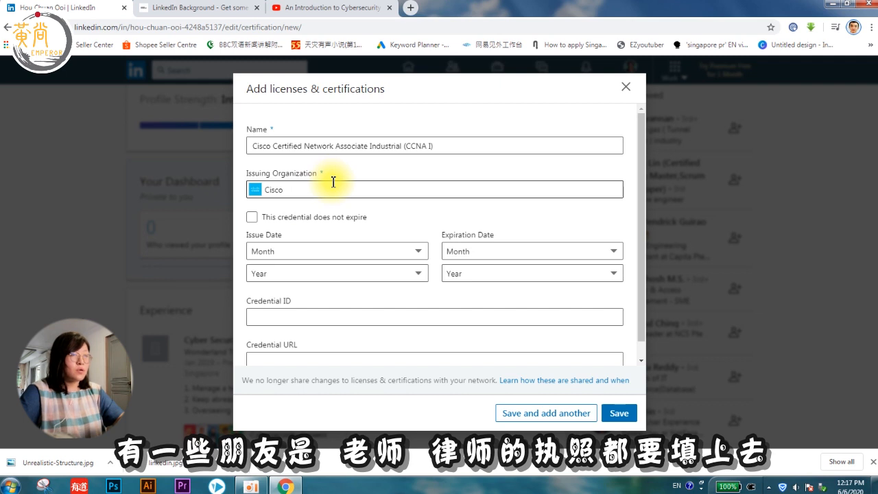
scroll(309, 199, "down", 1)
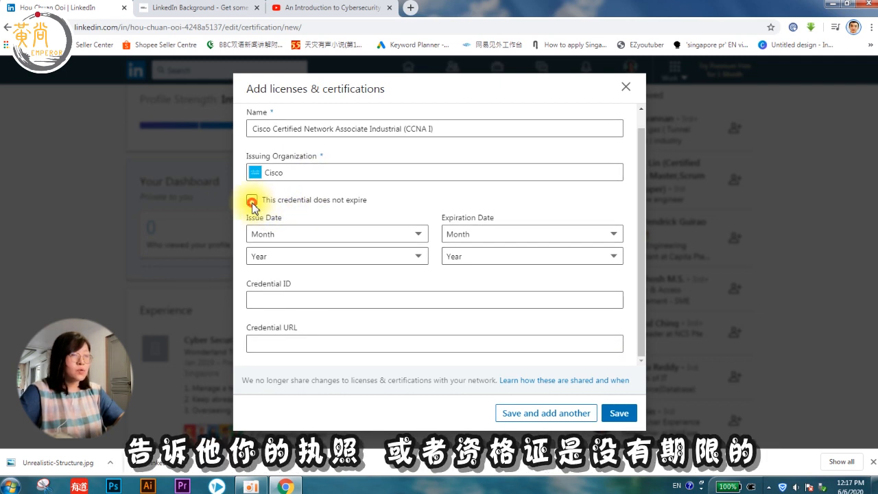
Step: Keep an expiry date and set issue January 2008, expiration year 2024
left_click(251, 201)
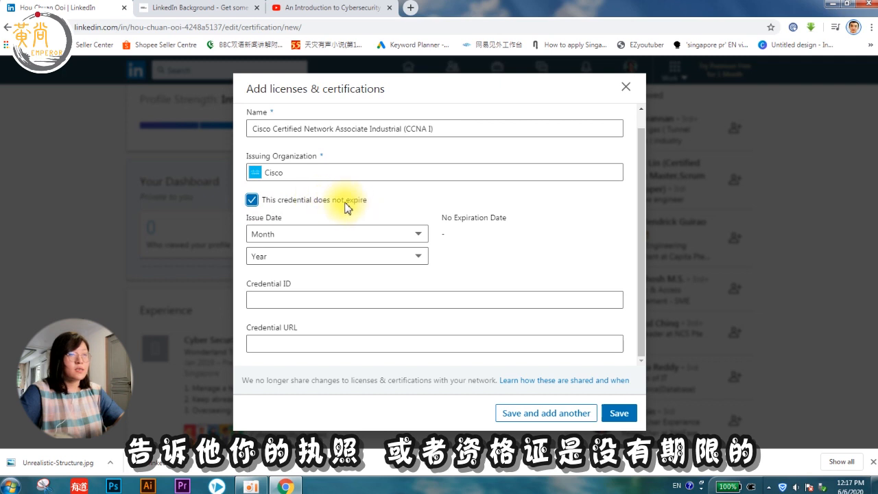
left_click(252, 201)
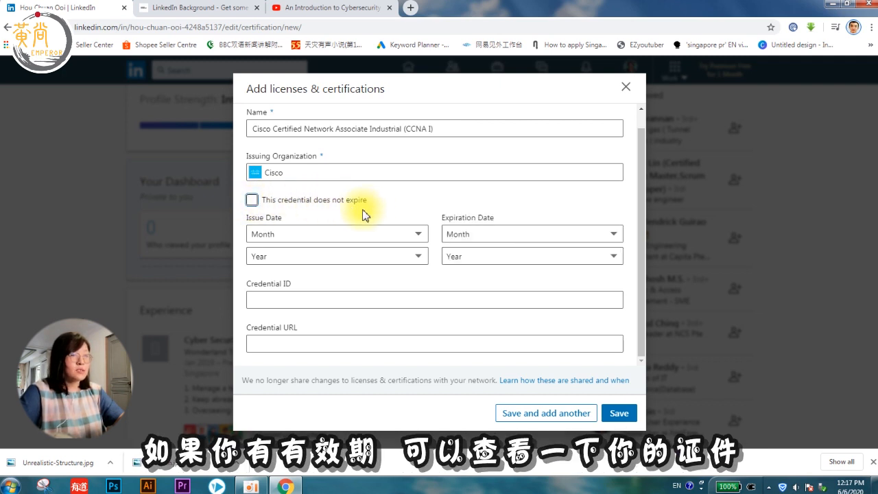
left_click(328, 234)
left_click(284, 270)
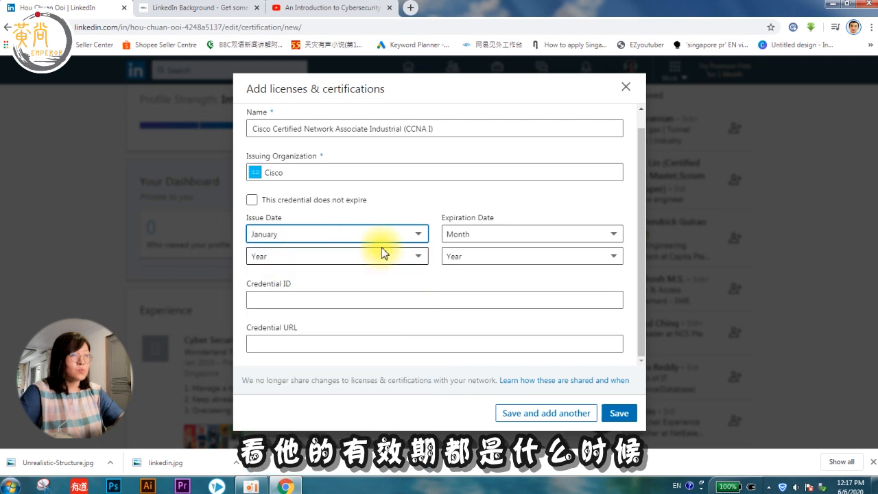
left_click(407, 258)
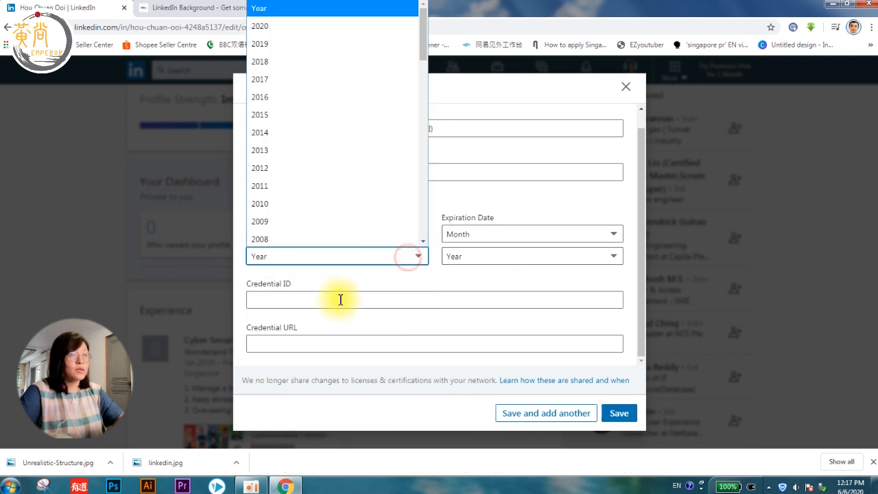
left_click(299, 238)
left_click(480, 256)
left_click(481, 77)
Step: Enter the credential ID and save the certification
left_click(299, 299)
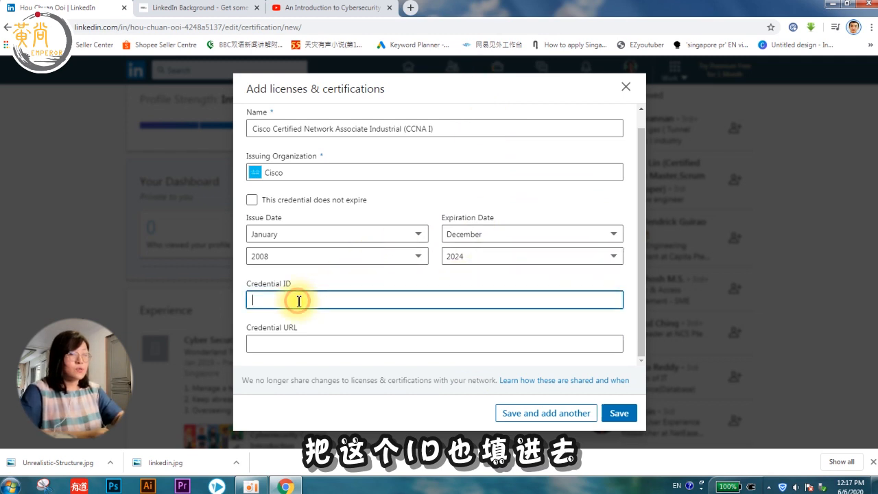
type("12345678")
left_click(311, 343)
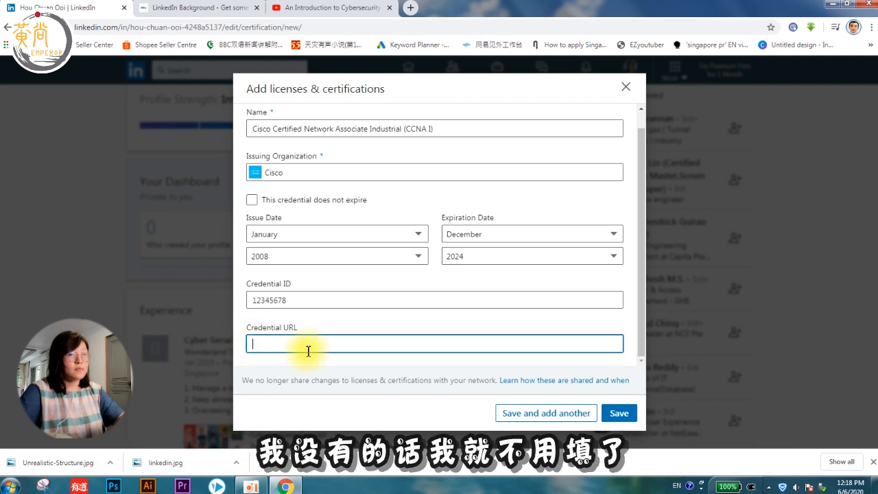
left_click(625, 414)
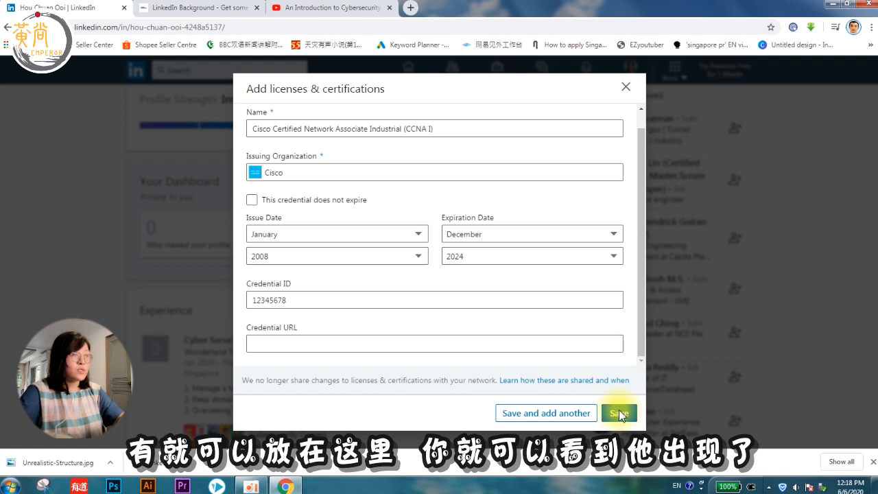
Step: Find the saved CCNA I certification and visit Cisco's linked company page
scroll(448, 343, "down", 15)
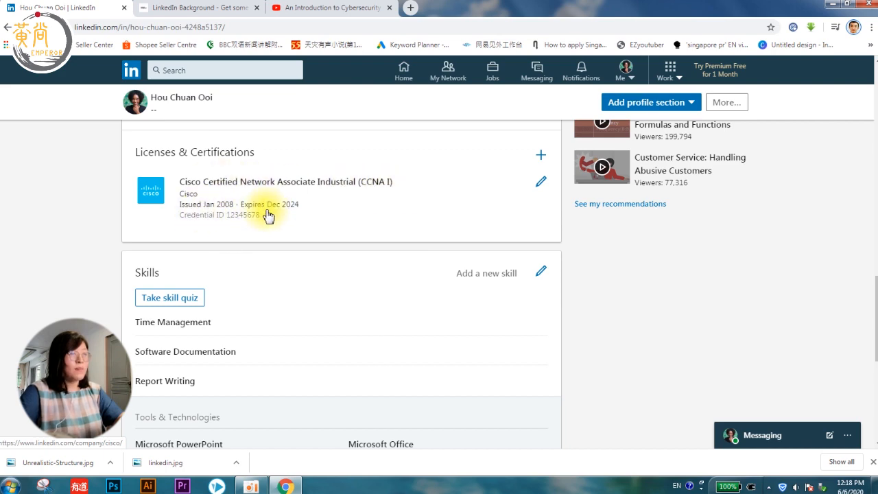
scroll(448, 243, "up", 8)
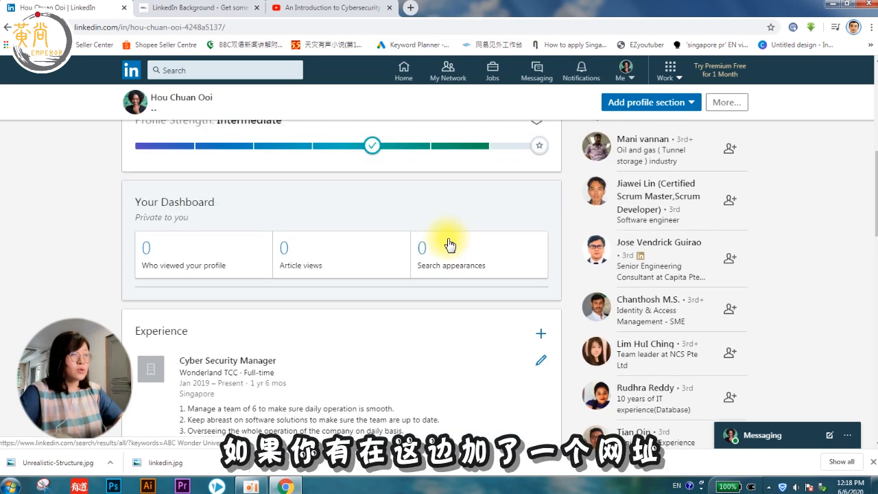
scroll(447, 241, "up", 3)
scroll(439, 237, "down", 15)
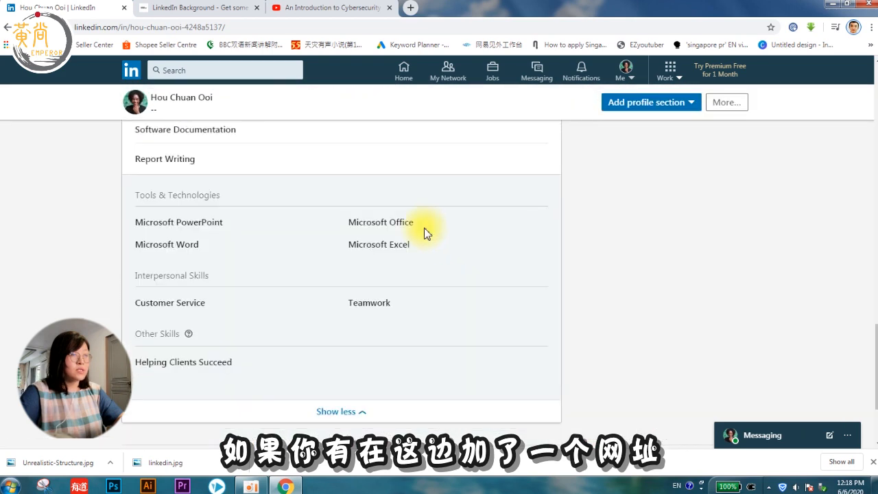
scroll(384, 229, "up", 2)
scroll(243, 172, "up", 2)
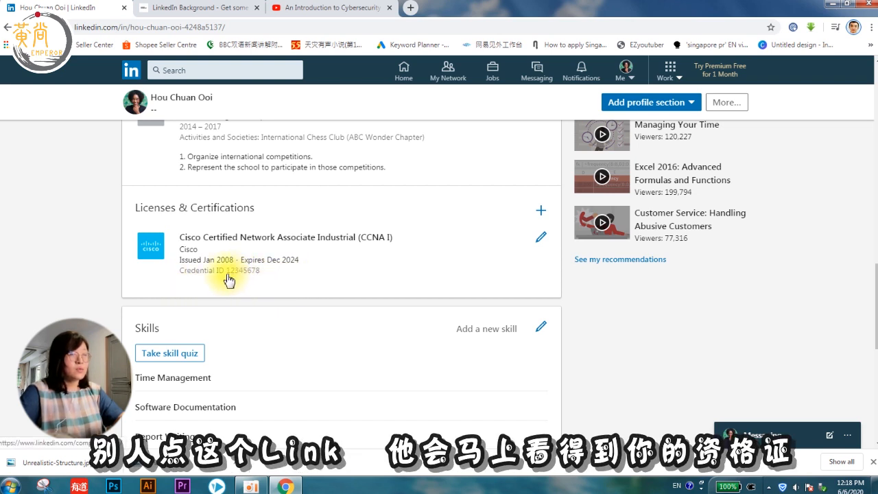
left_click(290, 279)
left_click(7, 27)
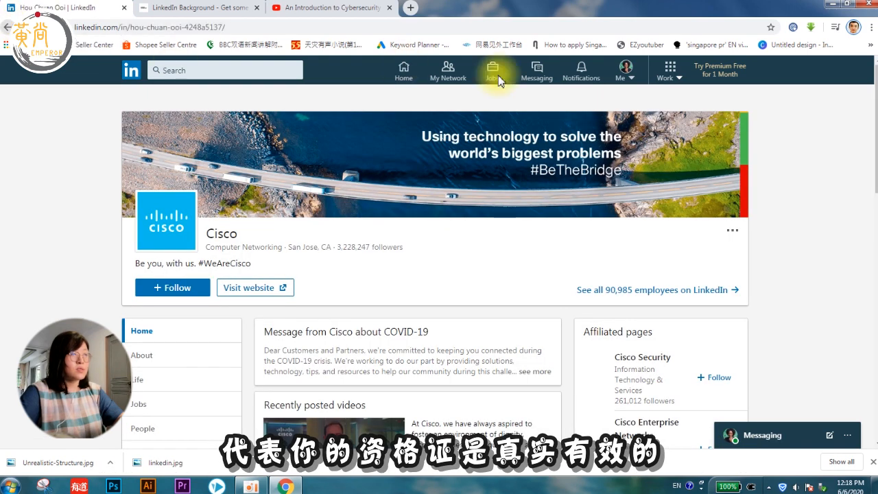
Step: Return to the profile tab and open the Add profile section list
left_click(231, 8)
left_click(120, 7)
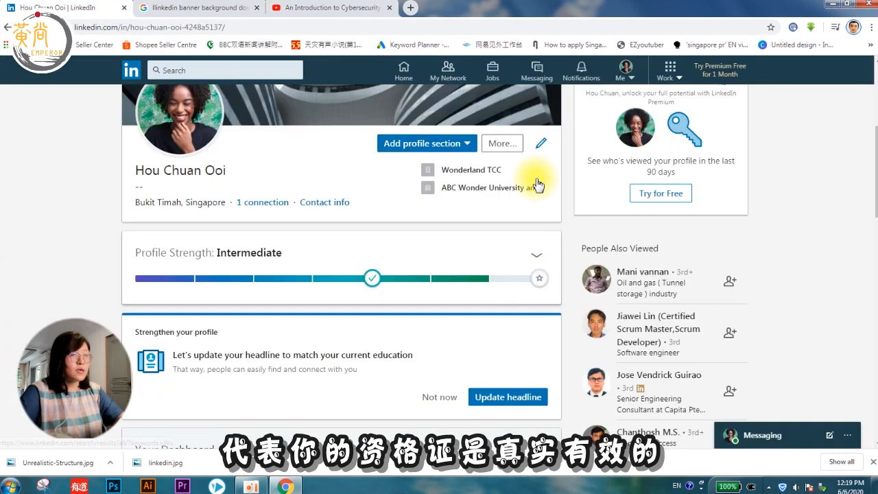
left_click(470, 143)
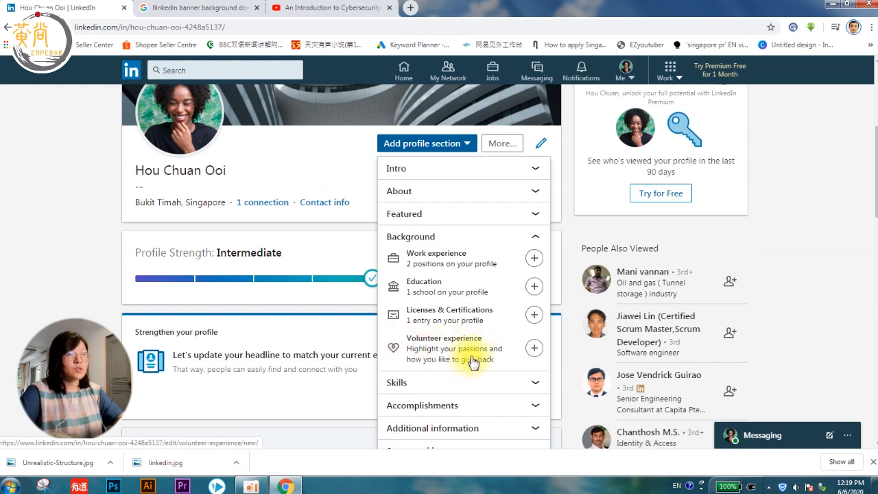
Step: Start a volunteer experience with Animal Welfare kept as the cause
left_click(534, 349)
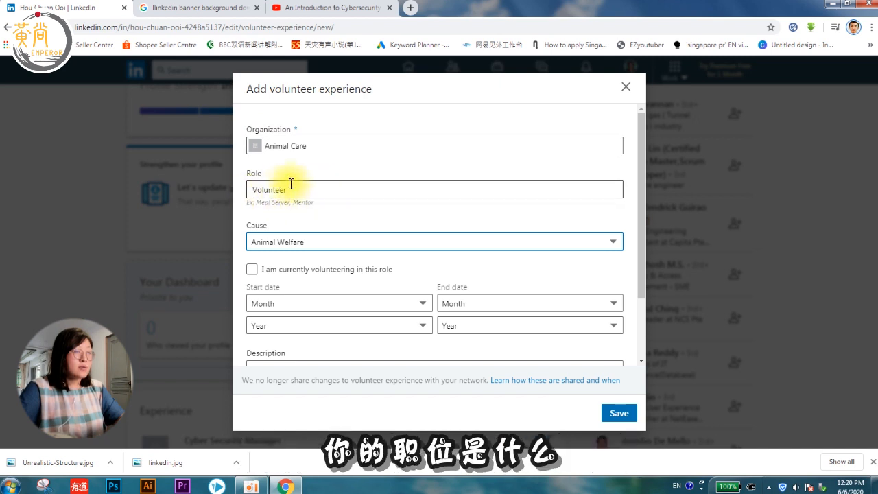
left_click(251, 247)
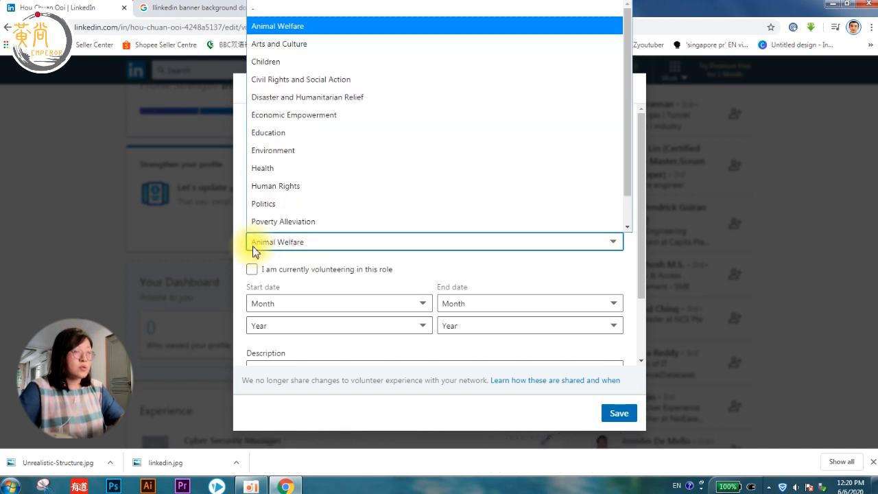
left_click(253, 247)
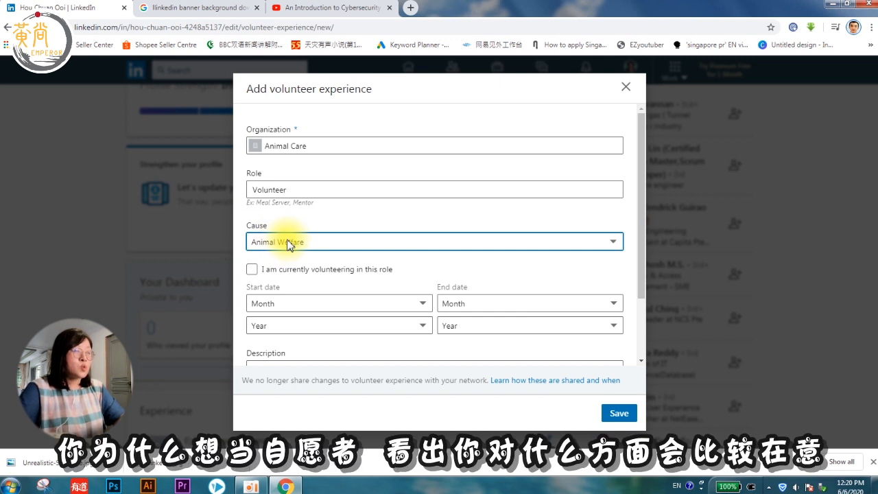
left_click(288, 243)
left_click(288, 243)
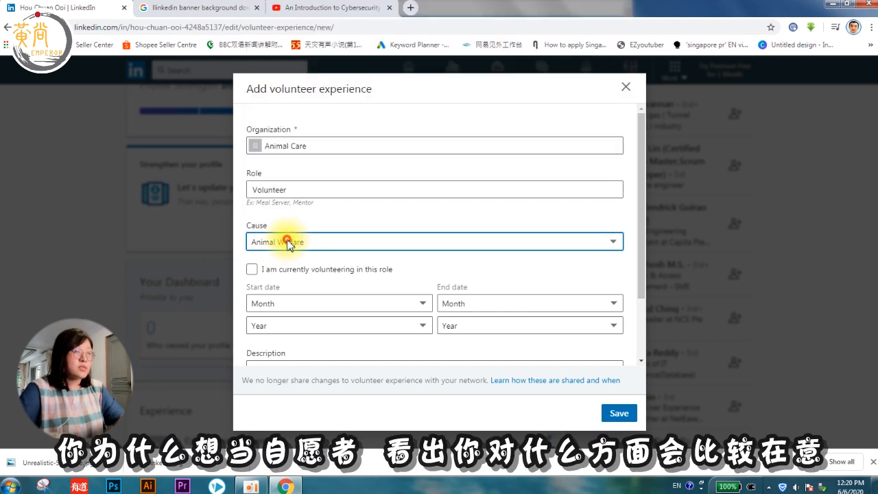
scroll(288, 245, "down", 1)
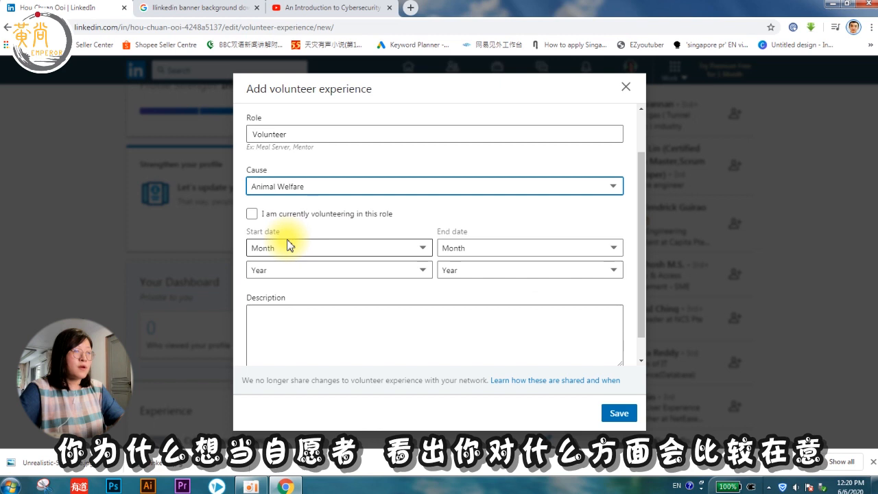
Step: Mark the role as currently volunteering, starting January 2007
left_click(253, 214)
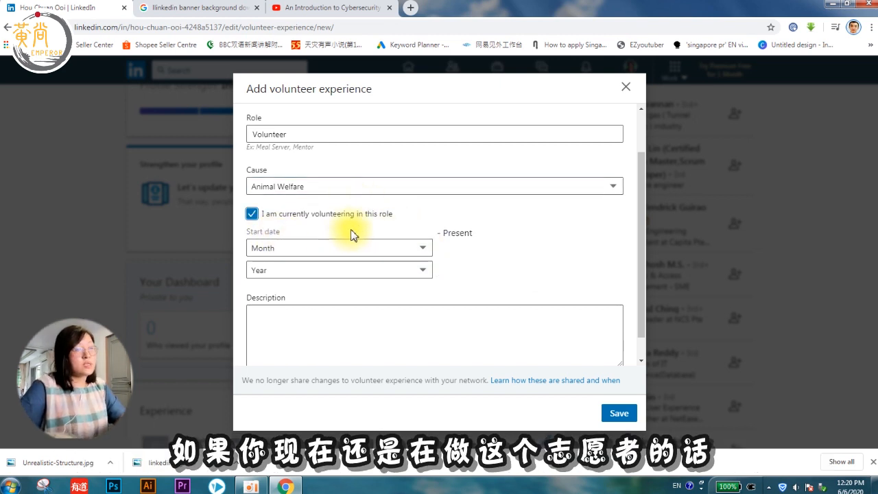
left_click(314, 251)
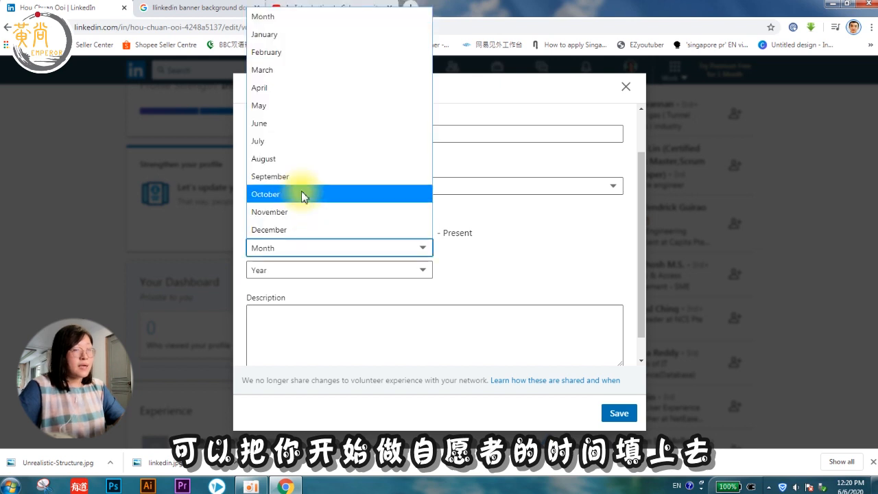
left_click(296, 32)
left_click(290, 268)
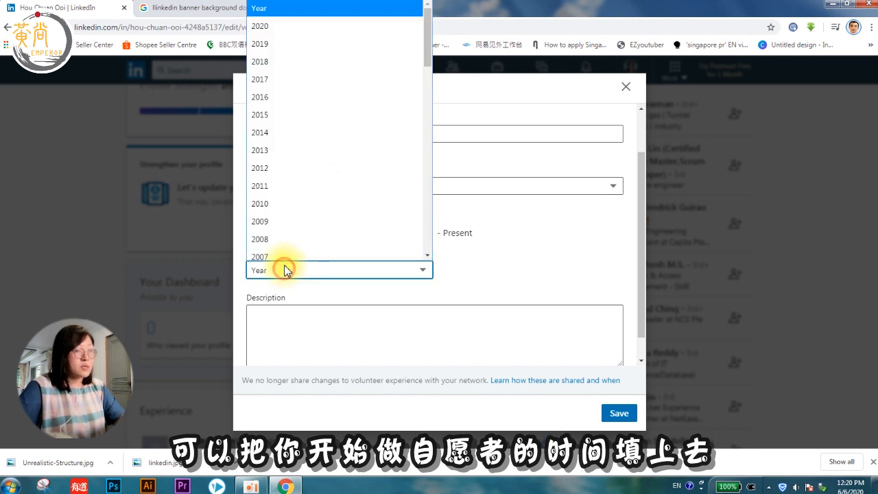
left_click(278, 251)
Step: Describe it as helping stray animals find a home and save
left_click(293, 281)
type("1.")
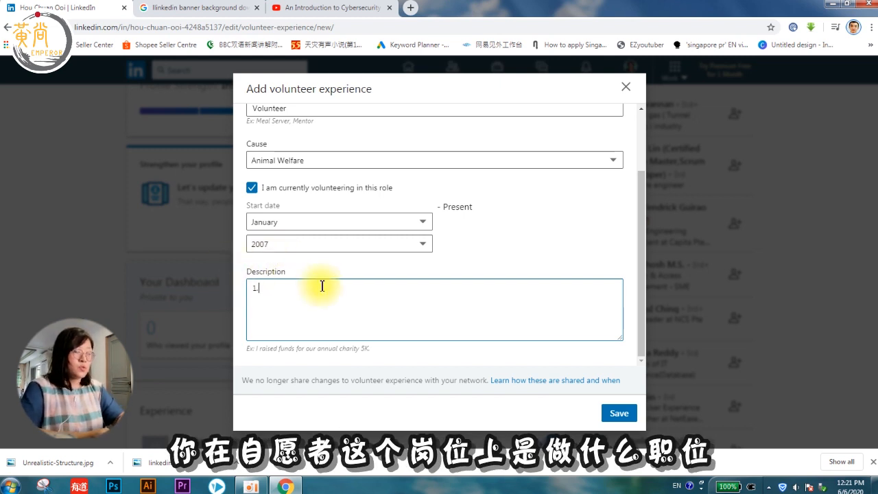
type("to help stray animals to find a home.")
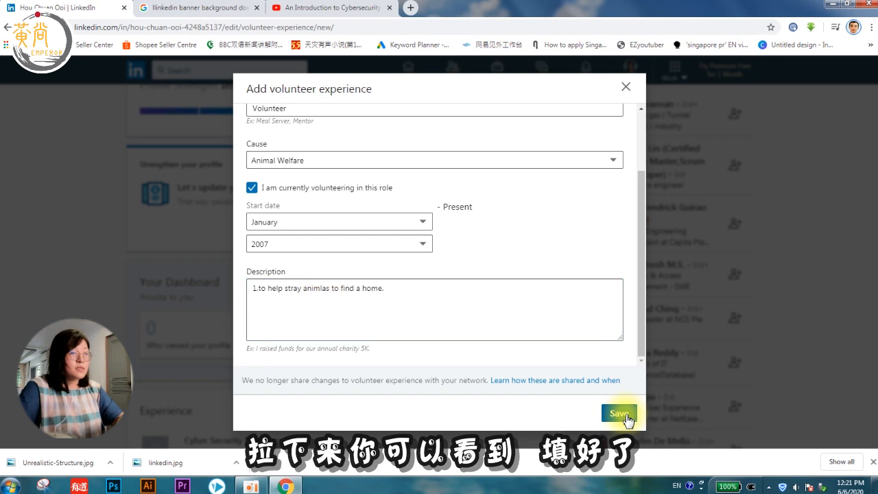
left_click(619, 412)
Step: Open Add profile section from the profile top and expand the Skills category
scroll(563, 313, "down", 2)
scroll(520, 313, "down", 10)
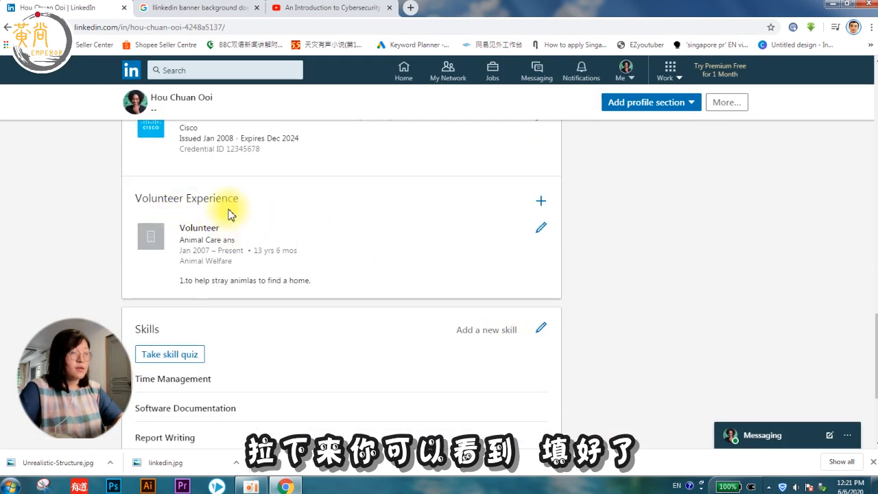
scroll(233, 291, "up", 10)
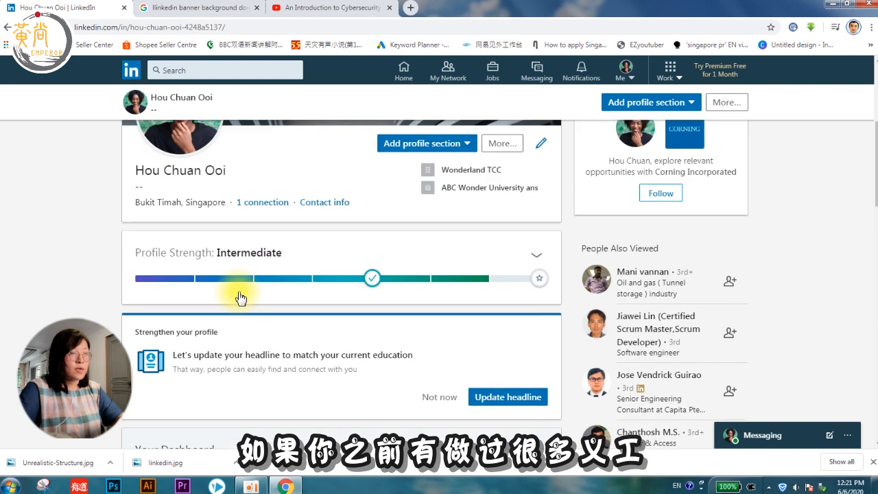
left_click(454, 145)
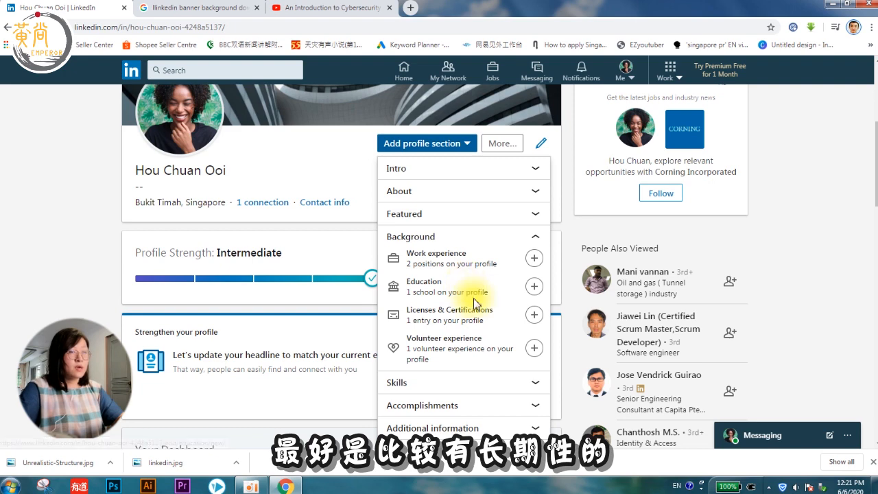
scroll(474, 304, "down", 1)
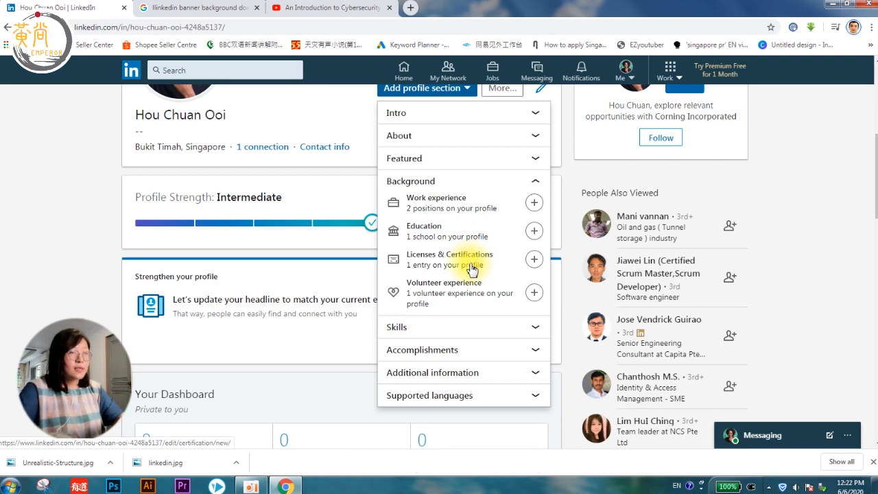
left_click(440, 329)
scroll(478, 281, "down", 1)
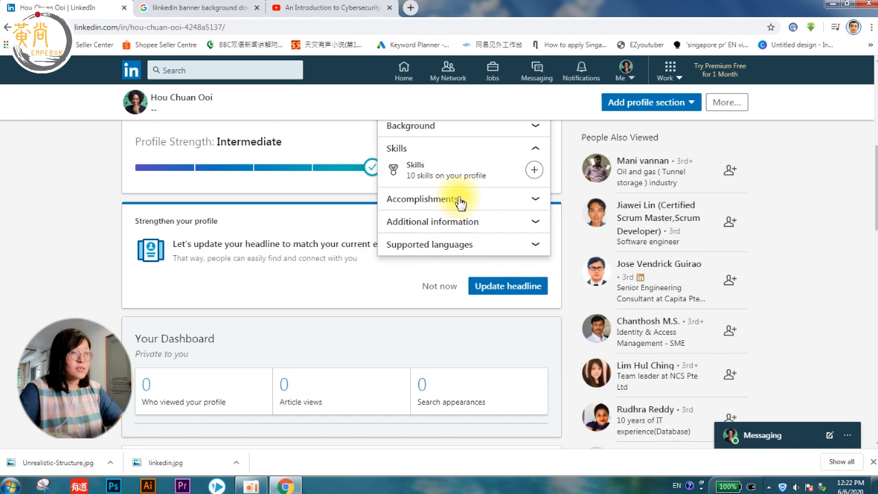
Step: Add the suggested skills Software, Documentation and Client Liaison
left_click(534, 171)
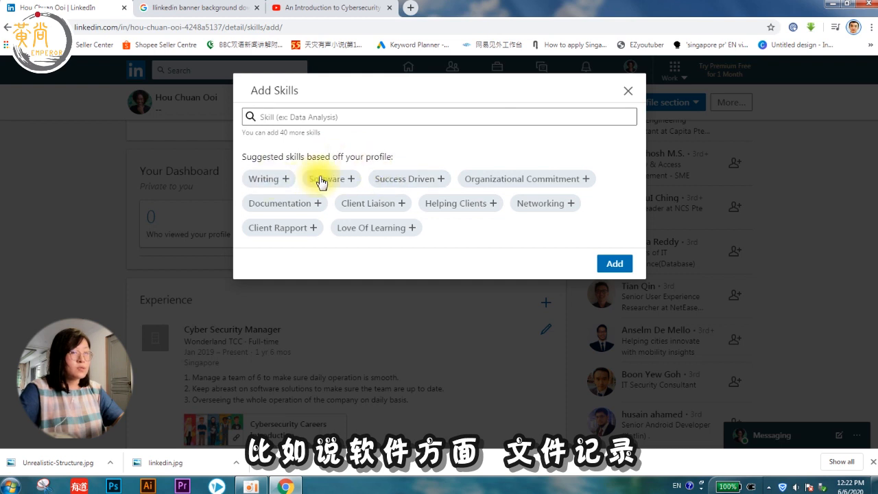
left_click(321, 180)
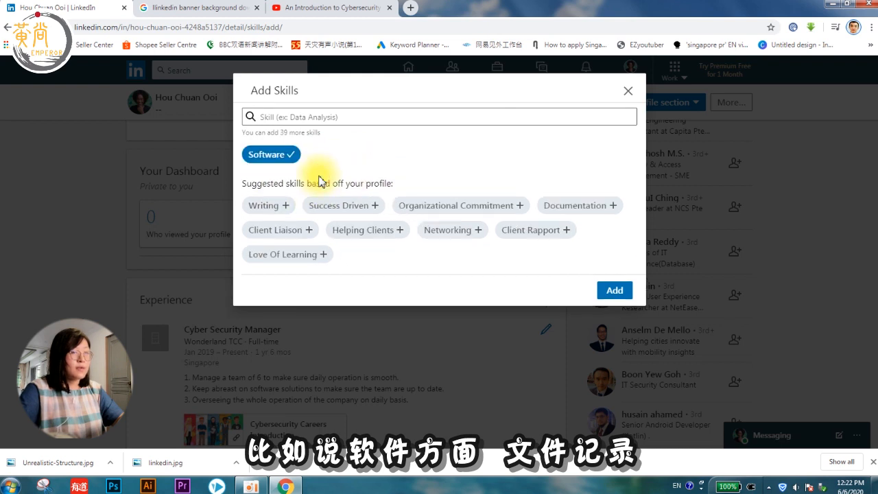
left_click(581, 205)
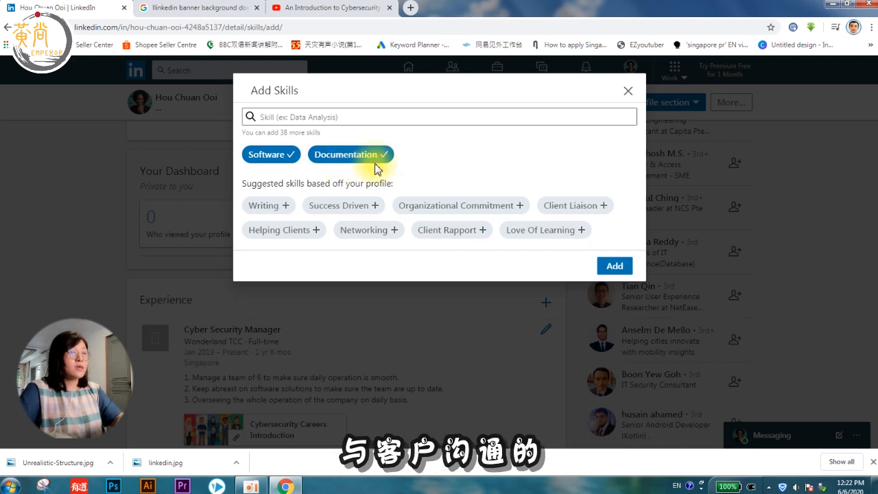
left_click(575, 205)
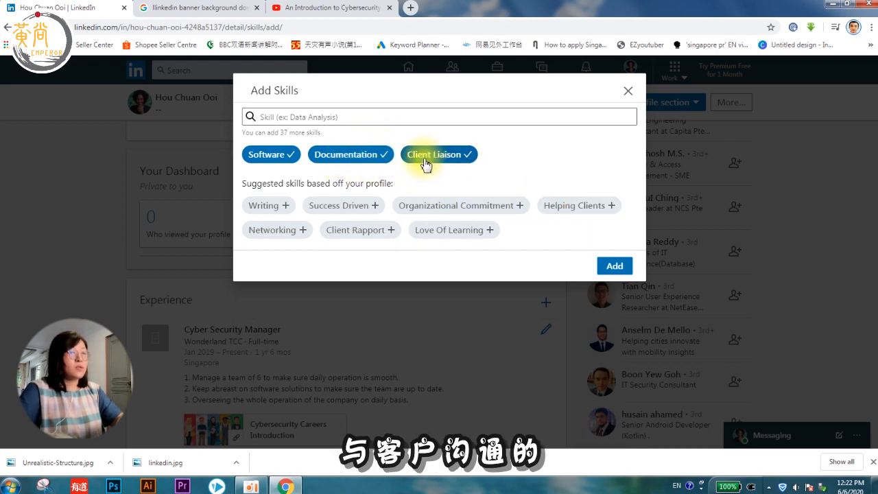
left_click(615, 269)
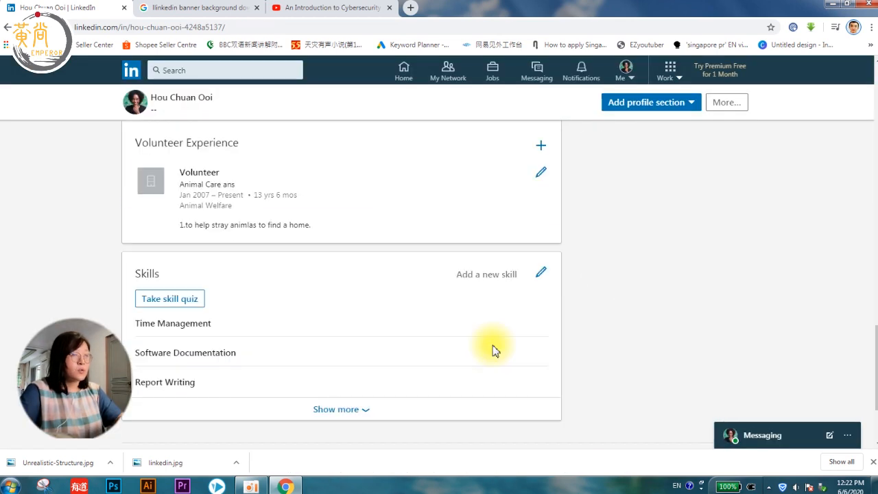
Step: Expand the Skills section to review all skills grouped by category
scroll(492, 349, "up", 4)
scroll(494, 351, "up", 6)
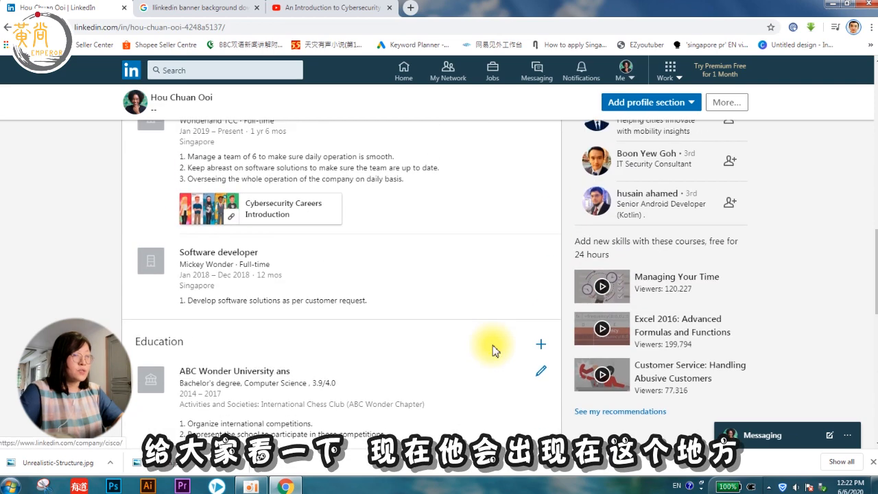
scroll(494, 351, "down", 9)
scroll(494, 351, "down", 8)
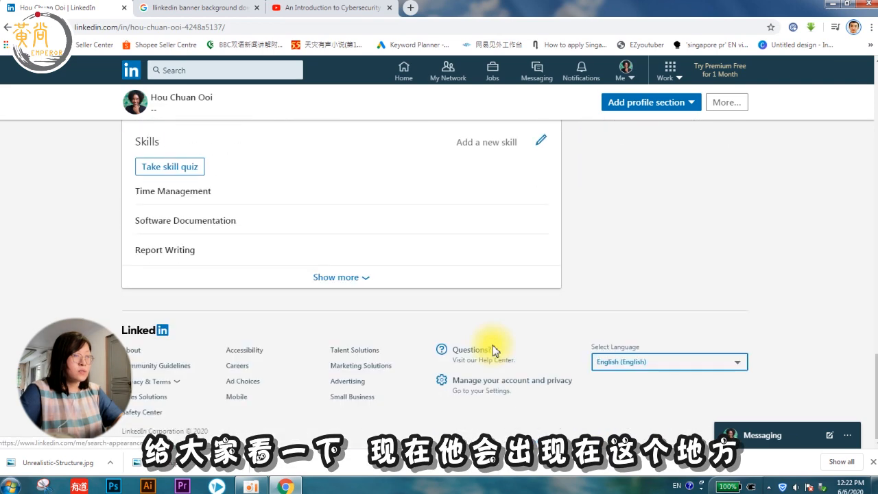
left_click(349, 278)
scroll(237, 198, "down", 2)
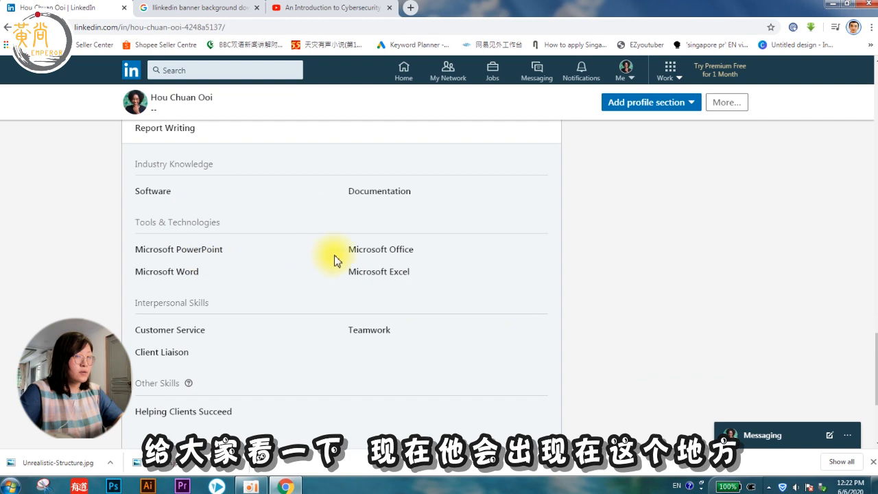
scroll(204, 228, "up", 2)
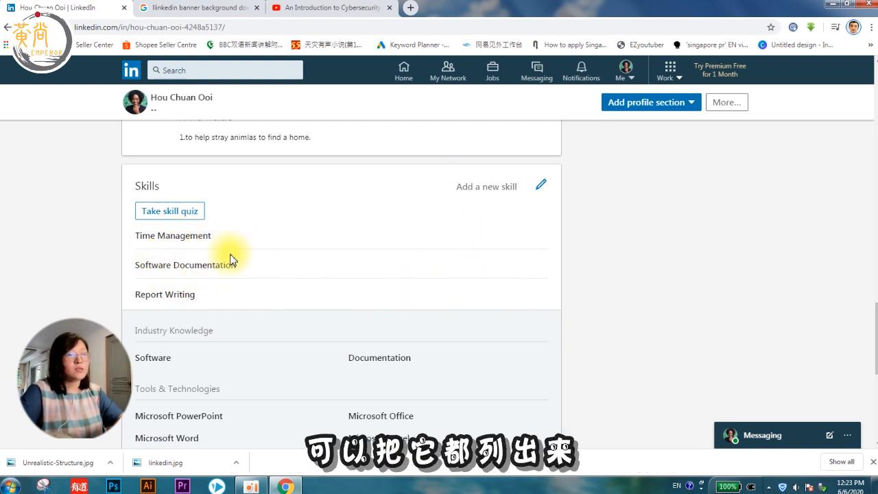
scroll(226, 297, "up", 15)
scroll(801, 229, "down", 3)
scroll(801, 229, "up", 2)
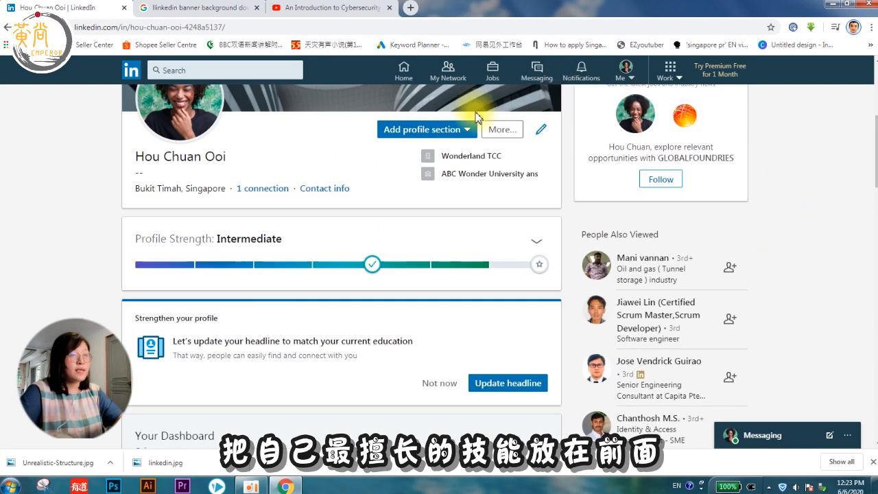
Step: Open Add profile section and expand Accomplishments to reveal Projects and Languages
left_click(462, 137)
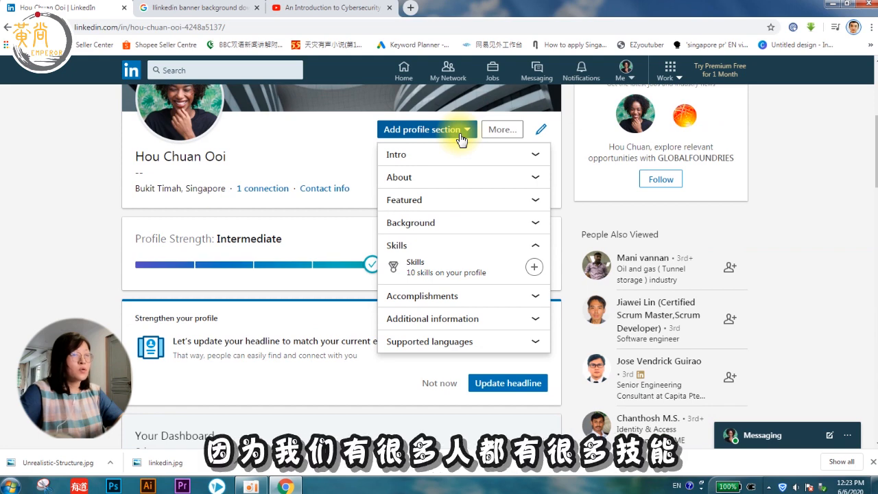
left_click(429, 296)
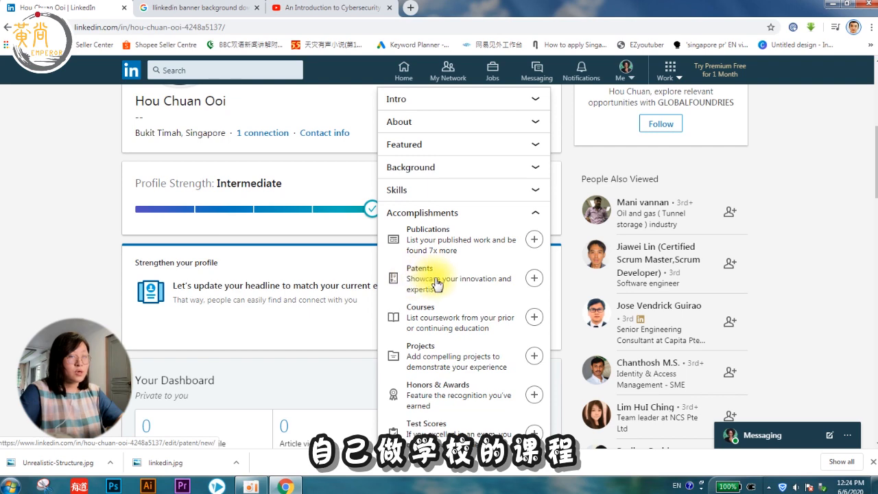
scroll(437, 284, "down", 1)
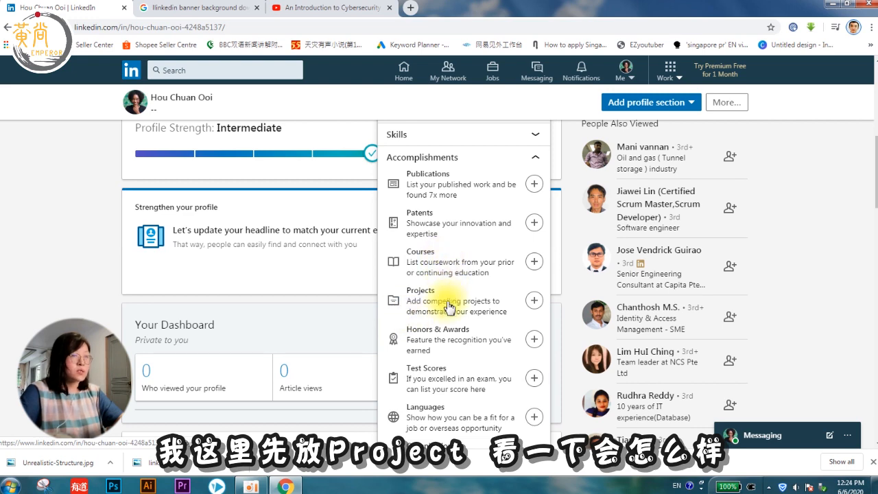
Step: Add a project named 'ABC Wonder software', ongoing, starting January 2019
left_click(449, 307)
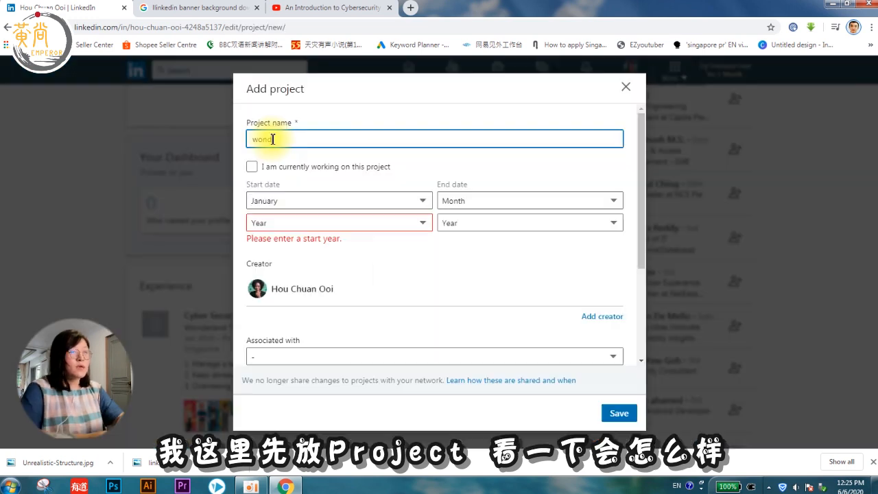
type("an")
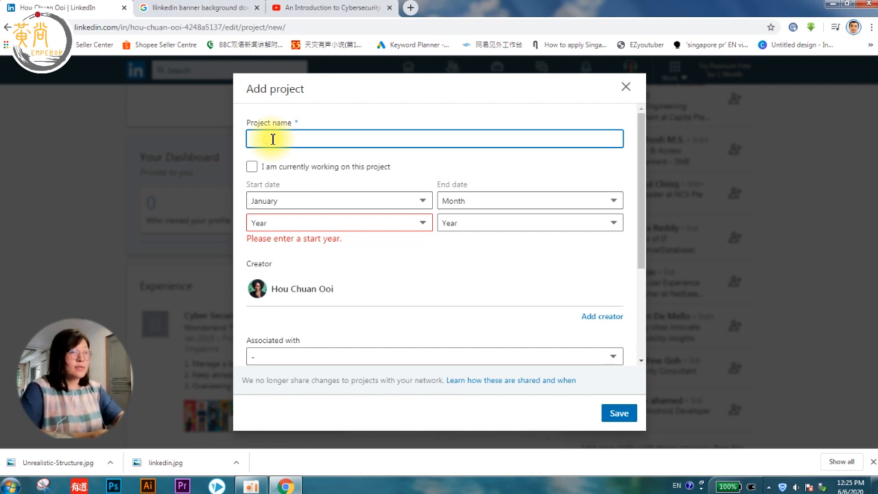
type("ABC")
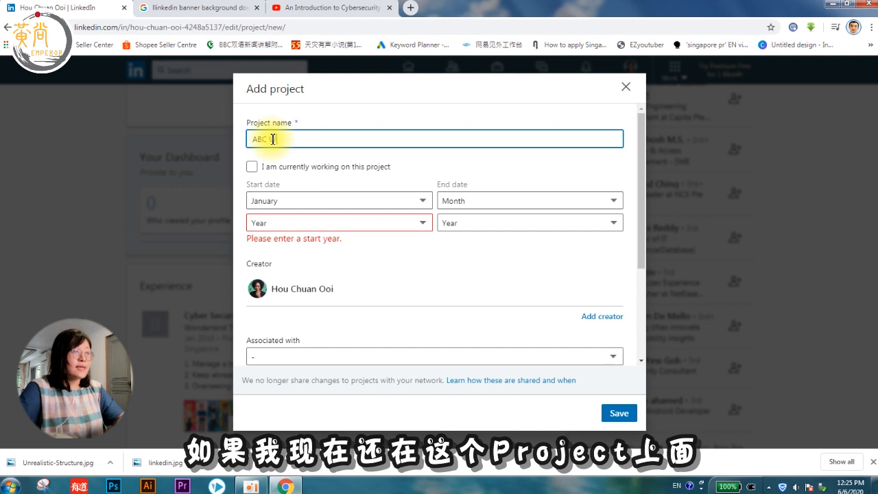
type(" Wonder software")
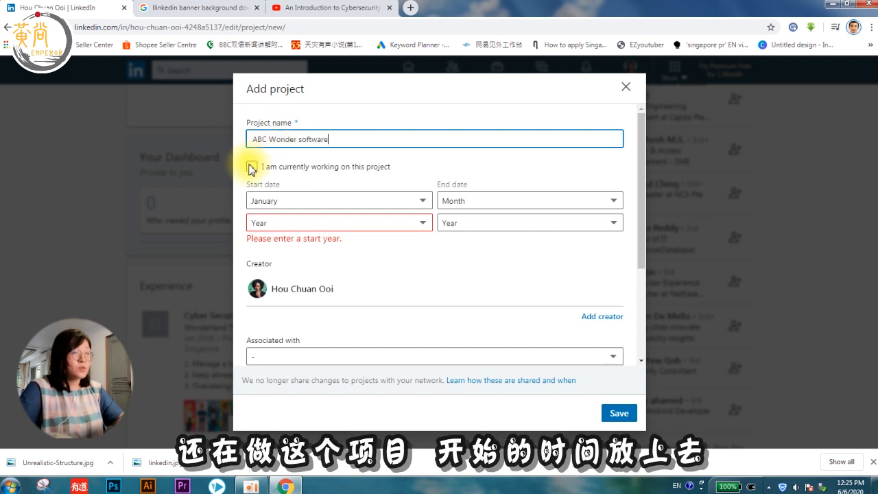
left_click(252, 167)
left_click(333, 201)
left_click(324, 236)
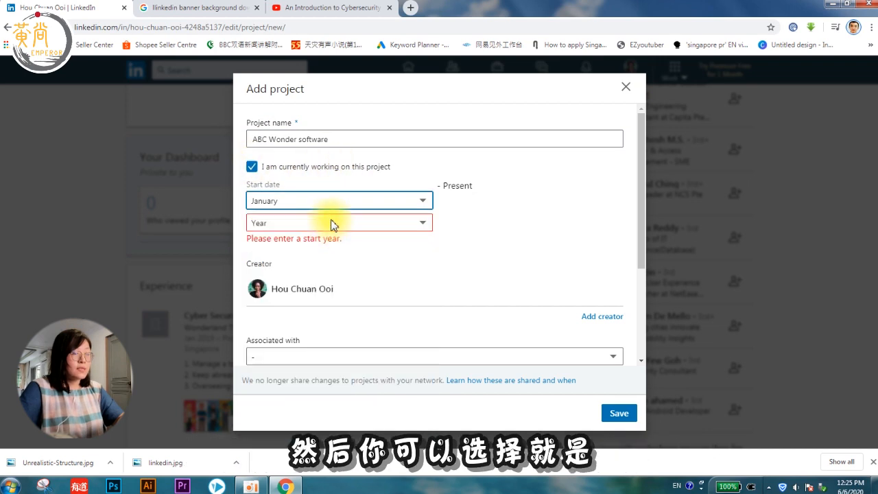
left_click(334, 223)
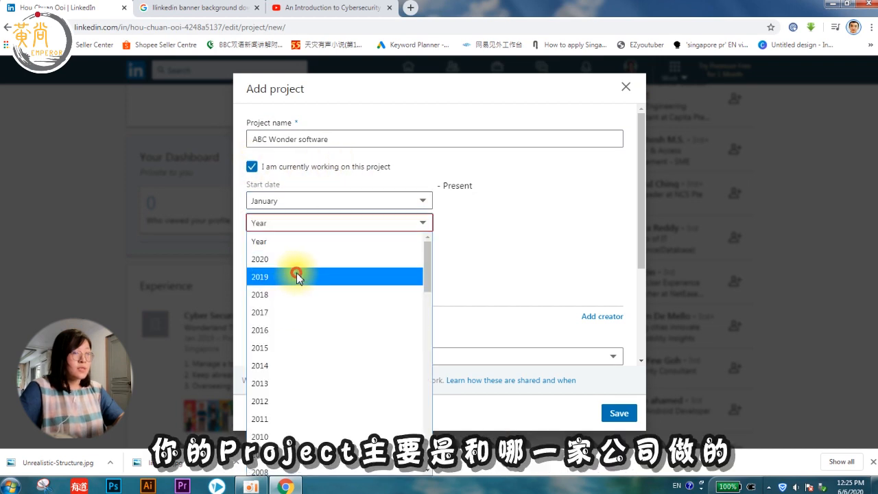
left_click(294, 275)
Step: Link it to the Cyber Security Manager role and describe building a safe corporate login entry
scroll(415, 246, "down", 2)
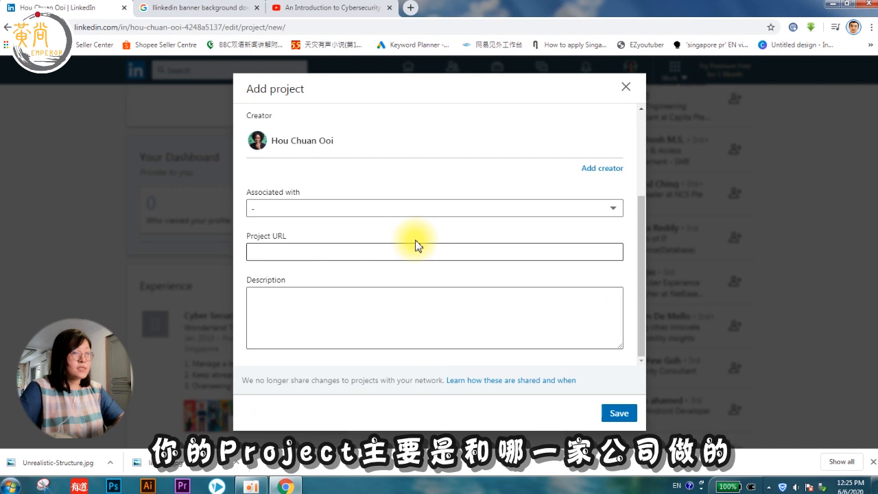
left_click(399, 210)
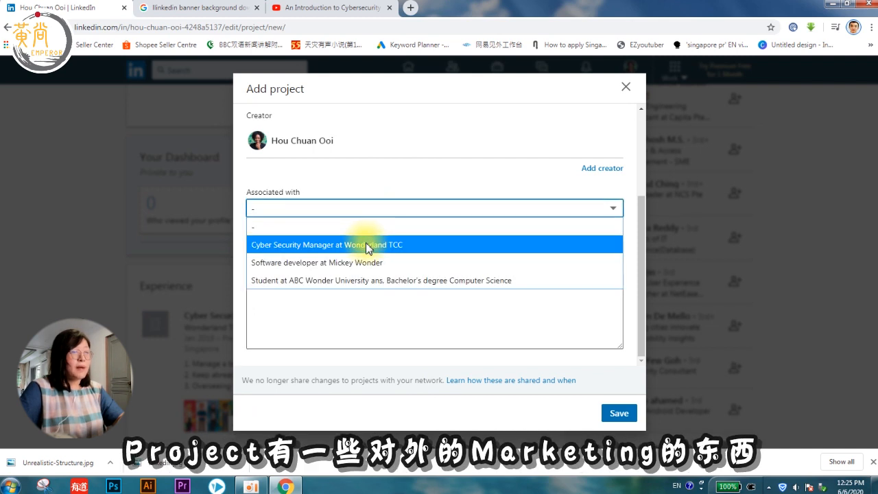
left_click(305, 245)
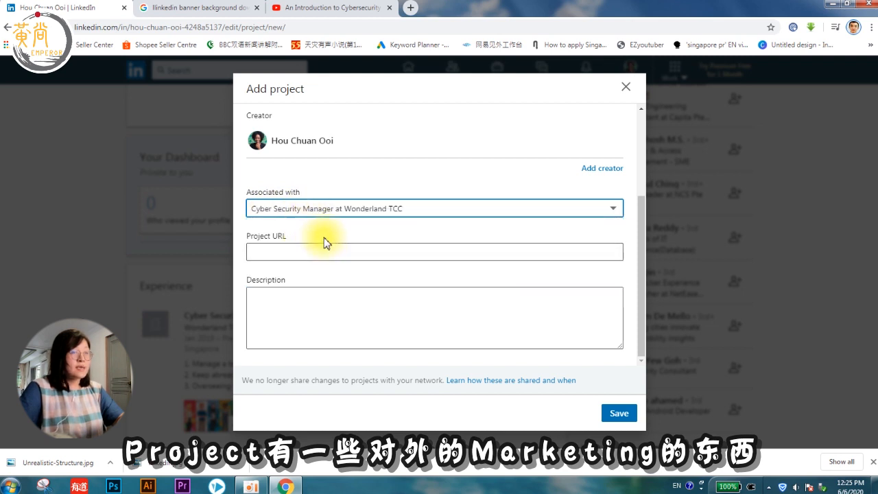
left_click(282, 248)
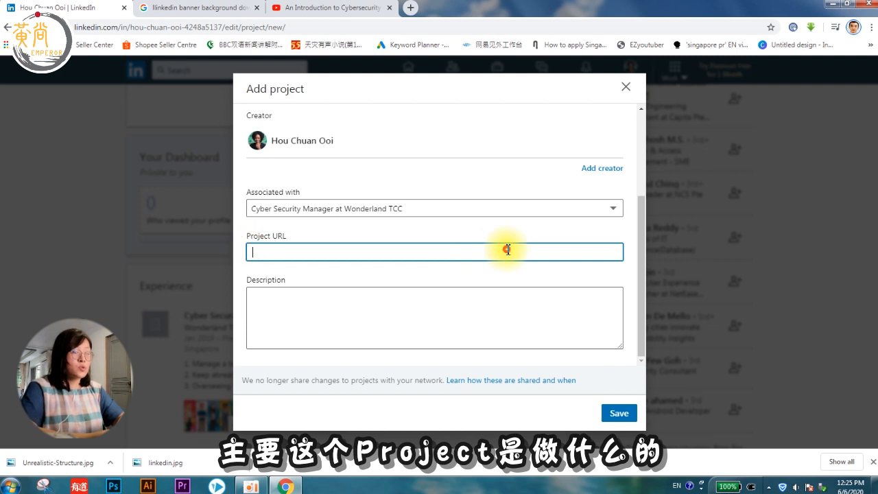
left_click(371, 309)
type("1. to build a safe login entry for corpora")
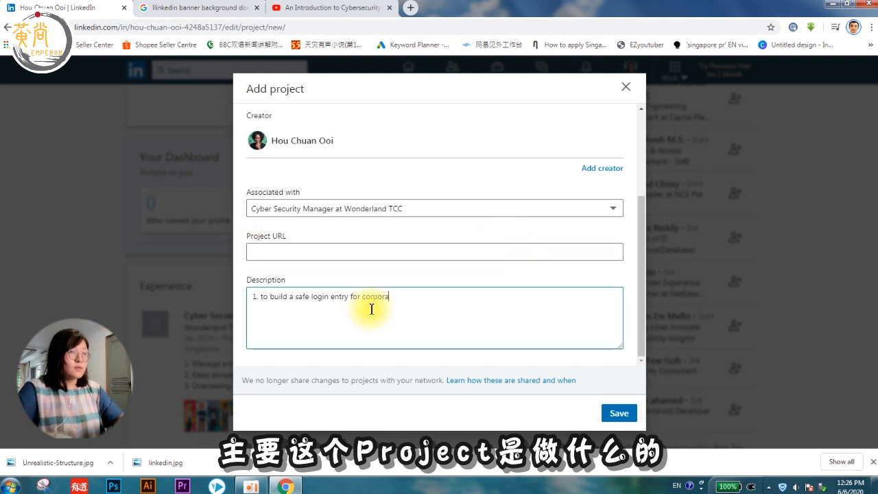
type("te ans")
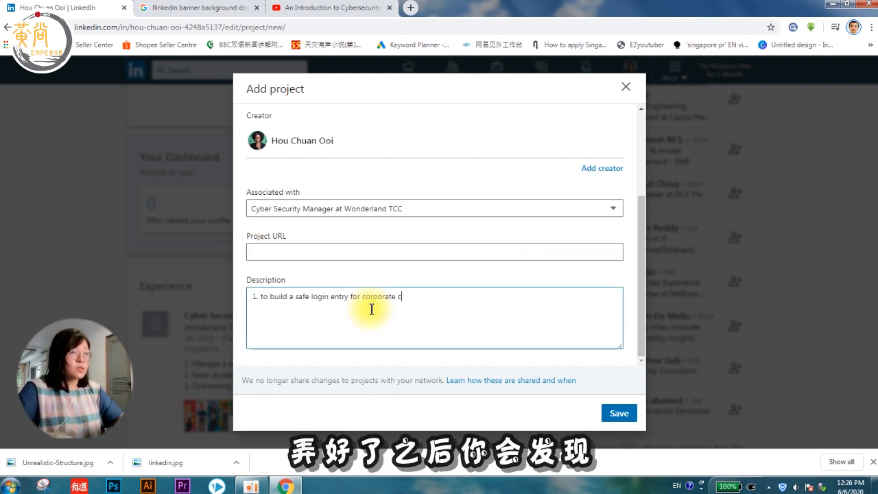
type("tomers.")
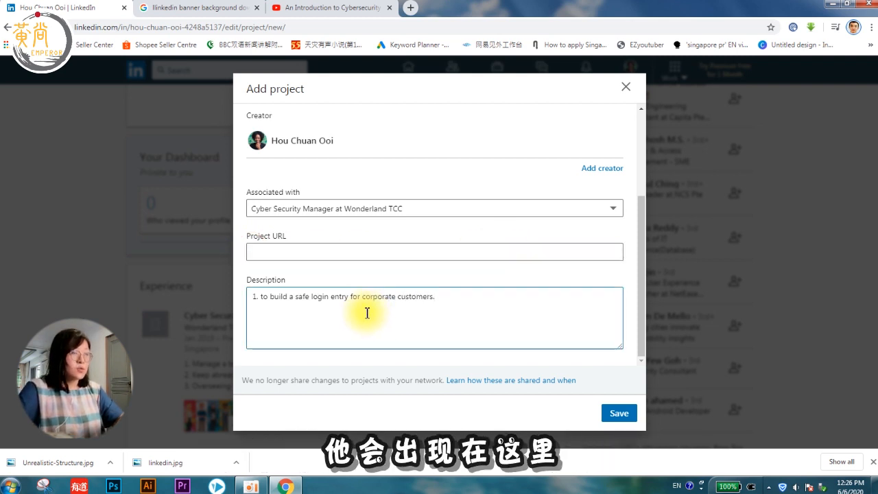
left_click(619, 414)
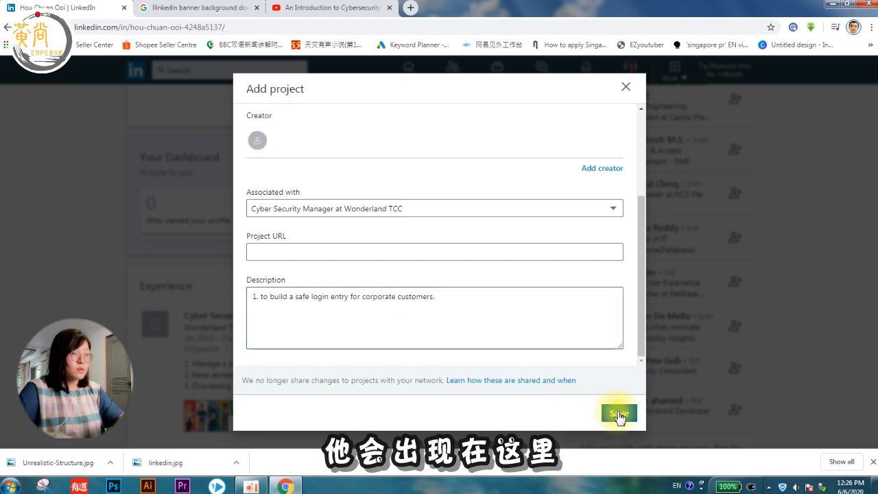
Step: Verify the ABC Wonder software project (Jan 2019–Present), then bring up the addable profile sections
scroll(465, 321, "down", 20)
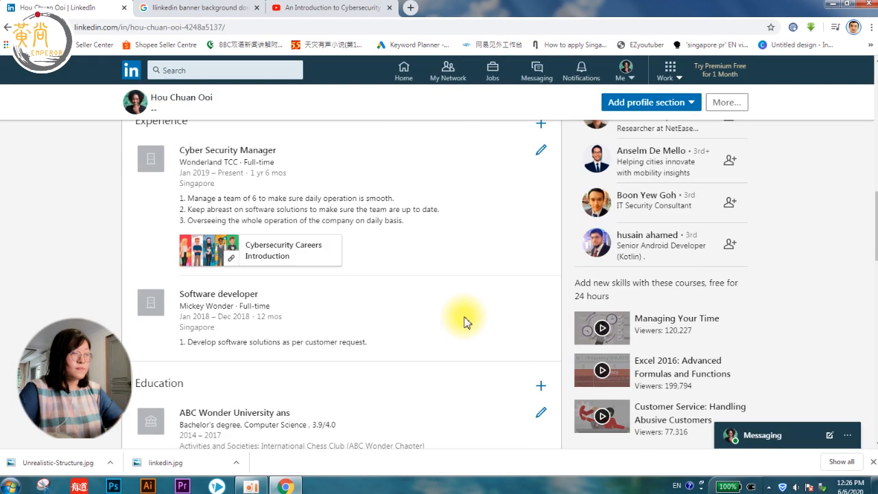
scroll(465, 321, "up", 5)
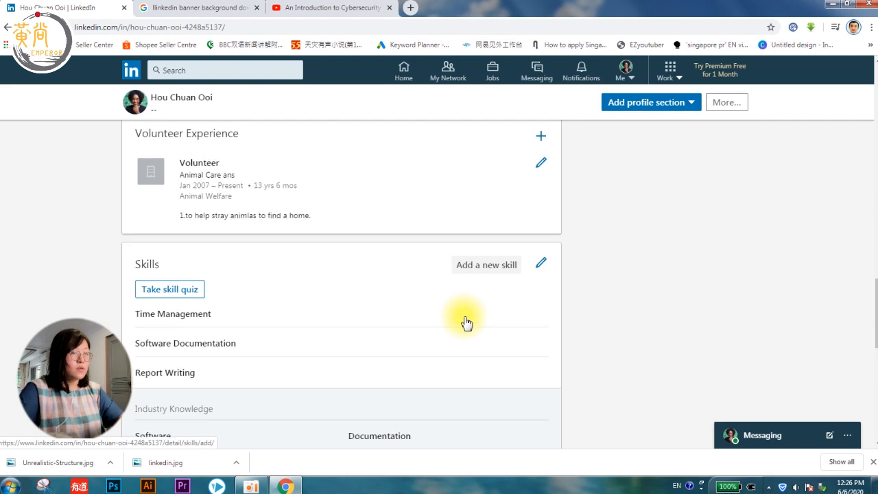
scroll(466, 321, "down", 8)
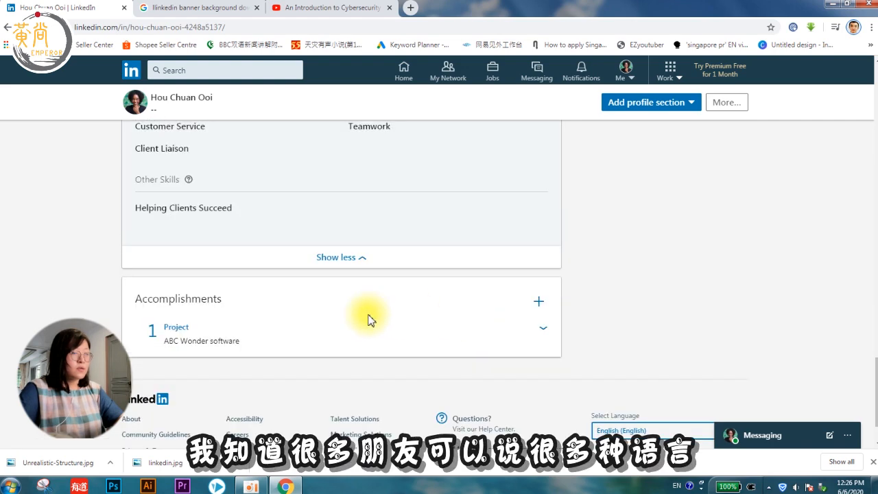
left_click(541, 330)
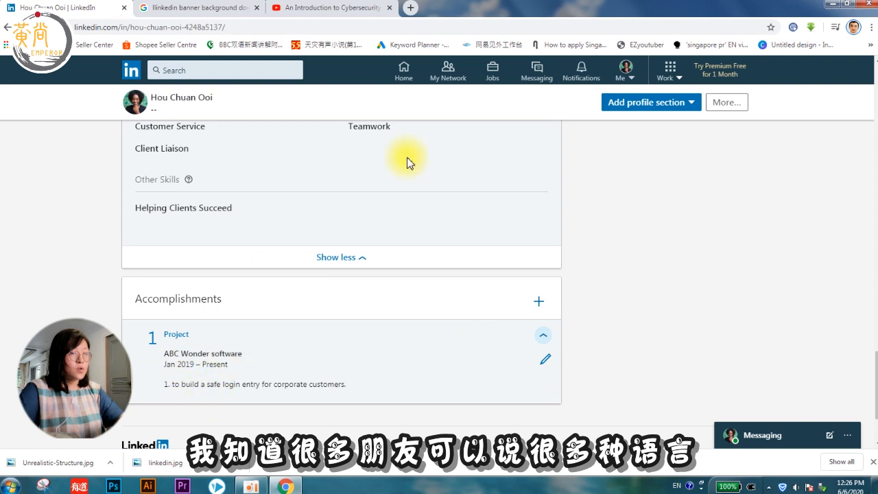
scroll(470, 318, "up", 15)
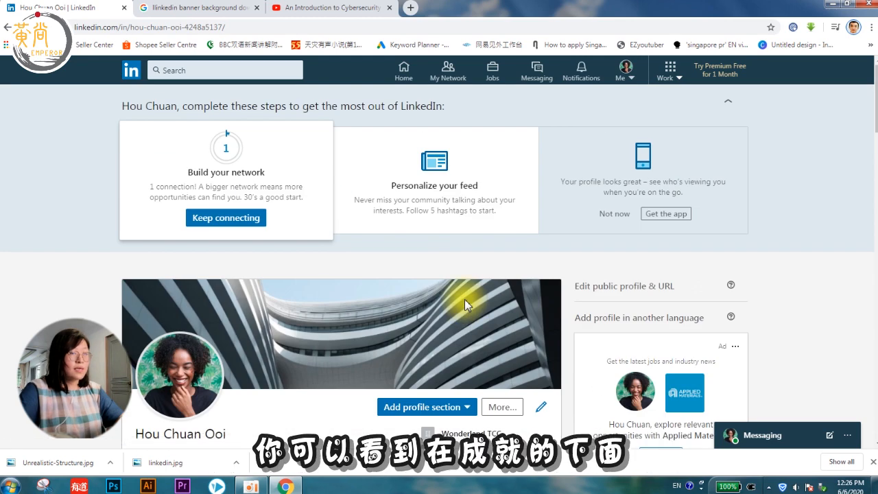
scroll(467, 301, "down", 3)
left_click(458, 252)
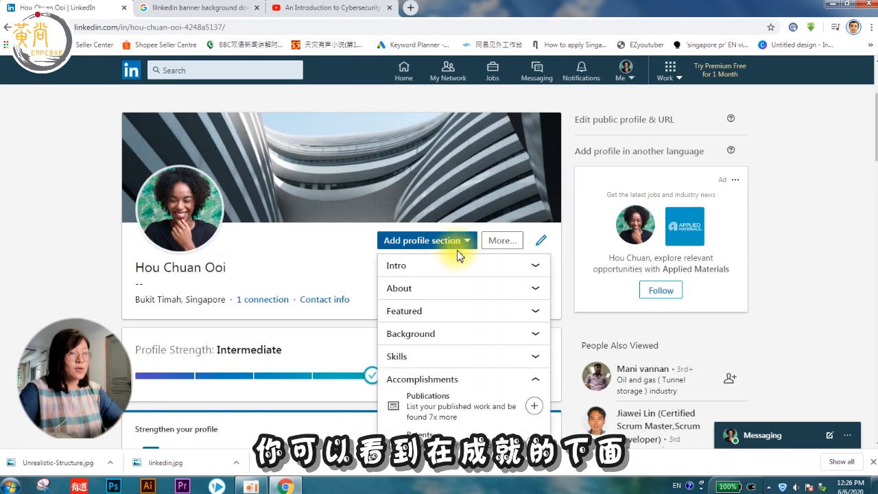
scroll(477, 326, "down", 5)
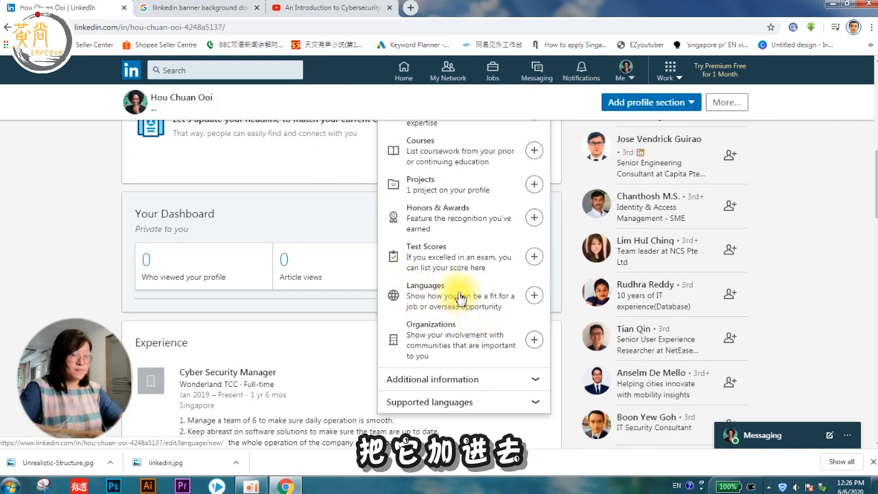
Step: Add English at Professional working proficiency and check the saved language entry
left_click(463, 302)
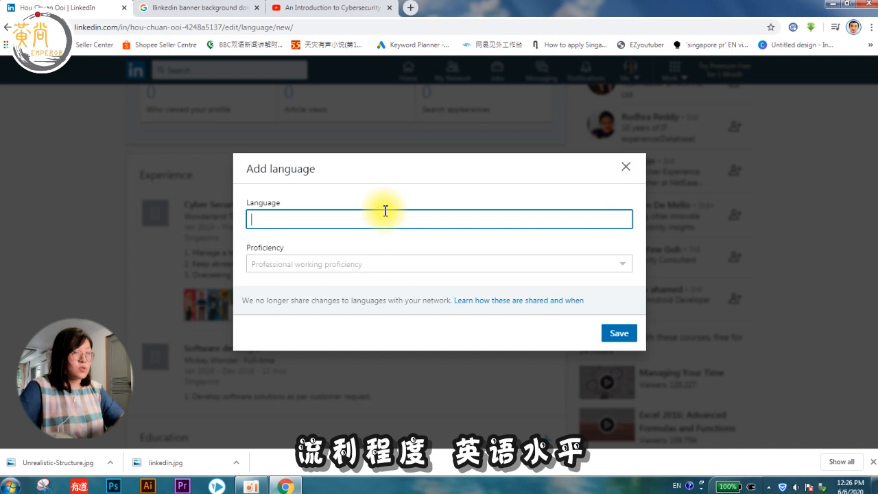
type("English")
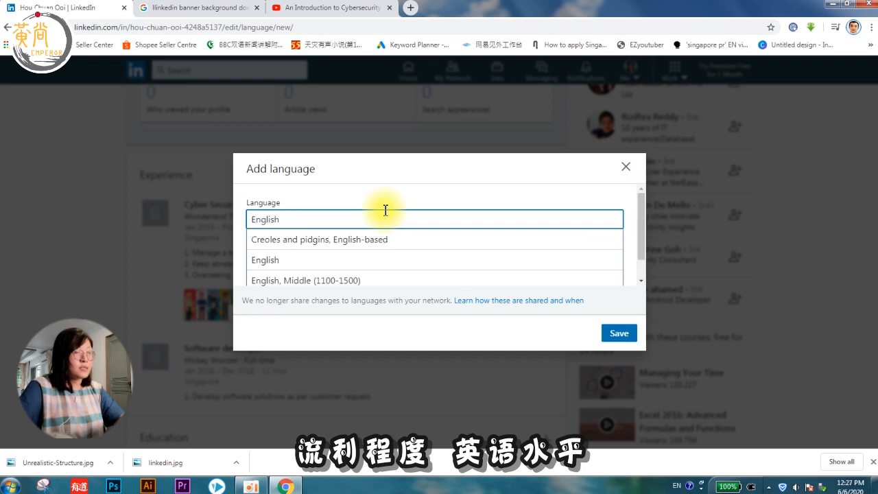
left_click(275, 257)
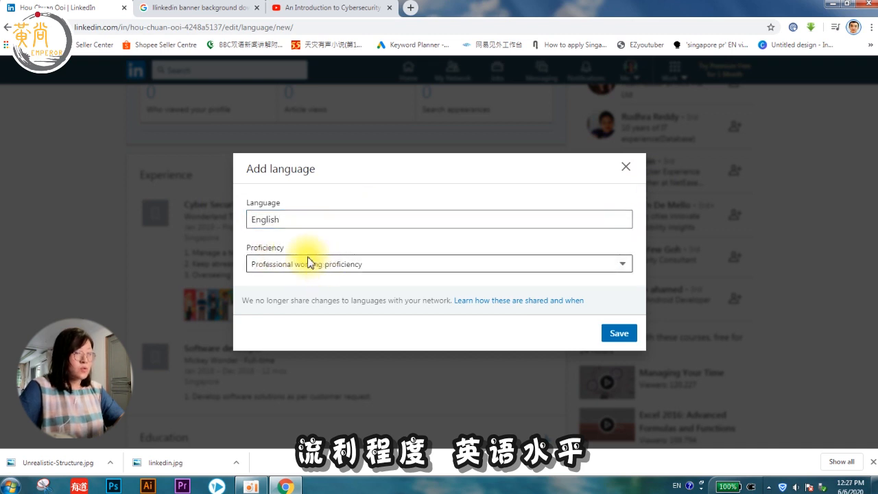
left_click(283, 263)
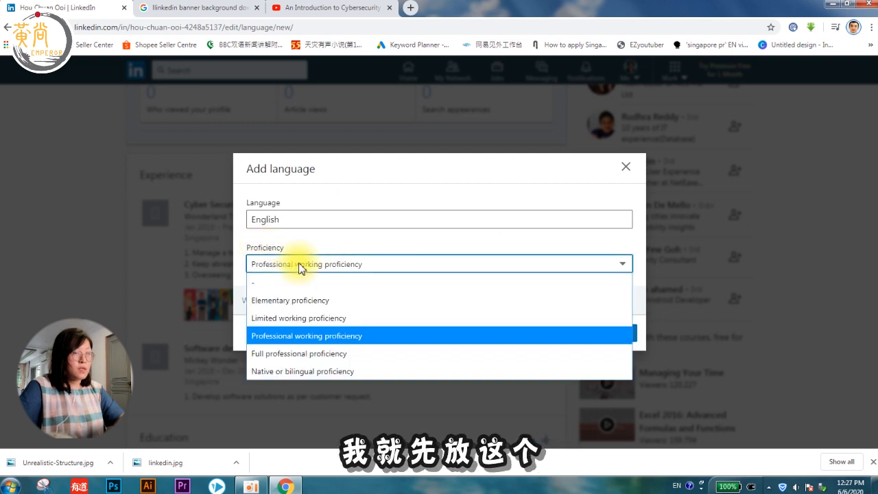
left_click(302, 340)
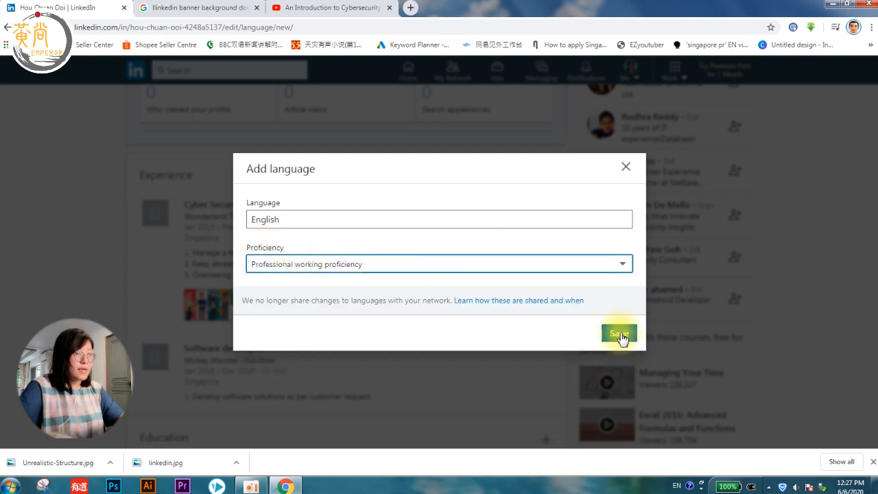
left_click(620, 337)
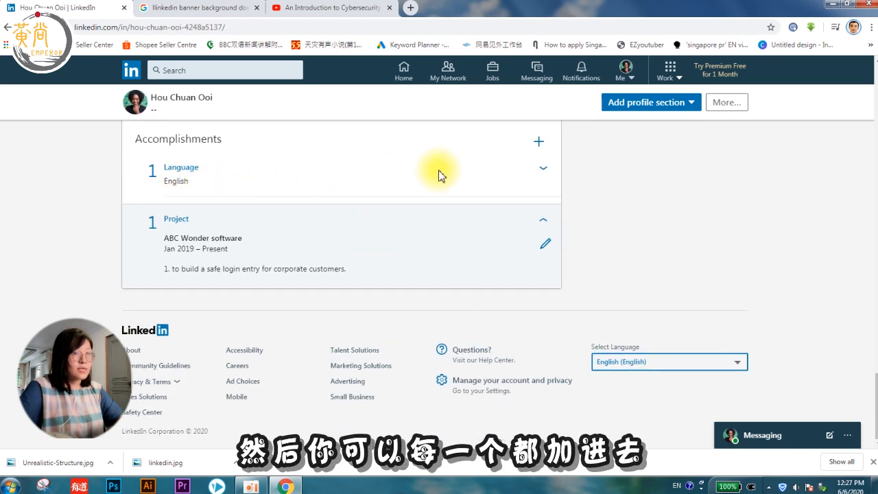
left_click(542, 175)
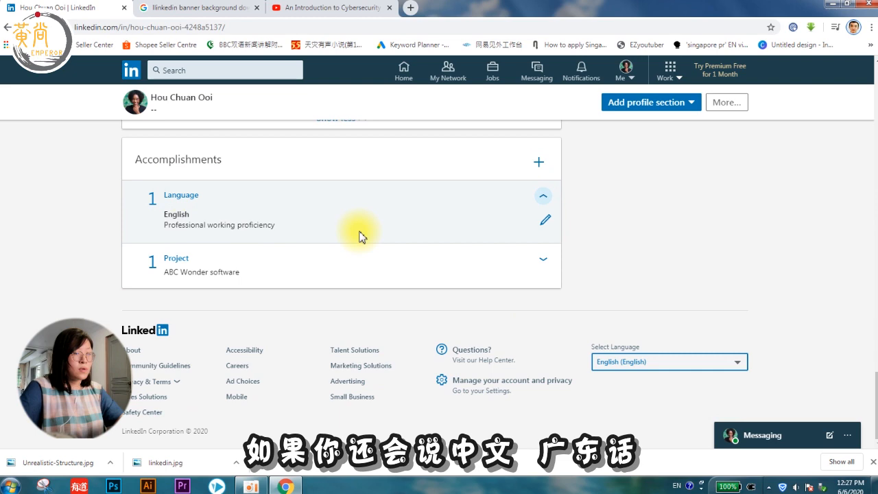
scroll(391, 229, "up", 15)
scroll(392, 230, "down", 3)
scroll(392, 233, "up", 2)
Step: Add Cantonese as a second language at Elementary proficiency
left_click(441, 236)
scroll(451, 334, "down", 5)
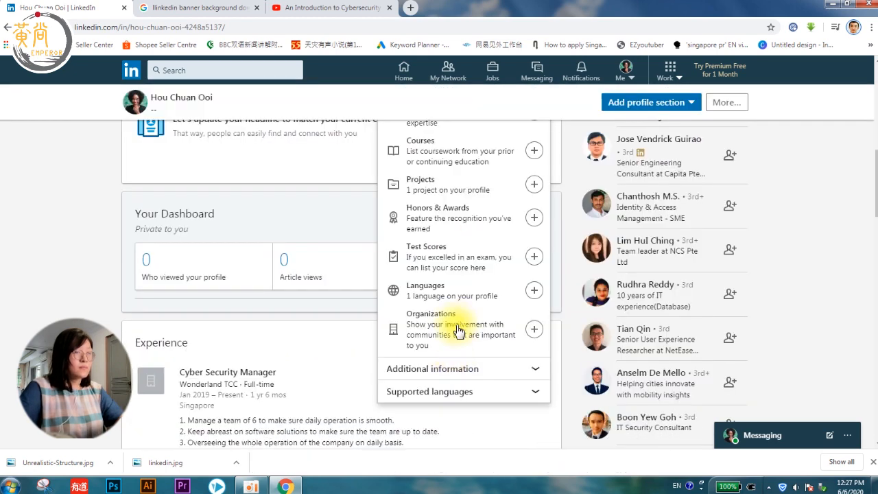
left_click(533, 290)
type("Cantonese")
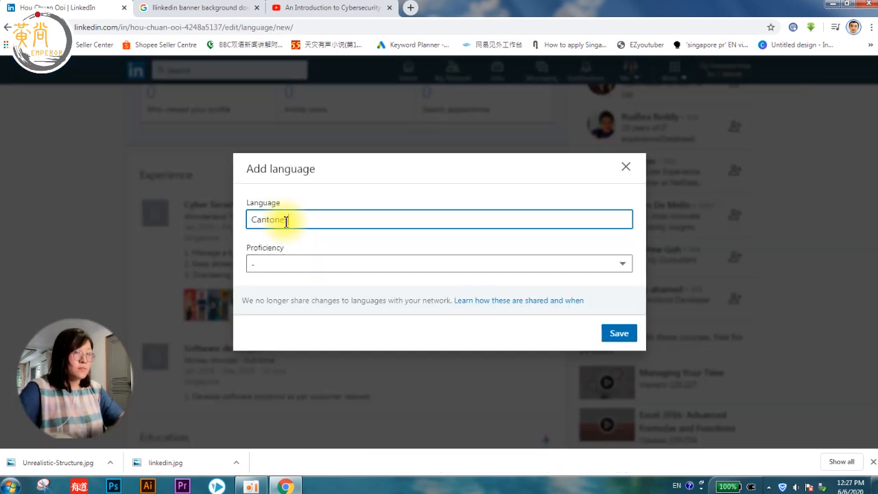
left_click(276, 264)
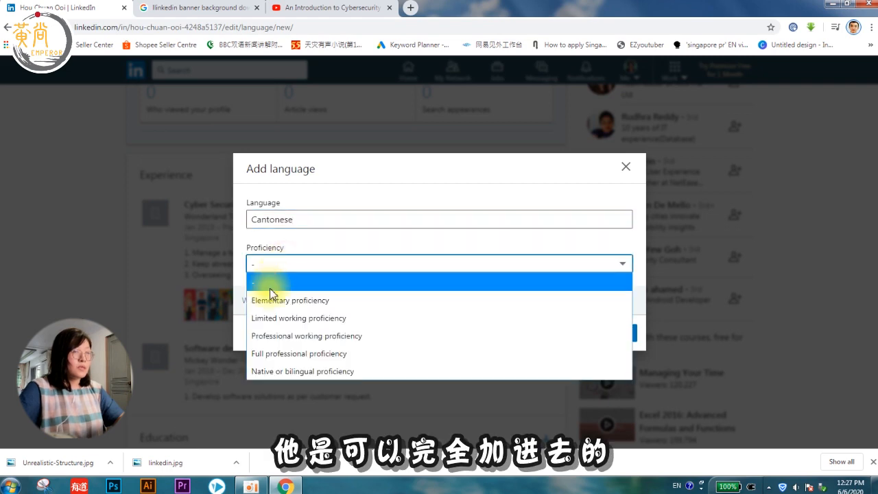
left_click(266, 296)
left_click(615, 334)
Step: Start a recommendation request addressed to a chosen connection
scroll(547, 346, "down", 20)
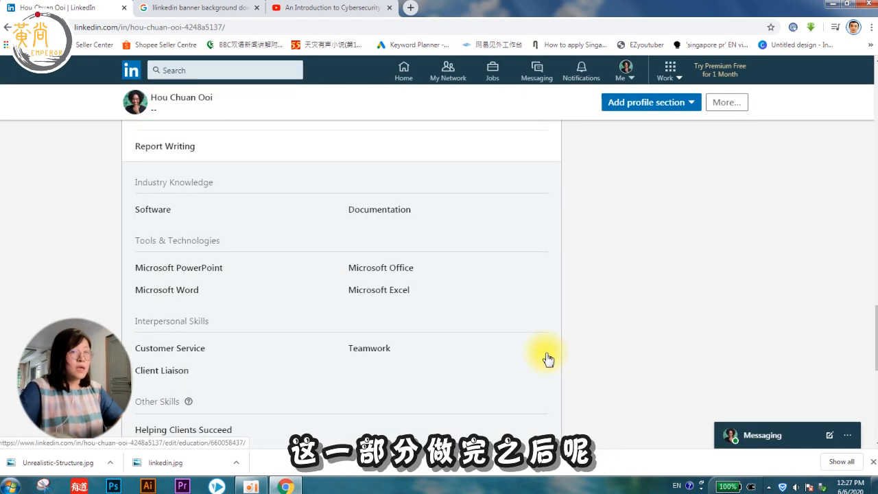
scroll(325, 249, "up", 20)
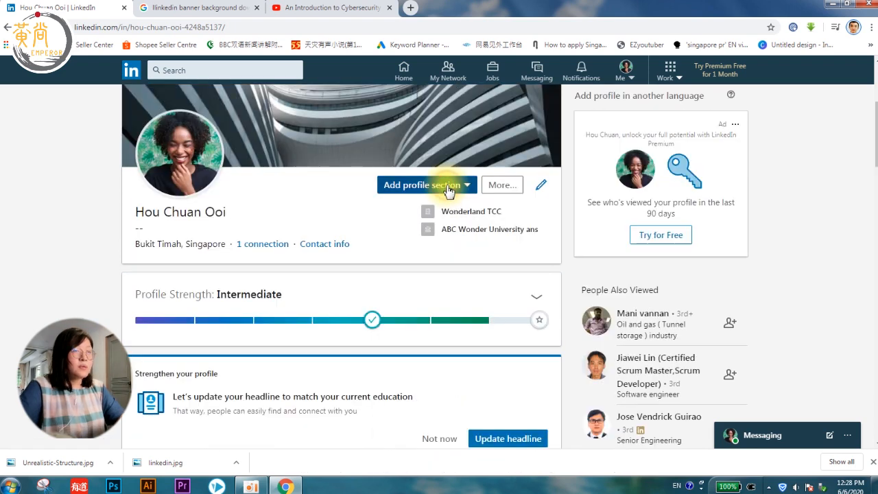
left_click(447, 186)
scroll(450, 275, "down", 2)
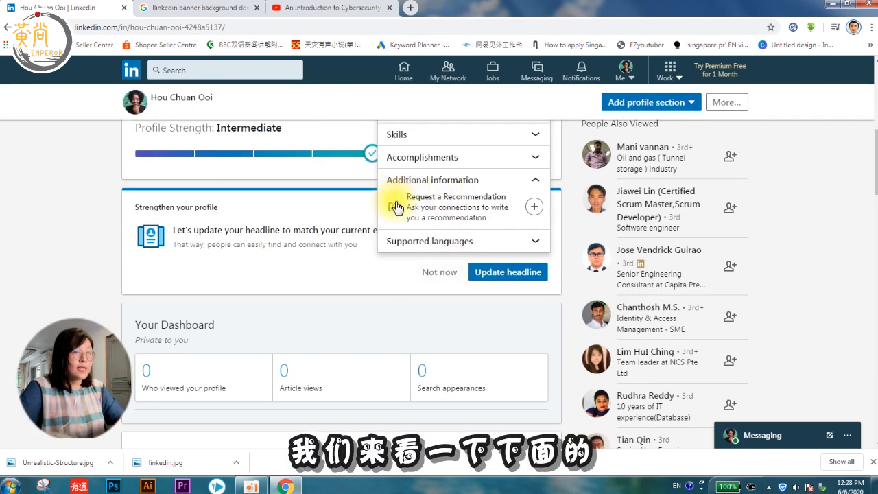
left_click(532, 206)
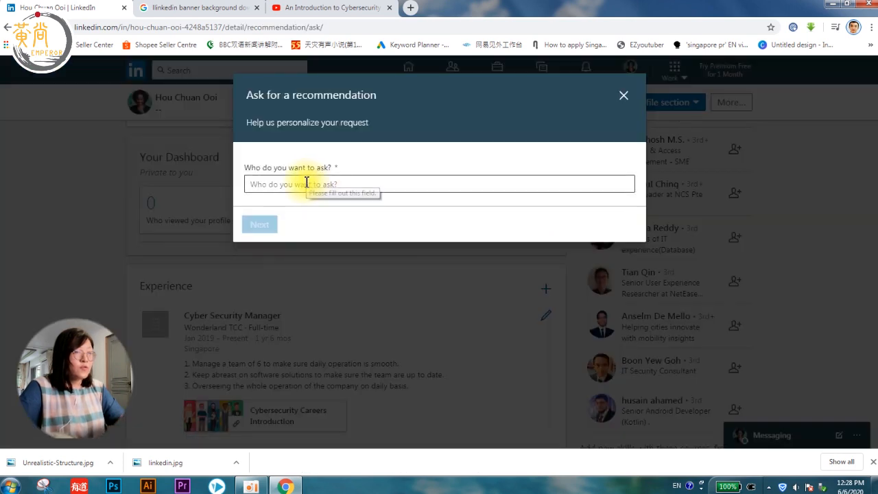
left_click(304, 180)
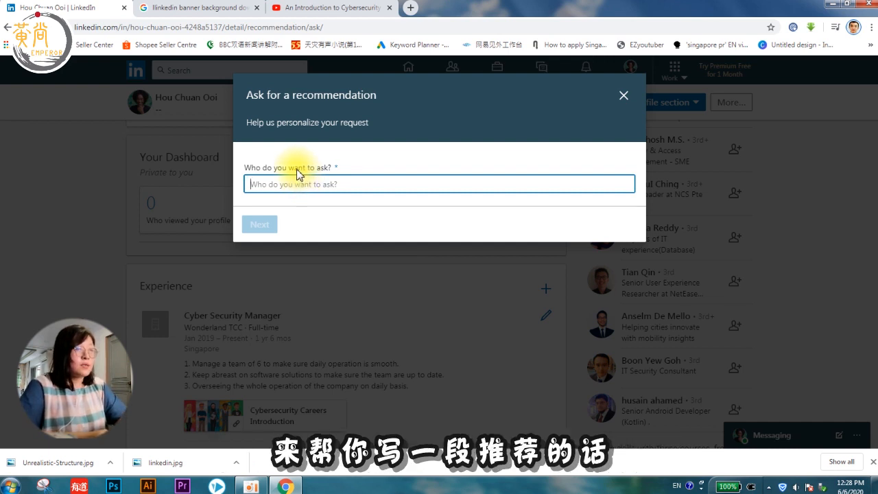
type("Vale")
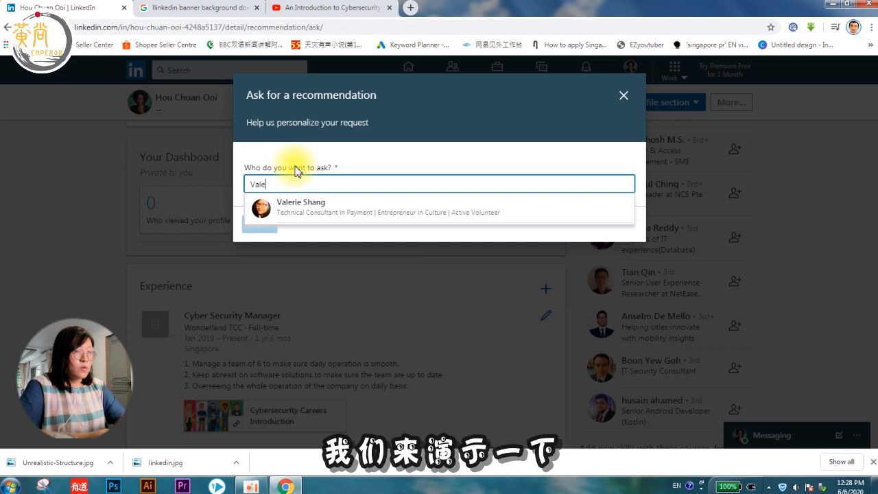
type("rie")
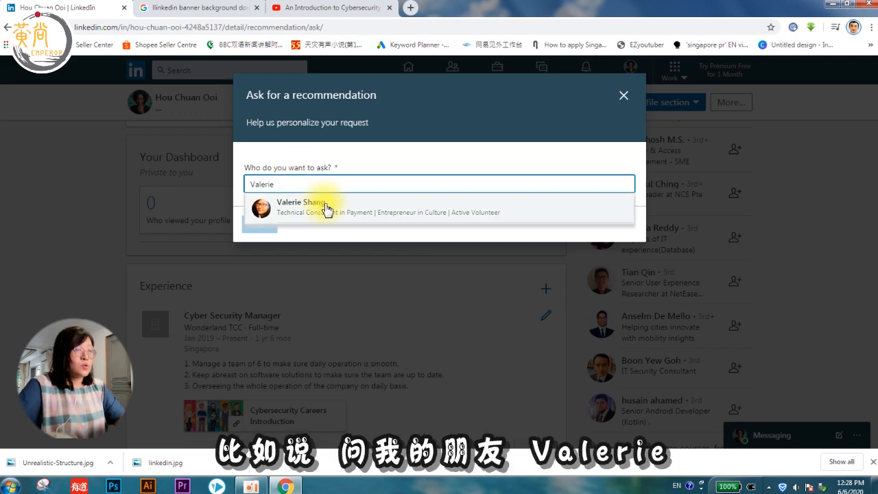
left_click(321, 207)
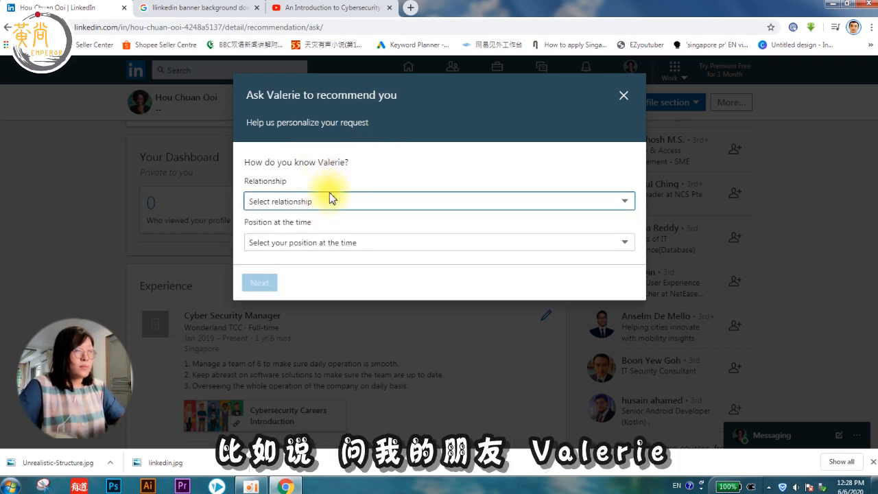
Step: Set the relationship to 'worked in the same group' and position to Cyber Security Manager at Wonderland TCC
left_click(266, 201)
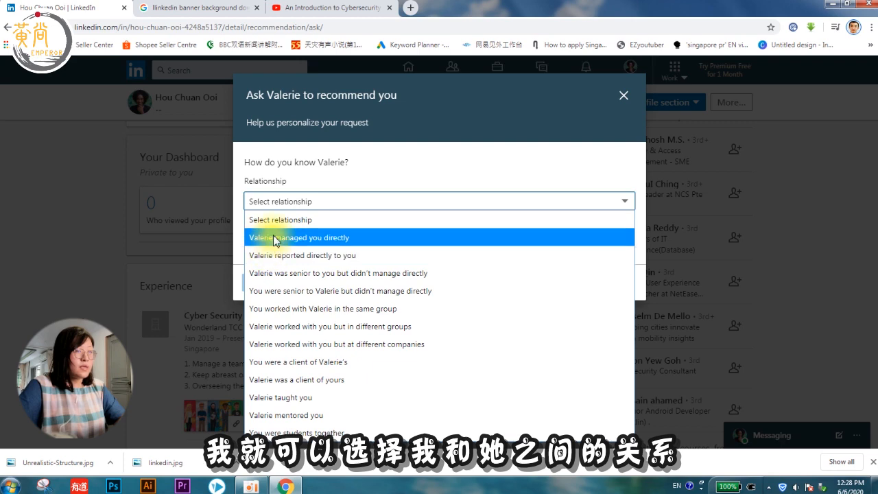
left_click(280, 201)
left_click(278, 201)
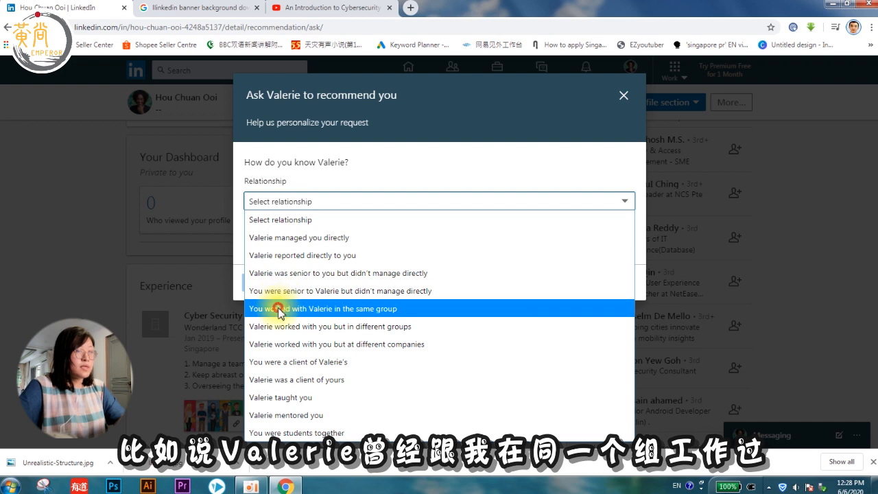
left_click(280, 312)
left_click(352, 240)
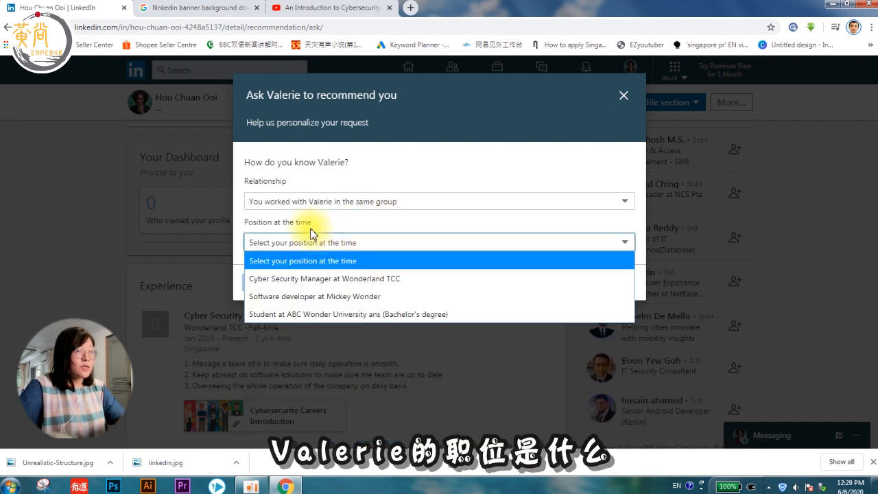
left_click(261, 225)
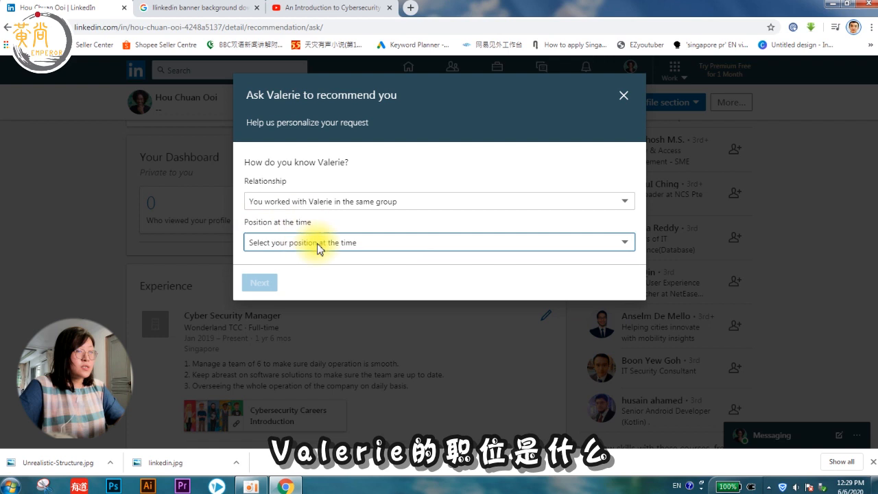
left_click(308, 243)
left_click(322, 280)
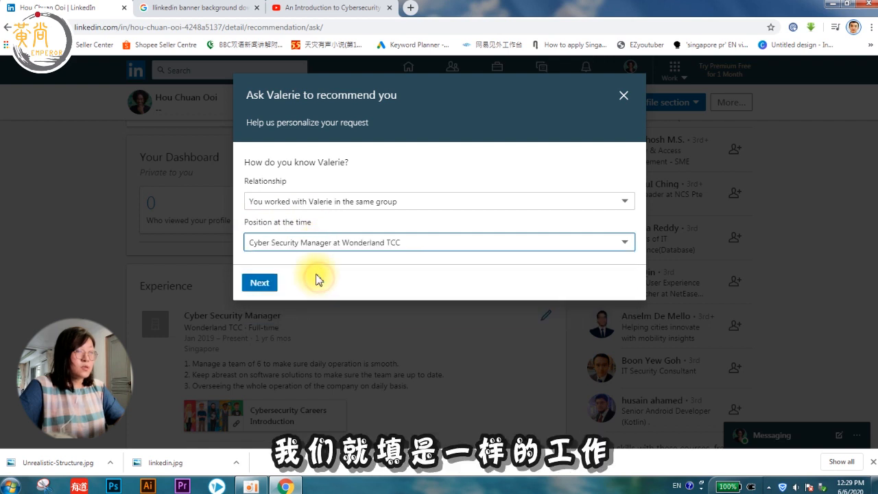
left_click(266, 287)
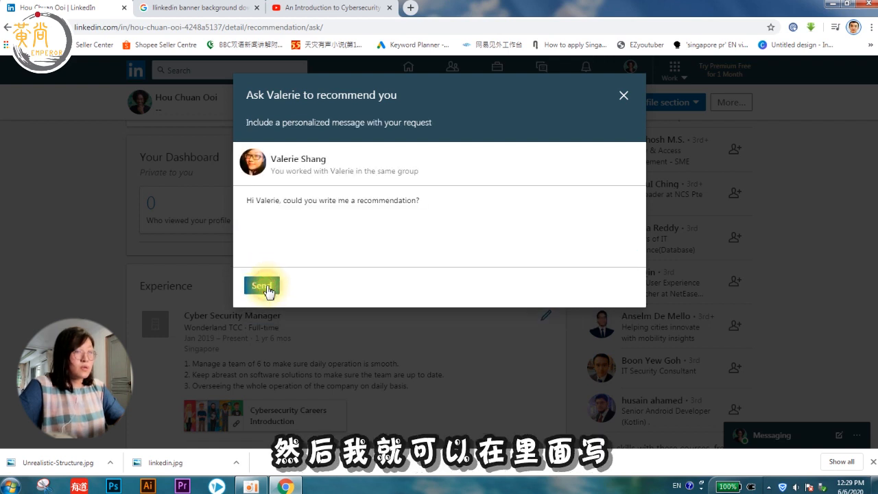
Step: Review the prefilled request message and send the recommendation request
left_click(256, 200)
left_click(454, 203)
left_click_drag(469, 197, 287, 204)
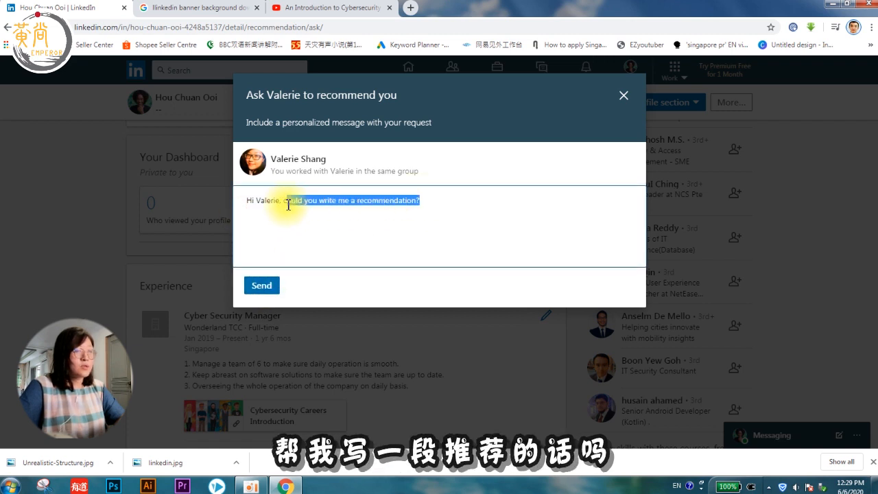
left_click_drag(438, 201, 280, 201)
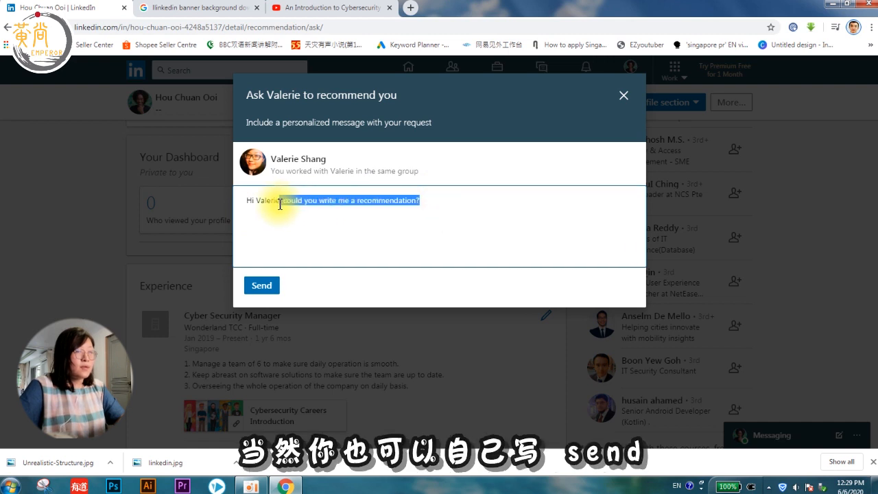
left_click(386, 226)
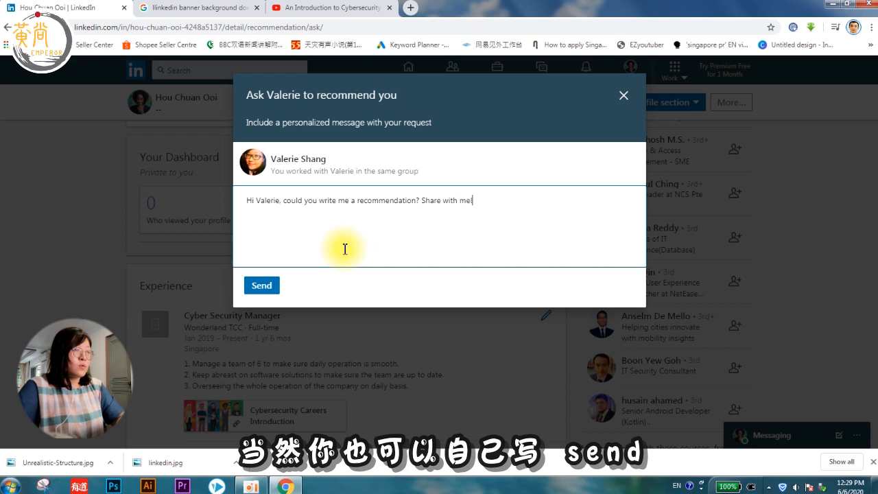
left_click(273, 287)
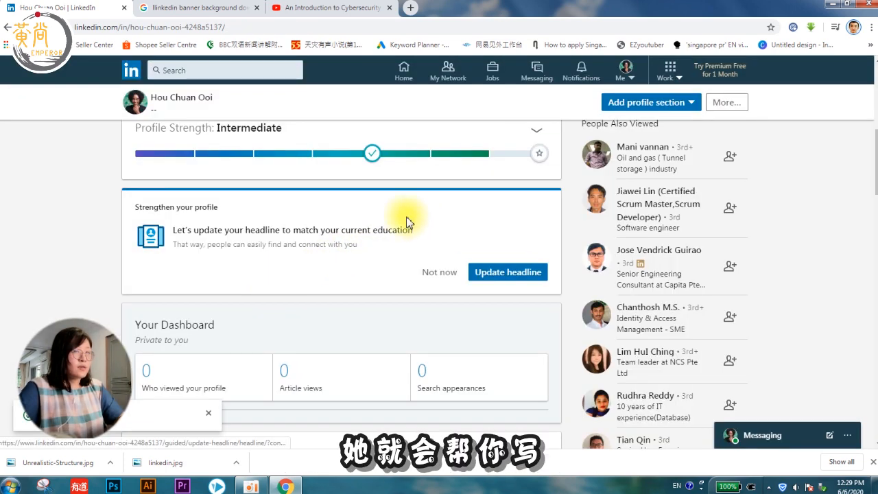
scroll(336, 275, "down", 1)
scroll(336, 274, "down", 15)
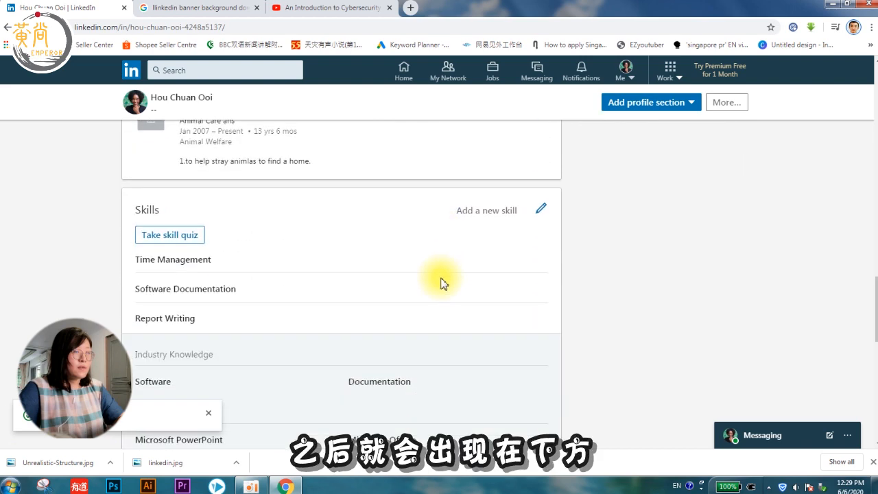
scroll(441, 283, "down", 6)
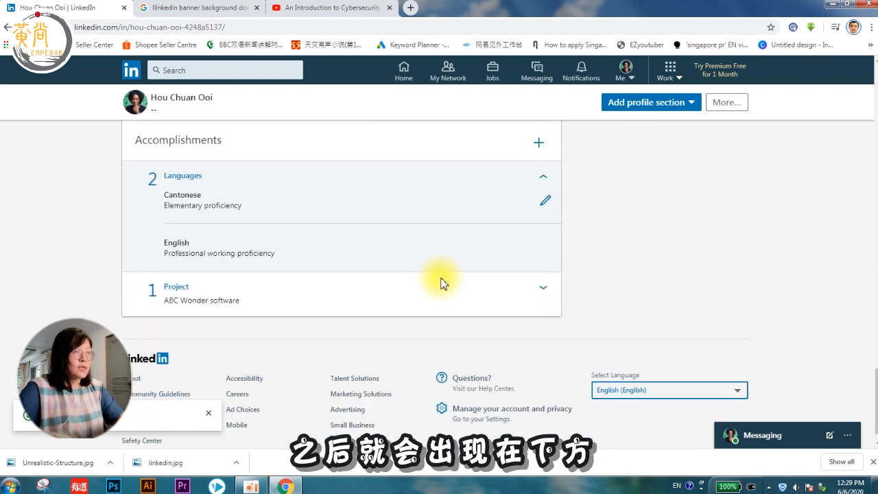
scroll(443, 282, "up", 2)
scroll(412, 301, "down", 2)
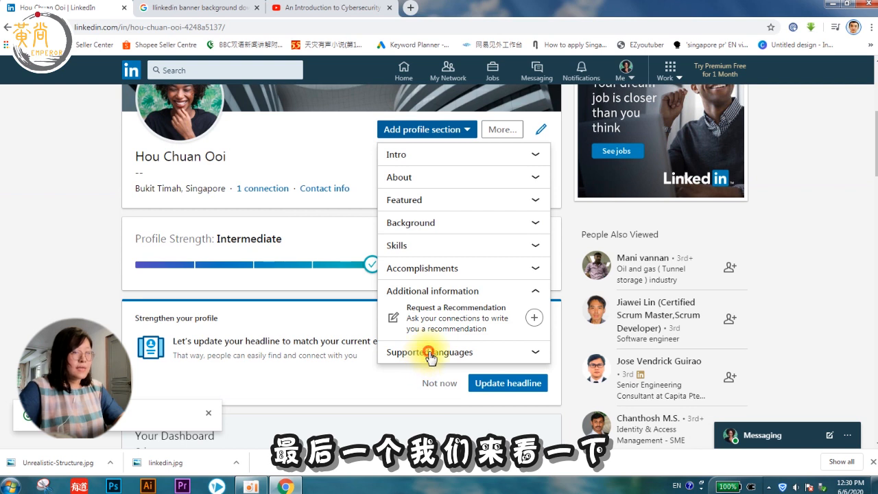
left_click(430, 353)
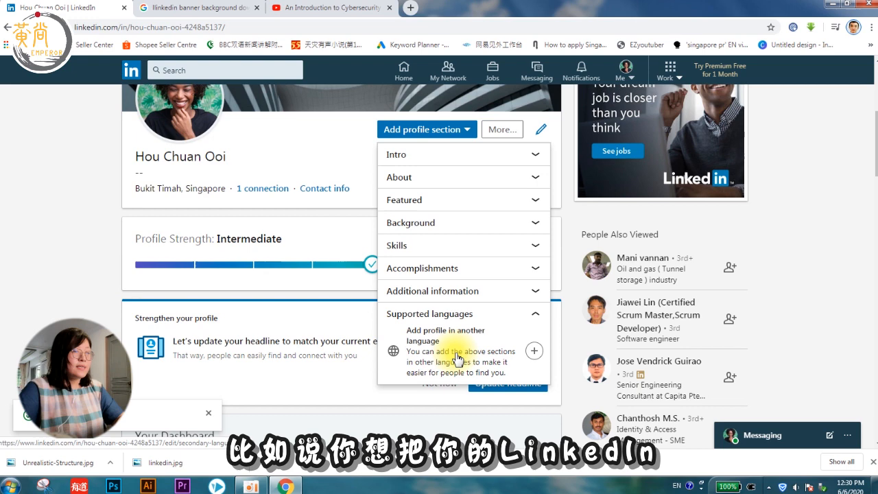
left_click(533, 352)
left_click(298, 205)
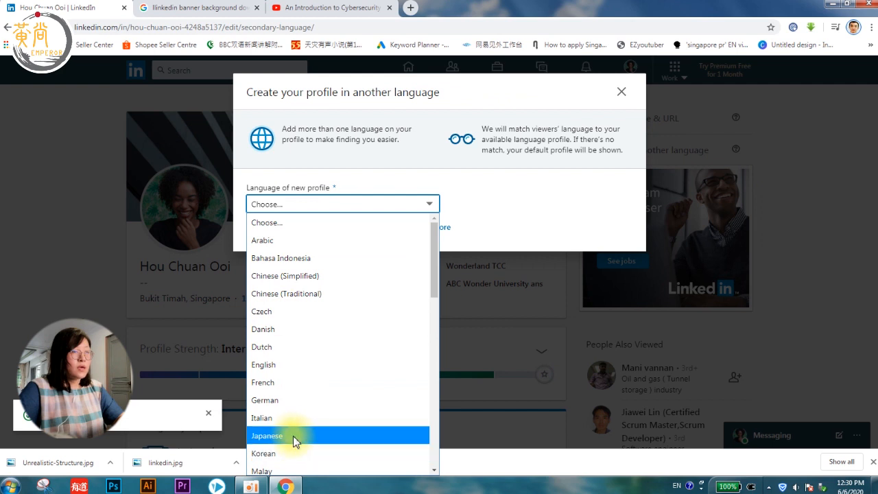
scroll(322, 343, "down", 5)
left_click(317, 200)
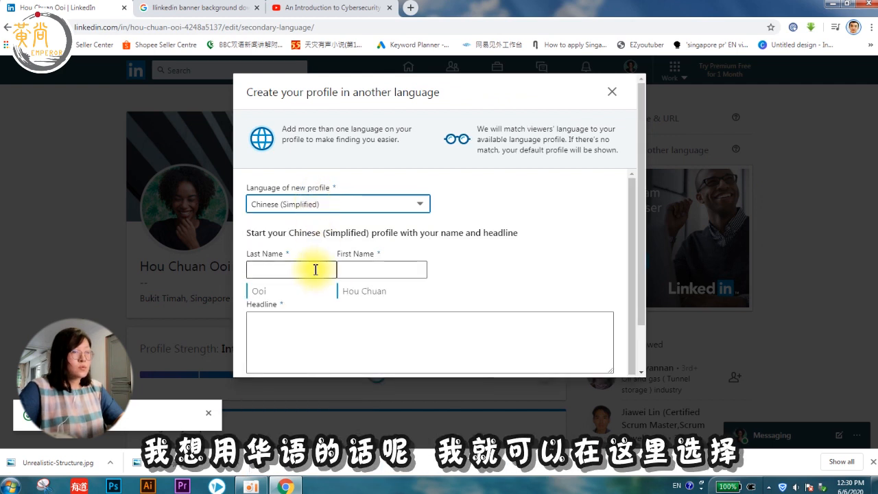
left_click(315, 269)
scroll(357, 244, "down", 1)
scroll(432, 269, "down", 1)
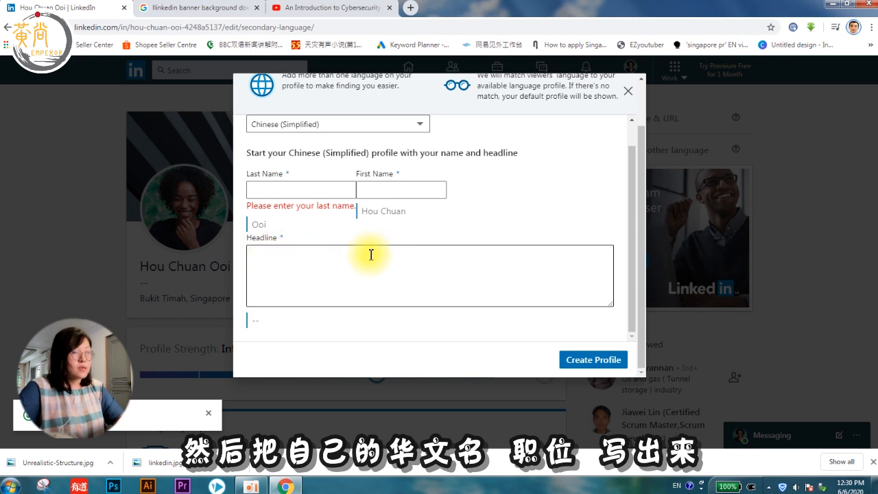
scroll(370, 254, "up", 1)
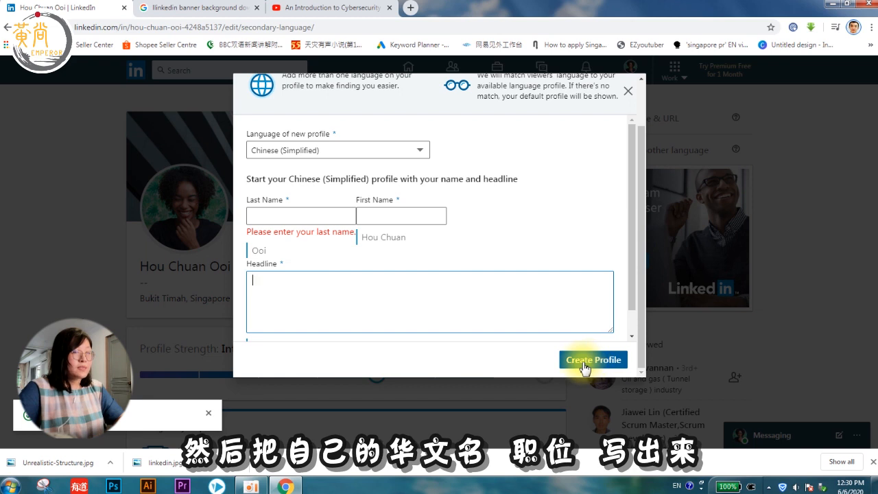
left_click(622, 92)
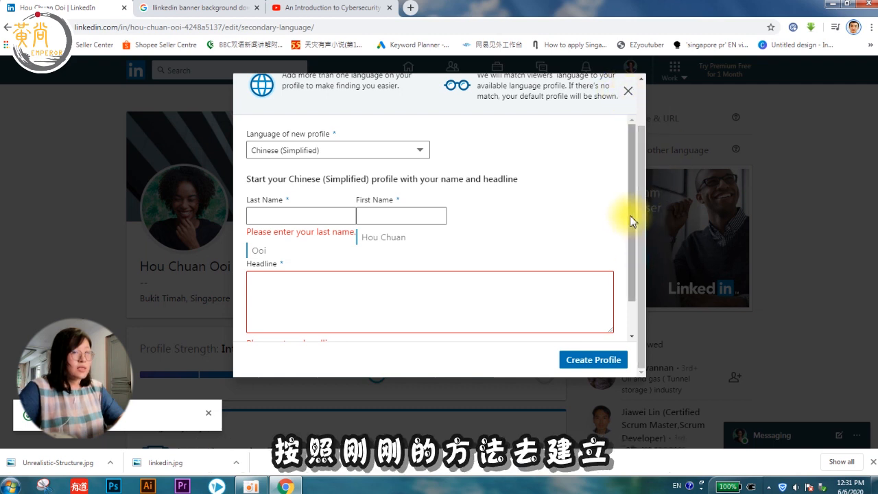
left_click_drag(631, 219, 631, 276)
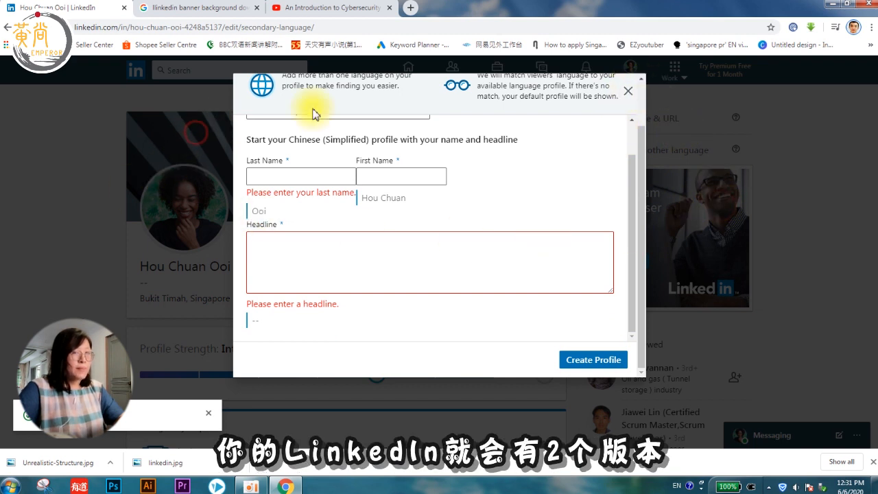
scroll(550, 277, "up", 1)
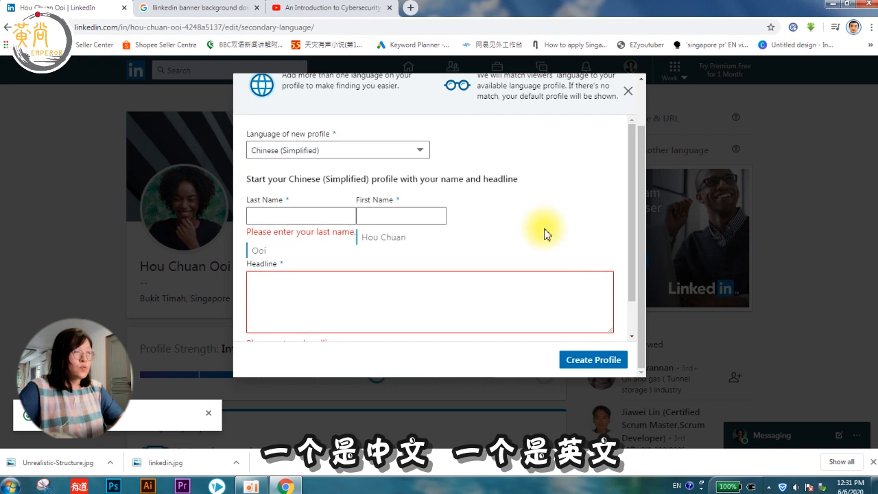
left_click(814, 169)
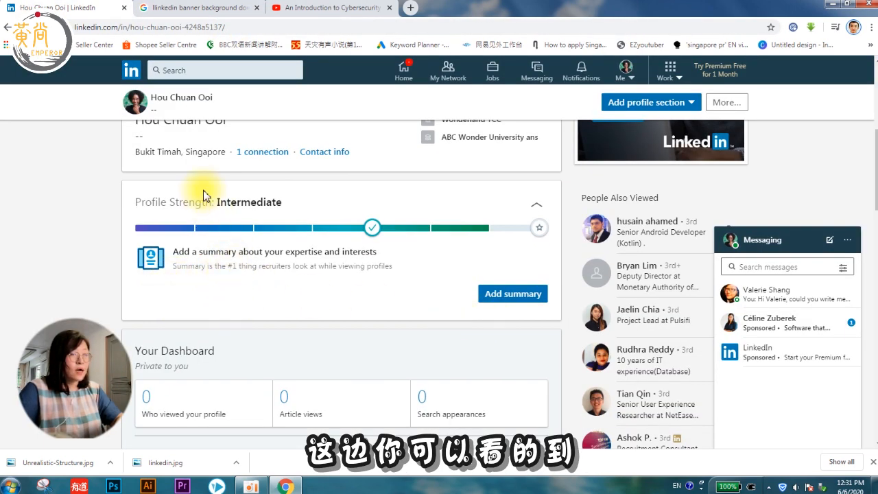
scroll(203, 196, "up", 2)
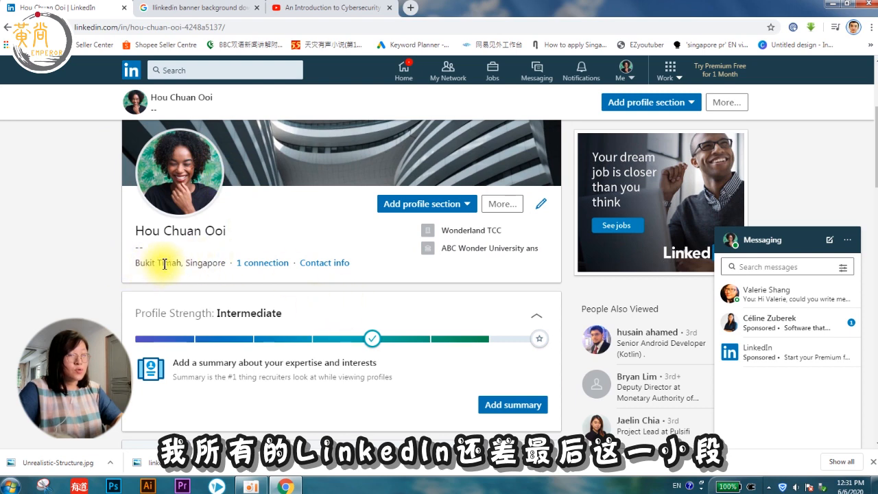
Step: Open the 'Let's add your summary' dialog from the profile strength card and focus its empty Summary box
left_click(513, 405)
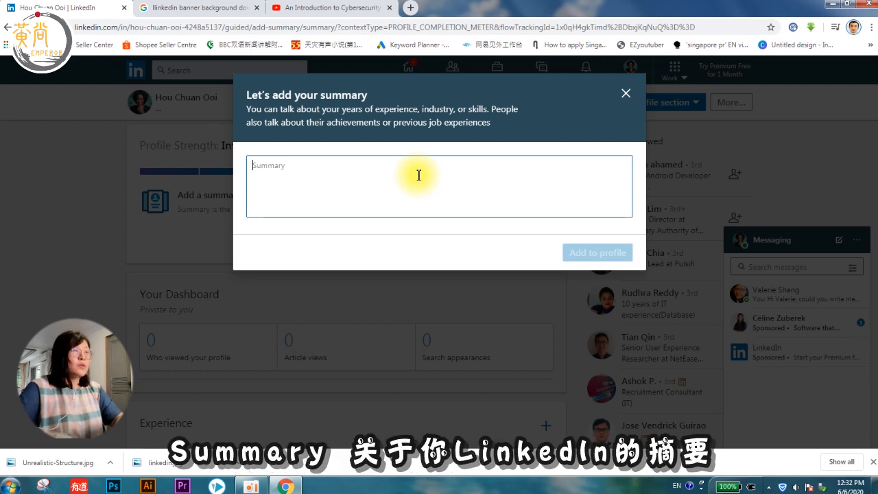
left_click(418, 175)
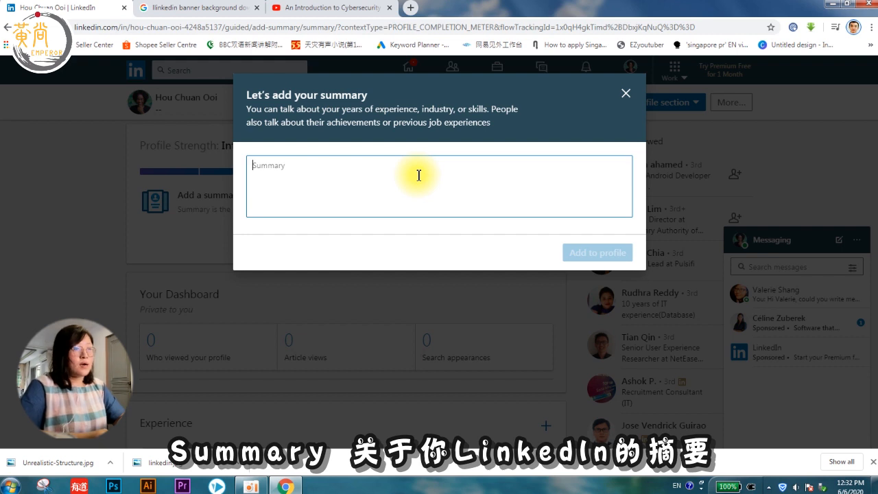
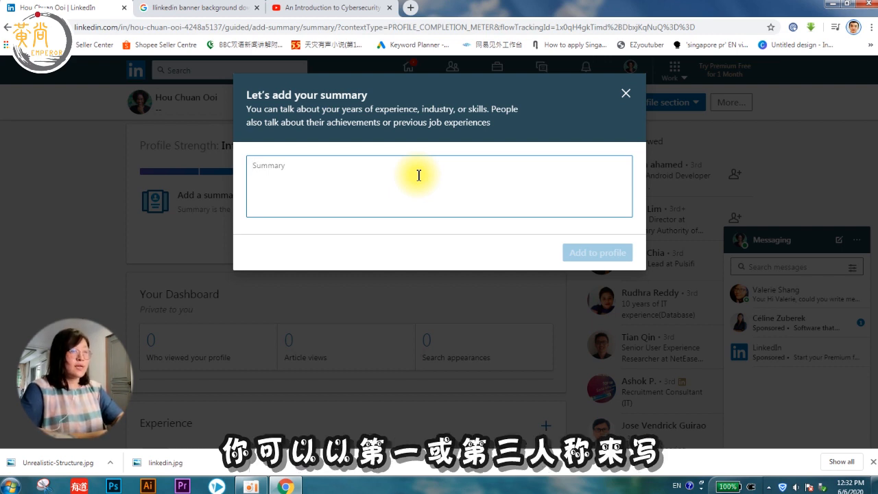
Step: Write the first-person summary beginning 'I am a working…' and add it to the profile
type("I am")
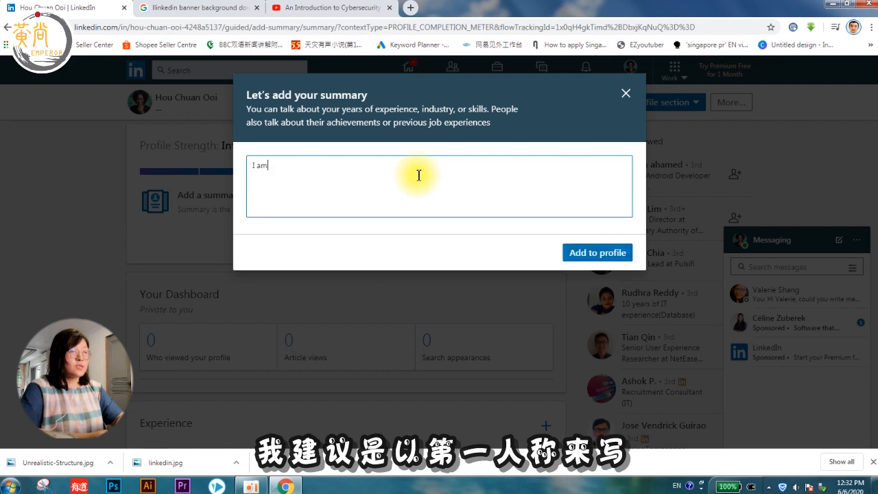
type(" a working n")
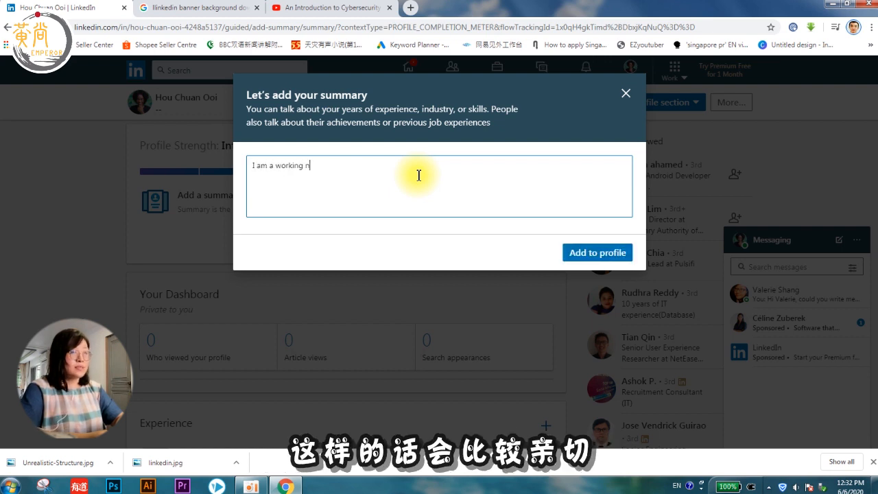
key("BackSpace")
type("prp")
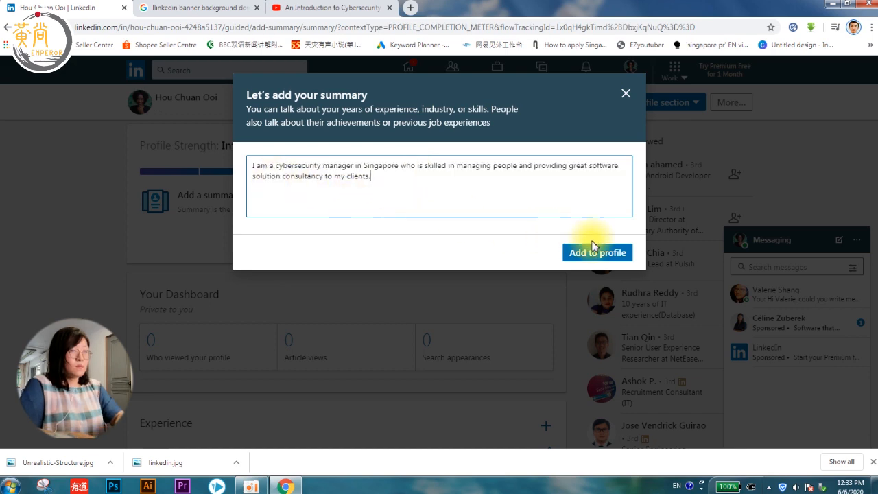
left_click(594, 252)
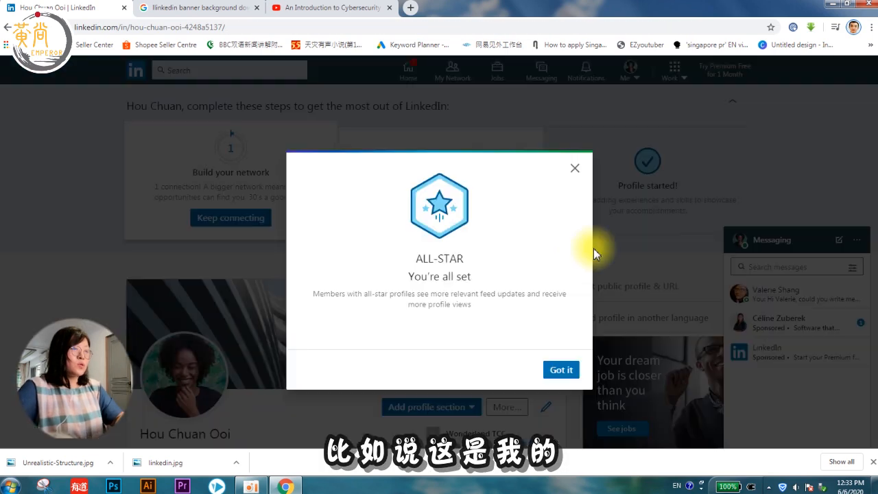